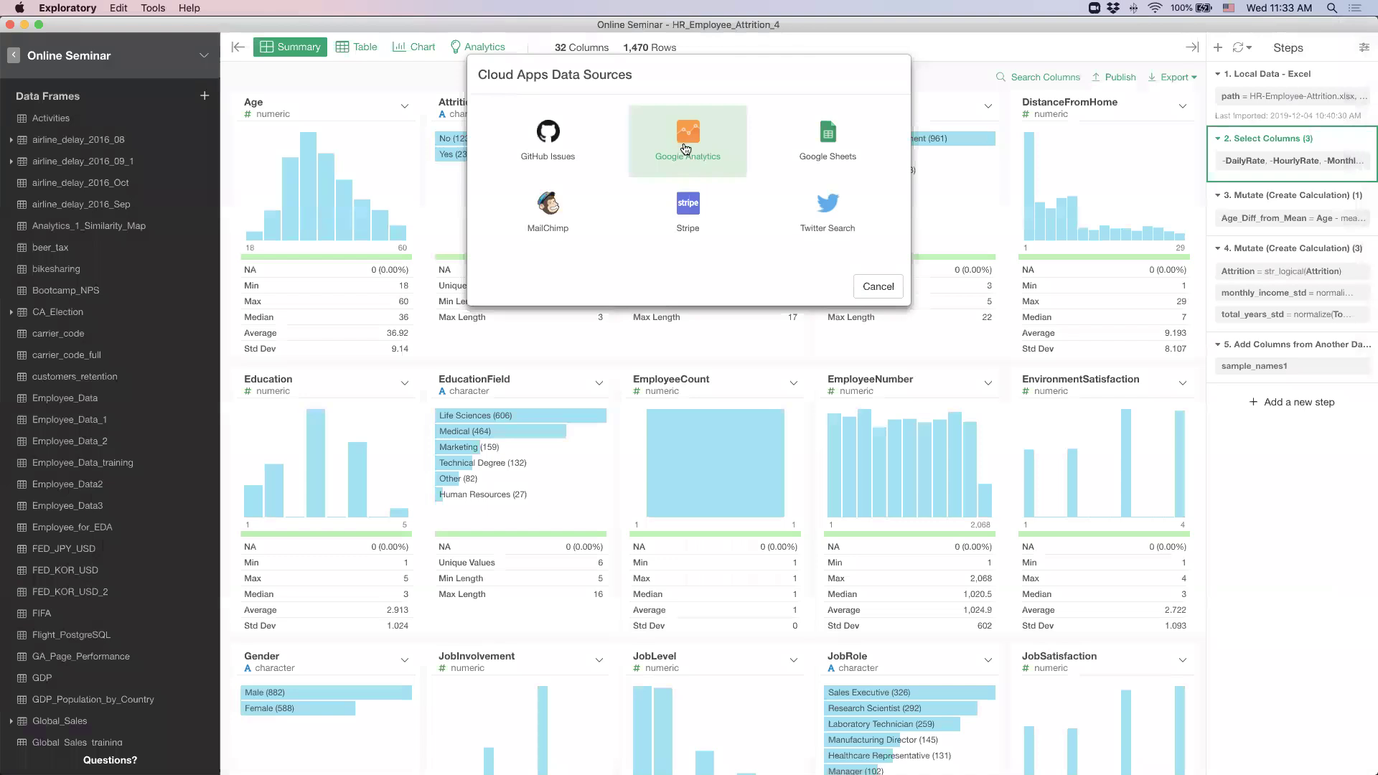
# Step: Start a Google Analytics import with the preselected account, the exploratory property and the All Web Site Data view, without a segment
pyautogui.click(687, 147)
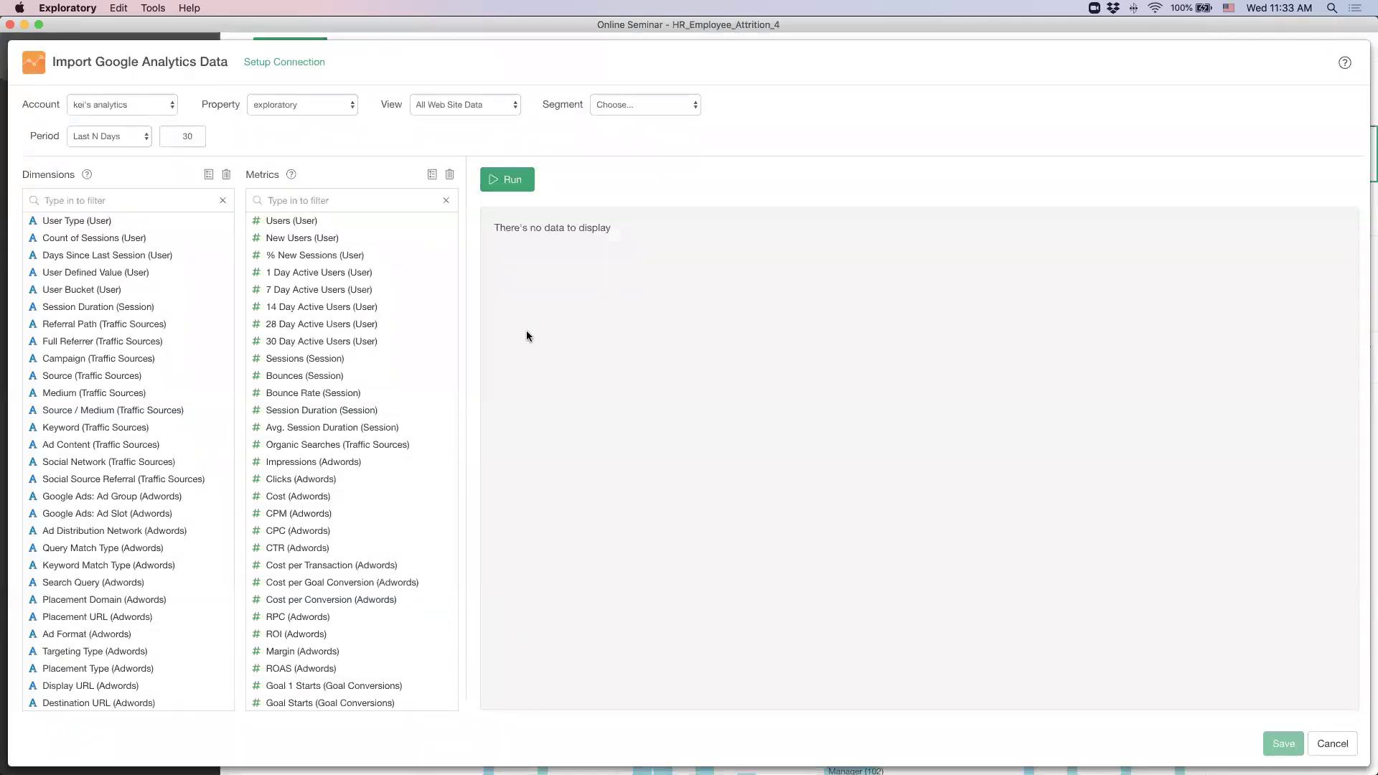
pyautogui.click(141, 110)
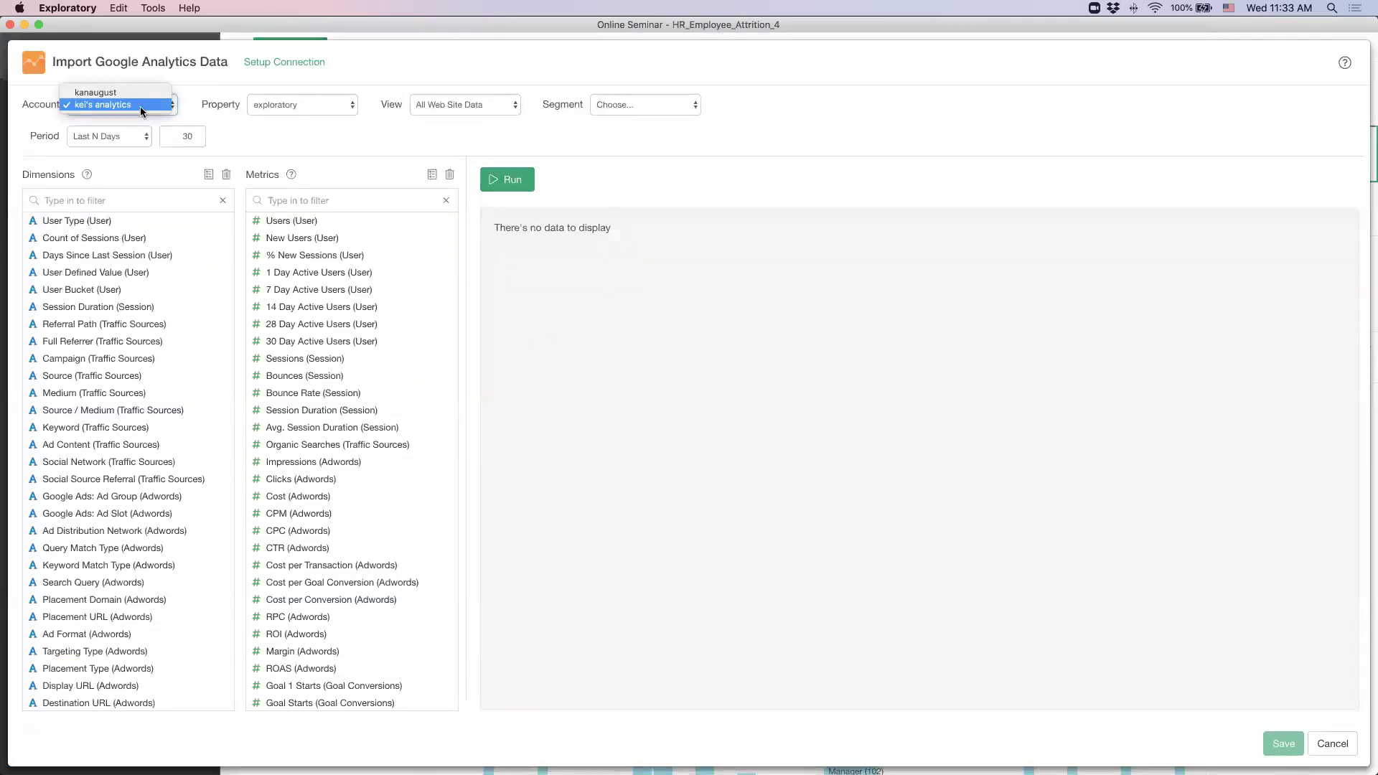
pyautogui.click(140, 107)
pyautogui.click(205, 104)
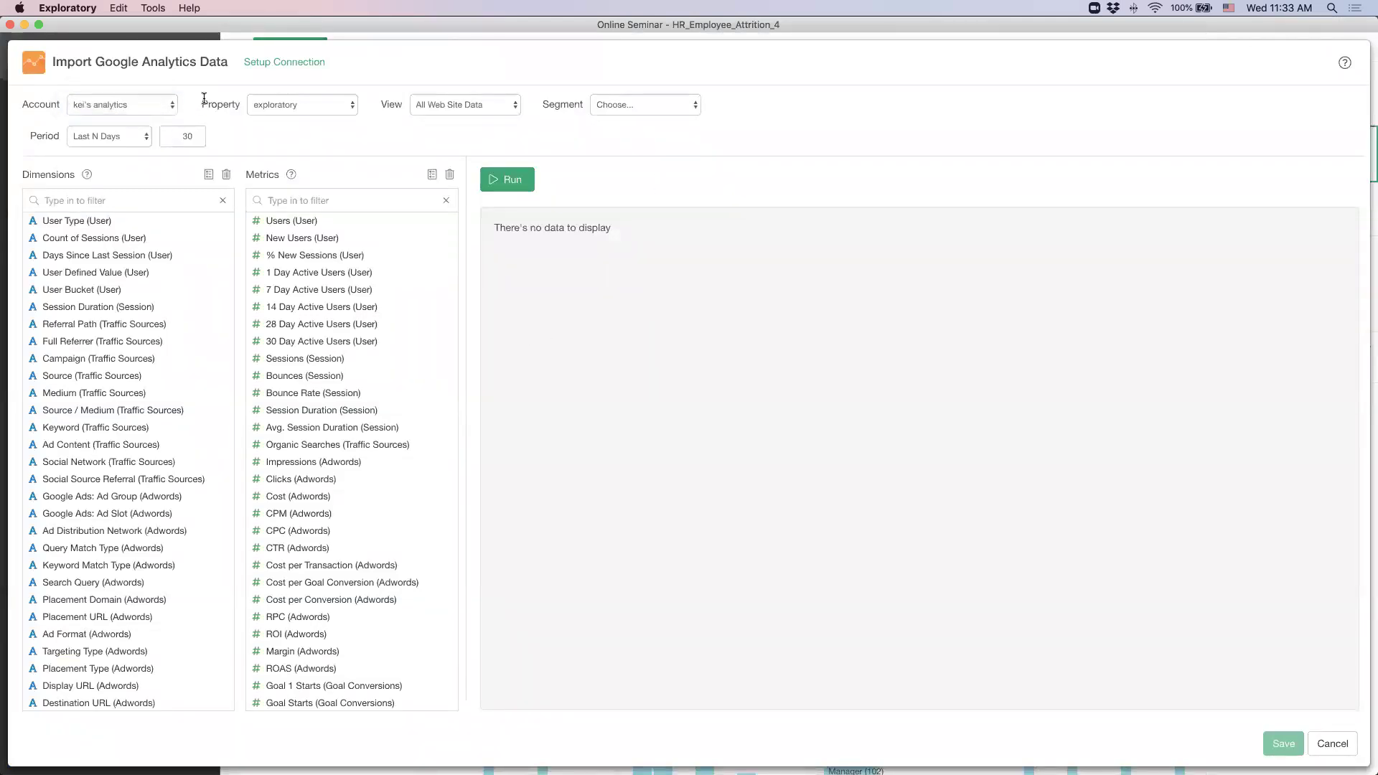
pyautogui.click(593, 107)
pyautogui.click(550, 120)
pyautogui.click(364, 141)
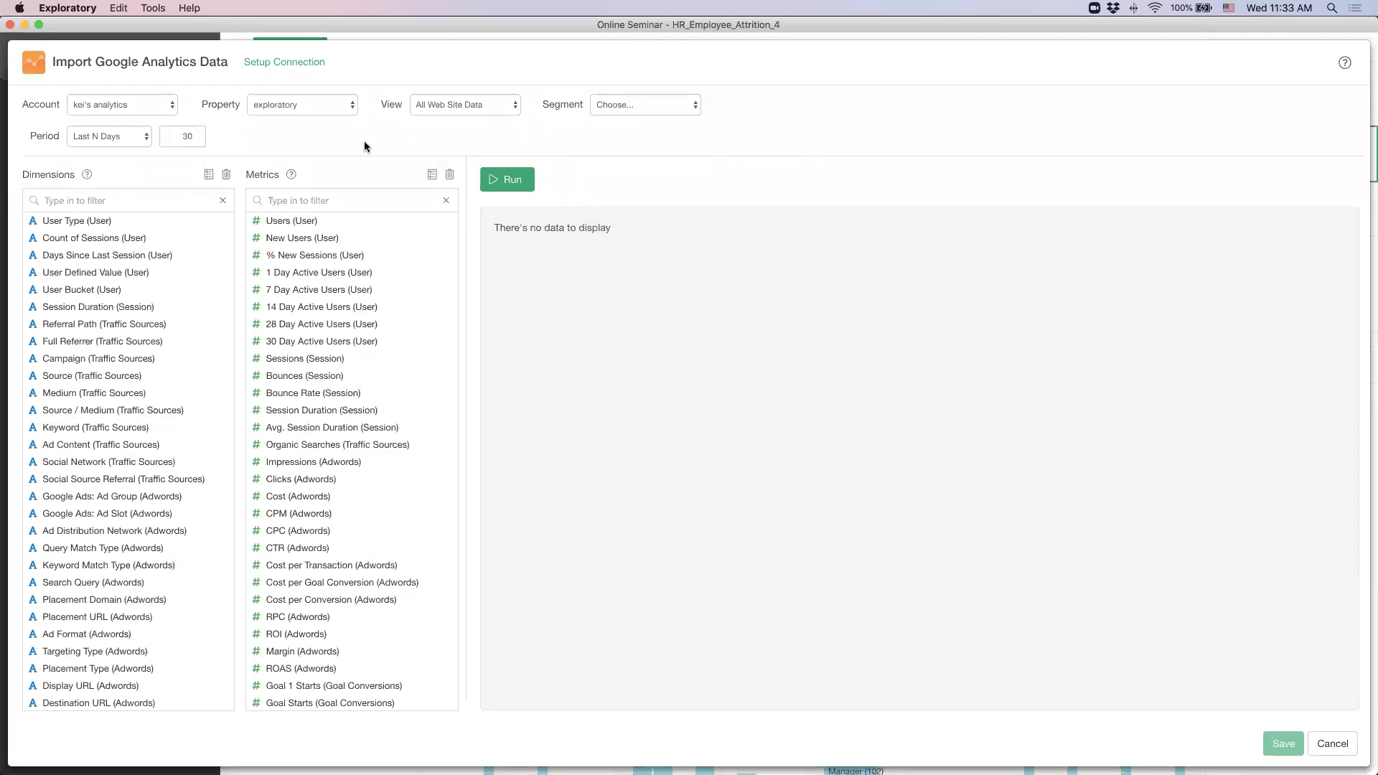
# Step: Set the import period to After This Date with 2019-11-01 as the date
pyautogui.click(118, 135)
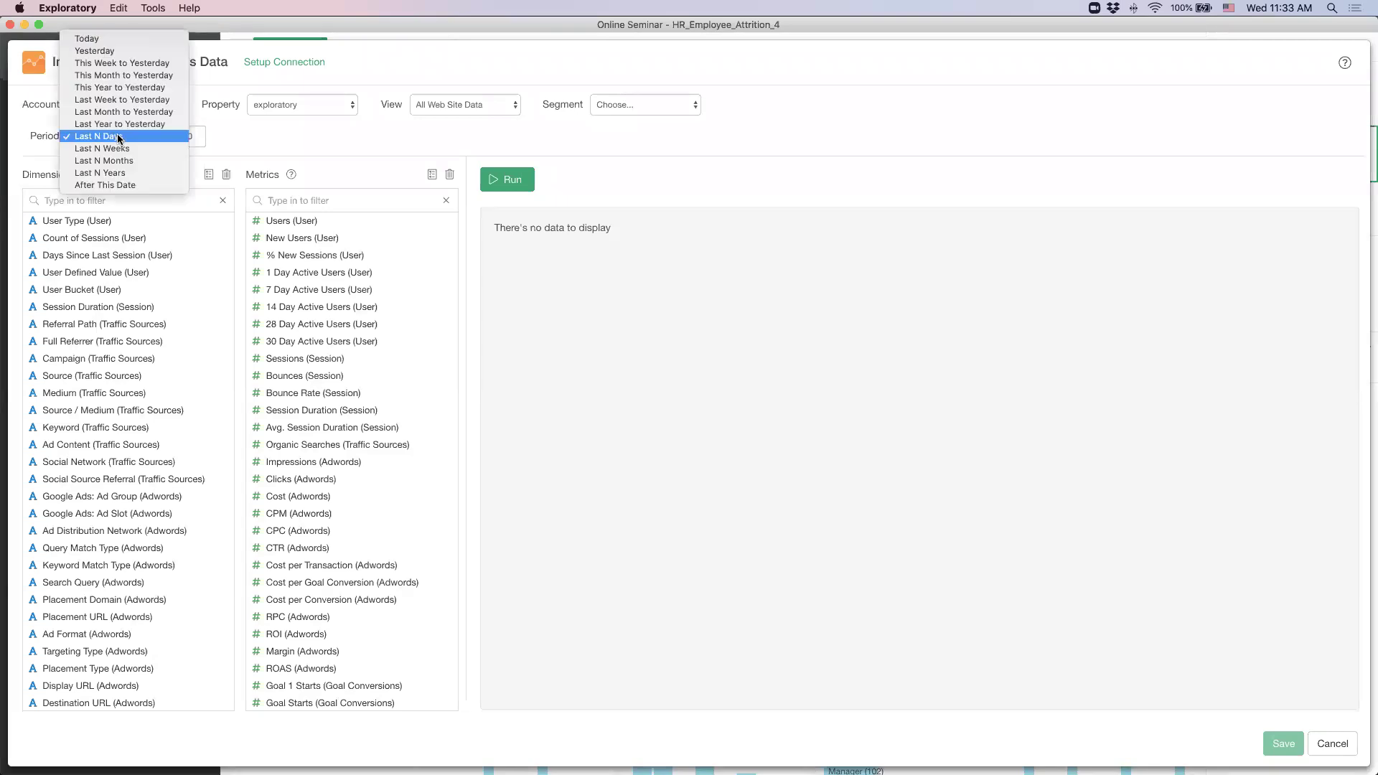
pyautogui.click(130, 185)
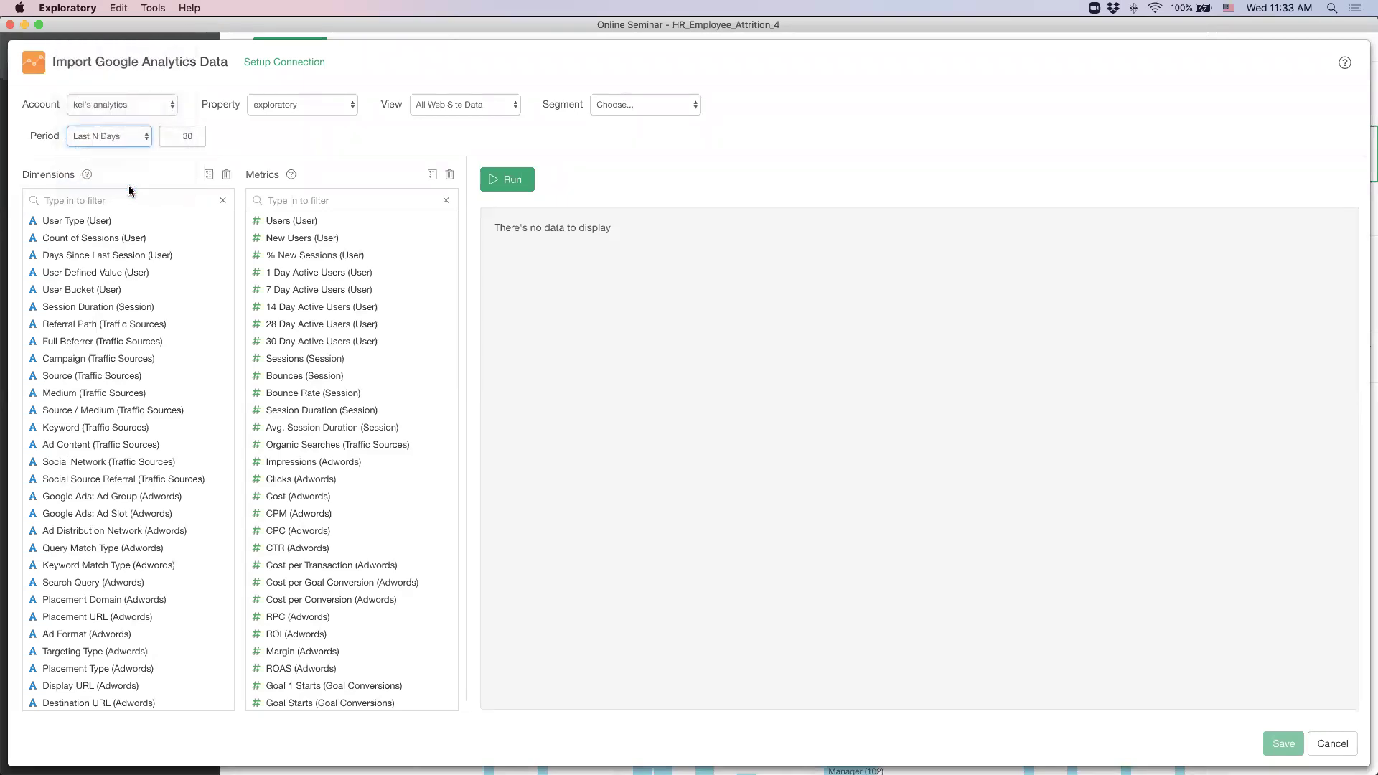
pyautogui.click(190, 136)
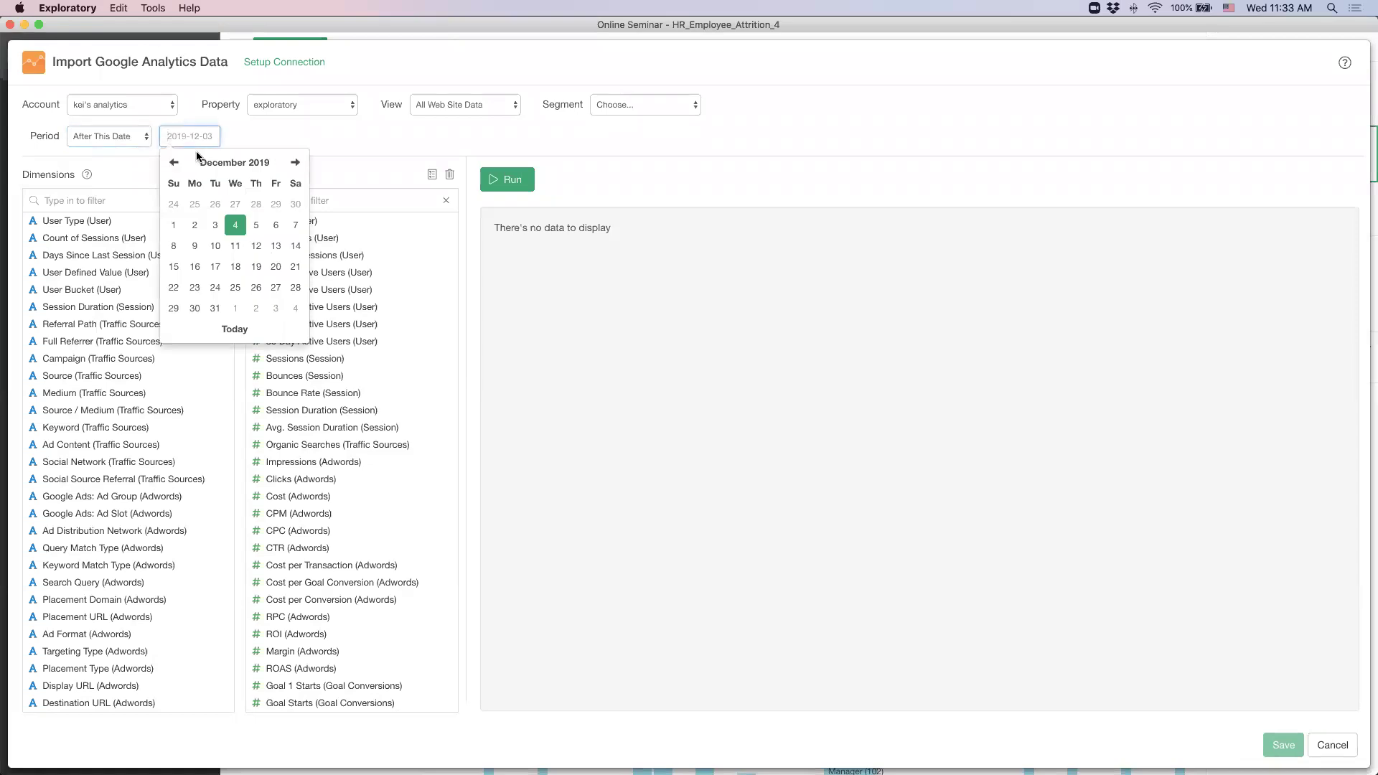
pyautogui.click(174, 164)
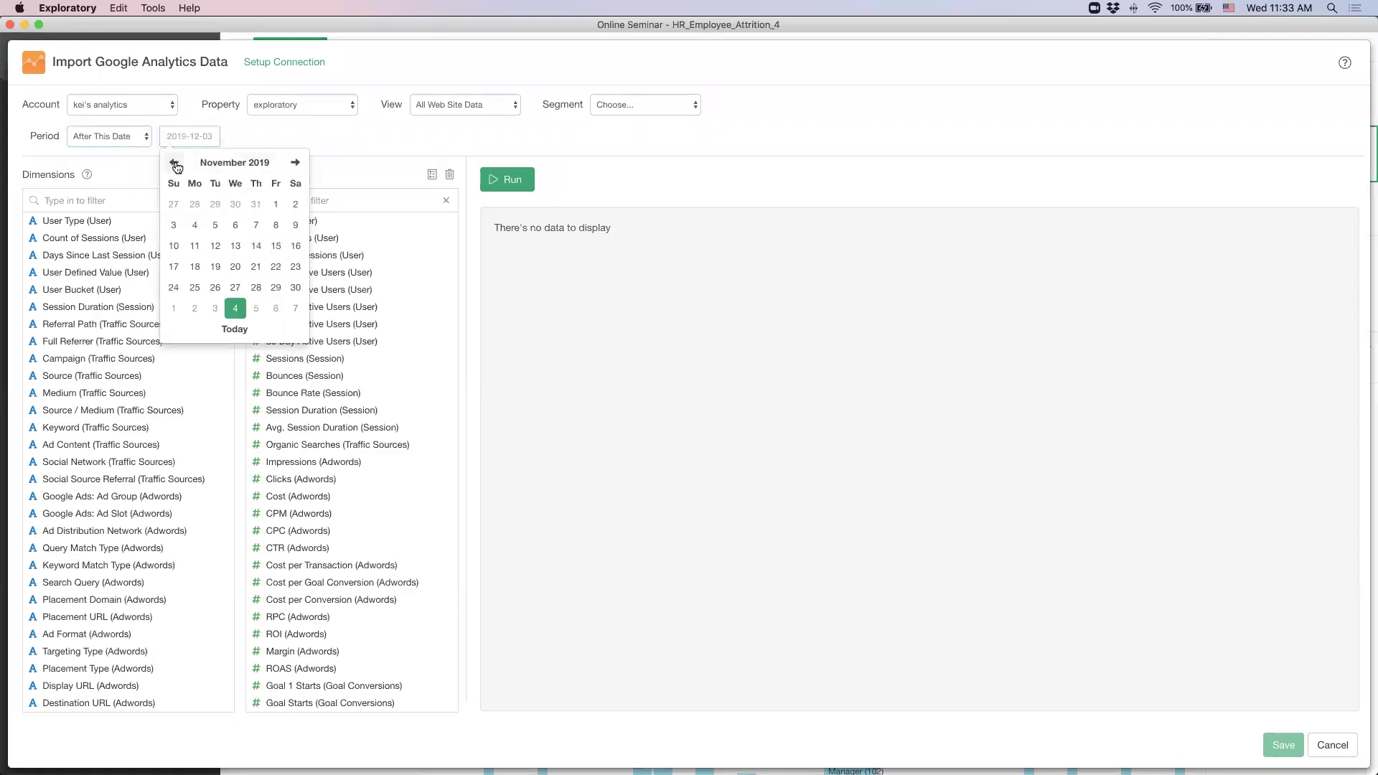
pyautogui.click(273, 207)
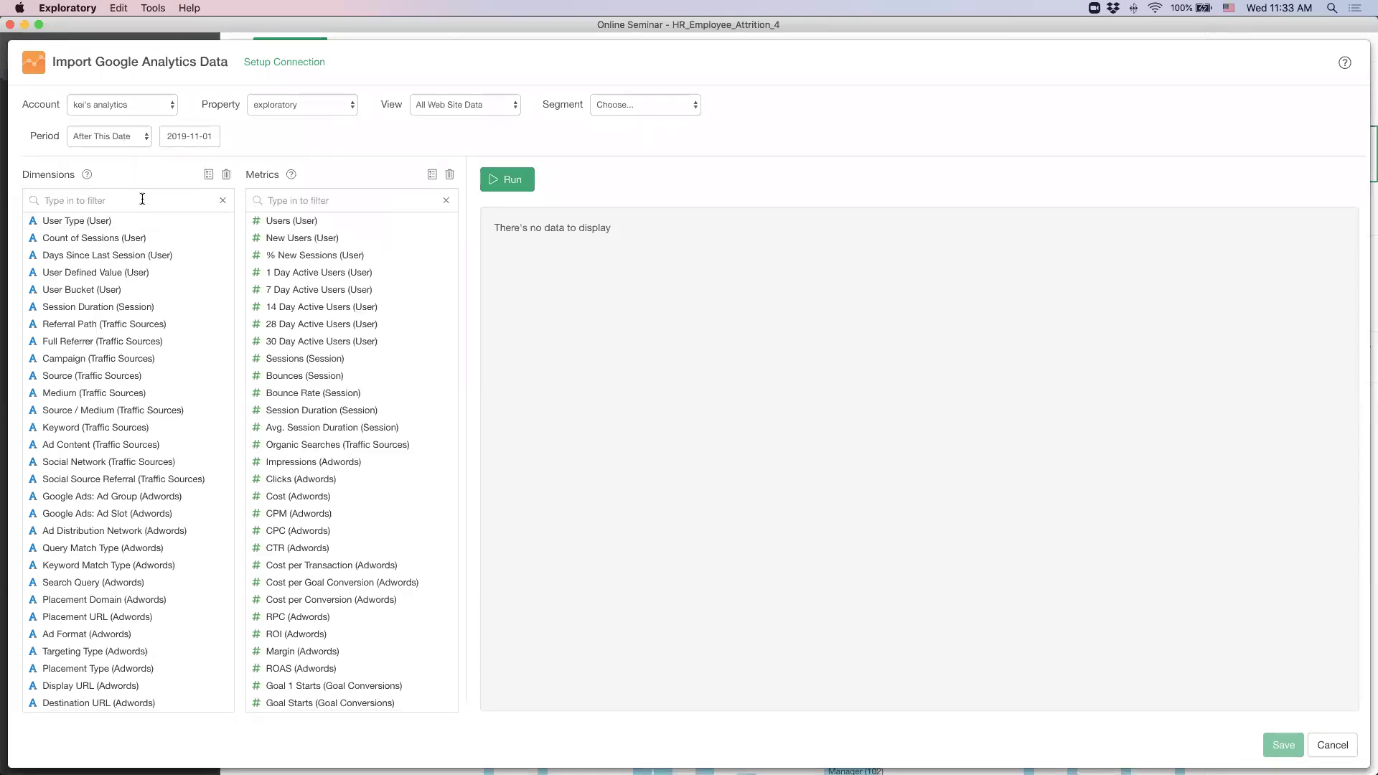
# Step: Add Country (Geo Network), Source / Medium (Traffic Sources) and Date (Time) as dimensions for the import
pyautogui.write('cou')
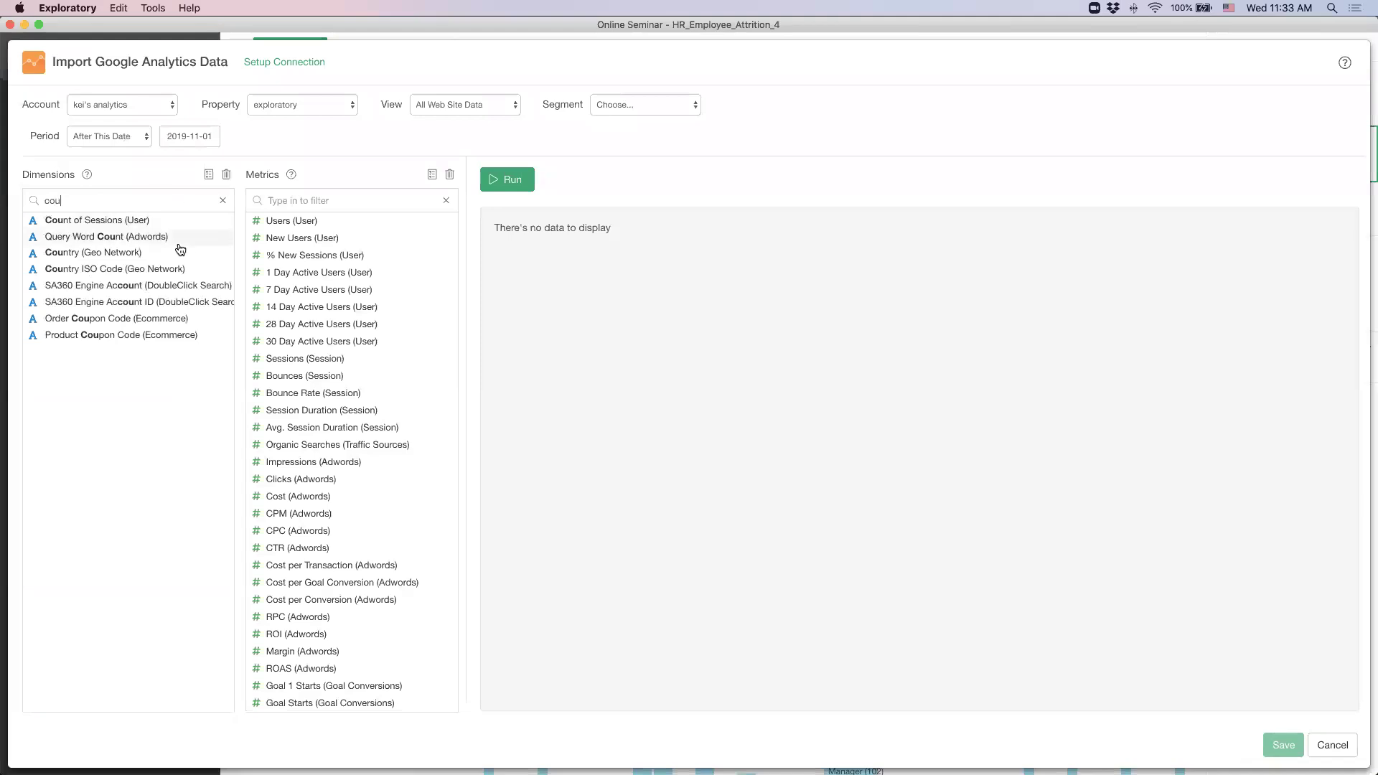
pyautogui.click(159, 255)
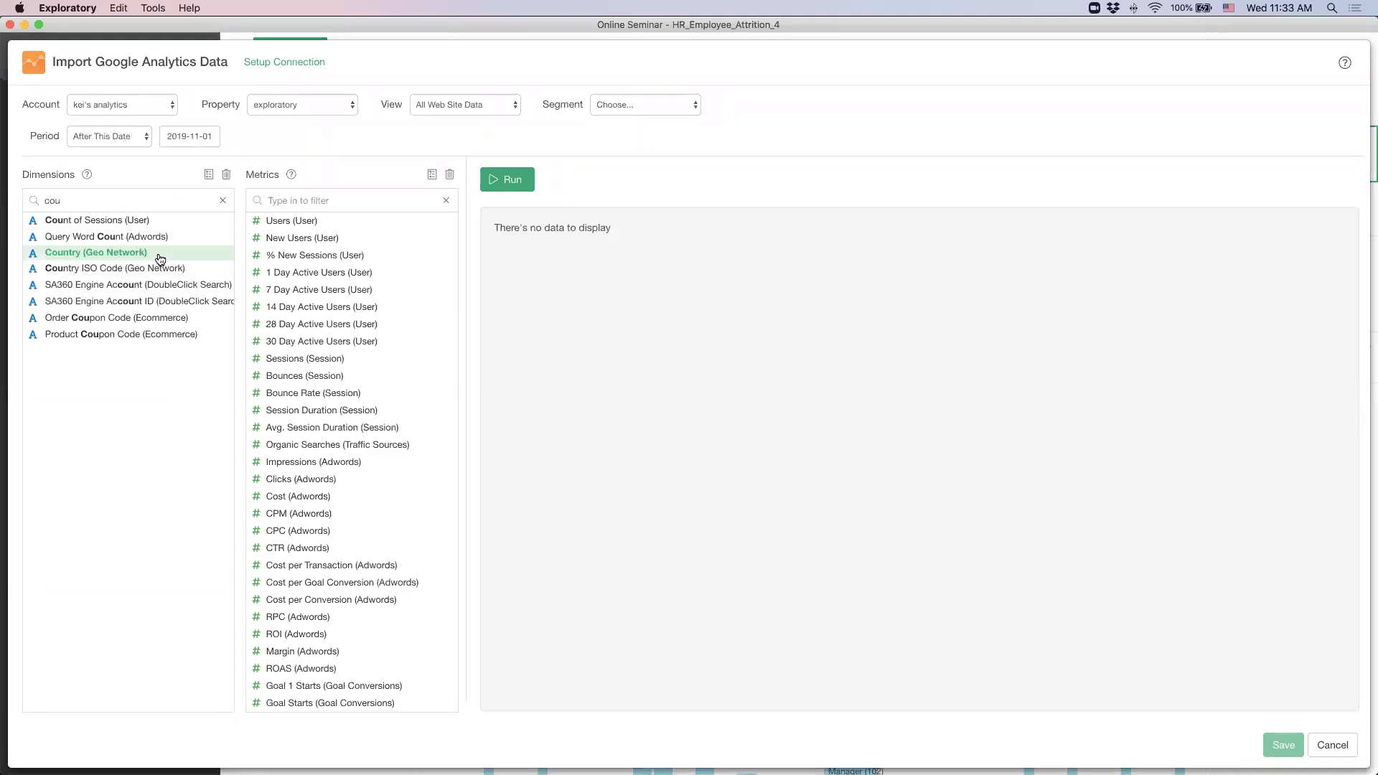
pyautogui.doubleClick(127, 198)
pyautogui.write('sour')
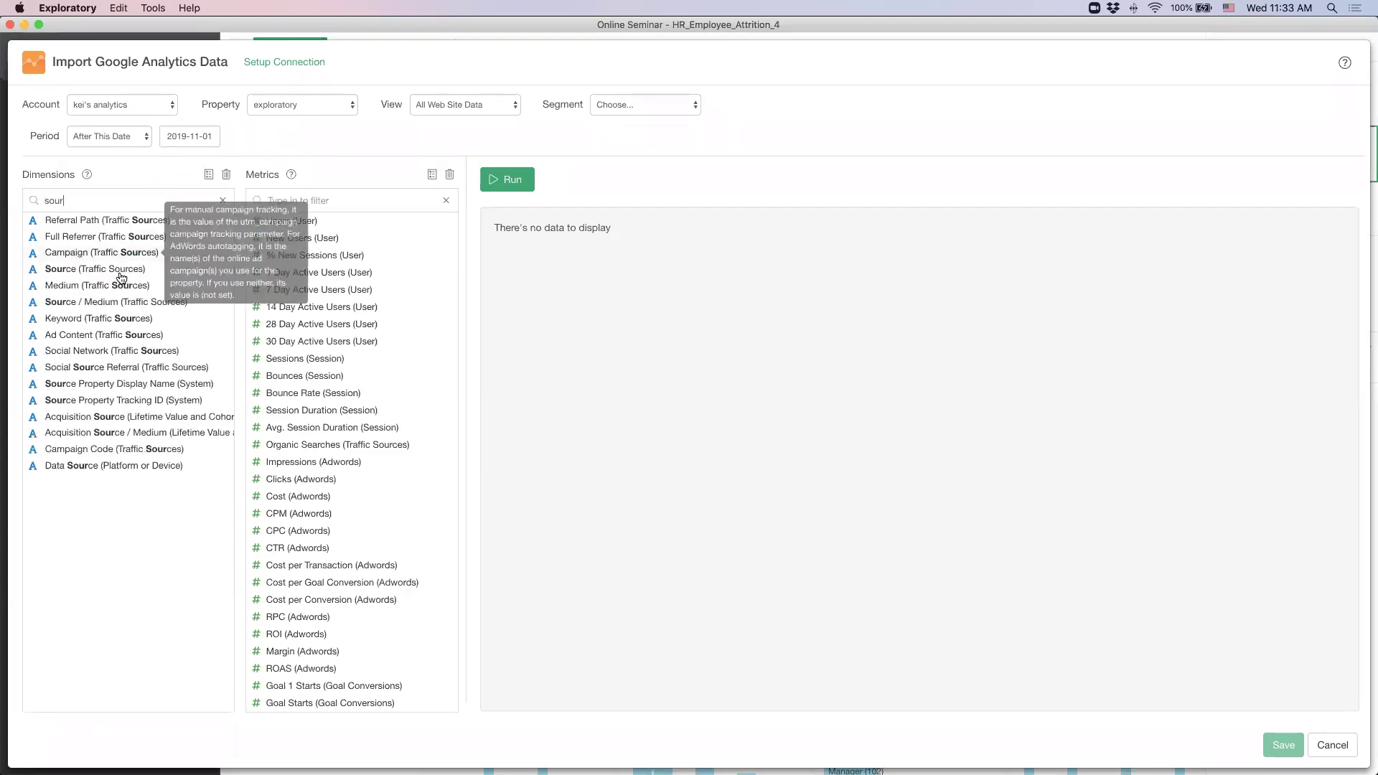
pyautogui.click(120, 307)
pyautogui.doubleClick(108, 199)
pyautogui.write('date')
pyautogui.click(107, 224)
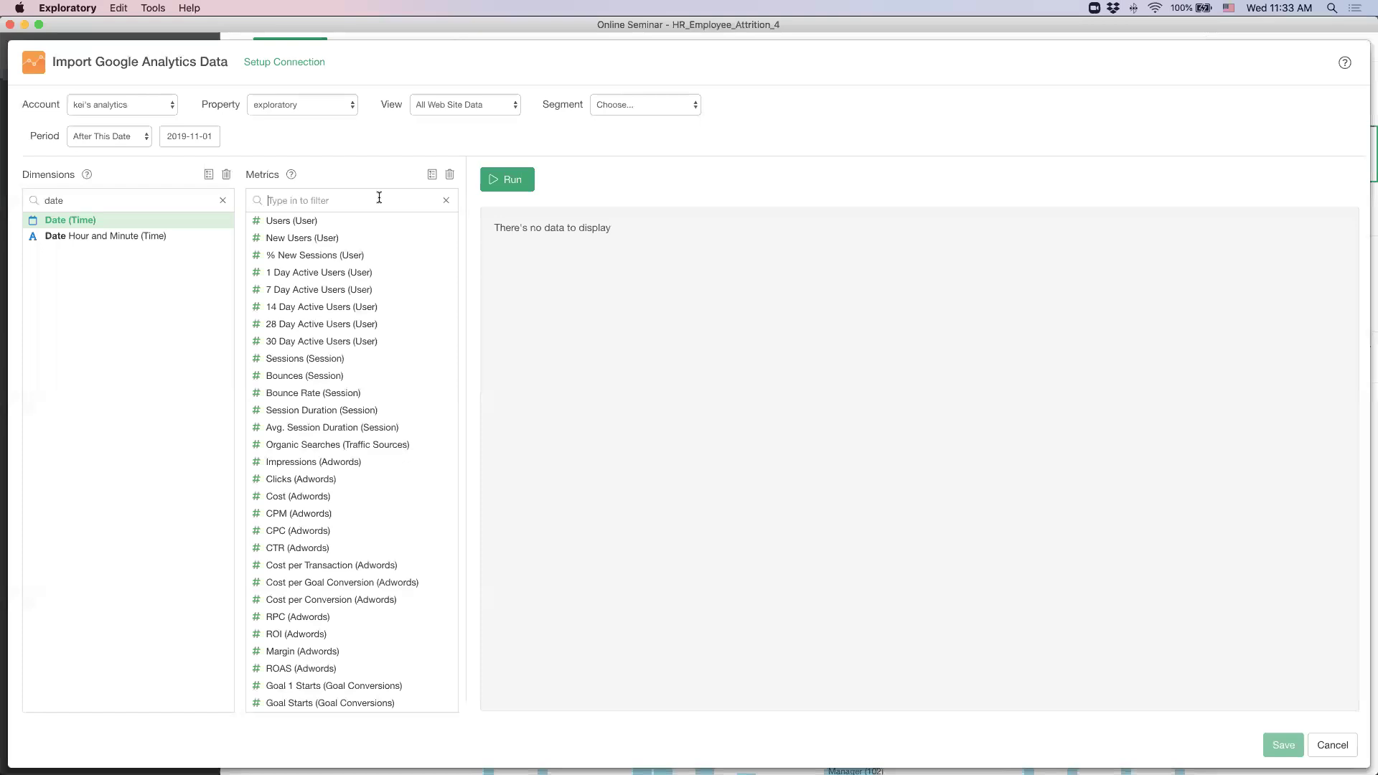
# Step: Add Unique Pageviews (Page Tracking), Bounces (Session) and Sessions (Session) as metrics for the import
pyautogui.scroll(-3, 359, 437)
pyautogui.scroll(3, 359, 436)
pyautogui.write('page')
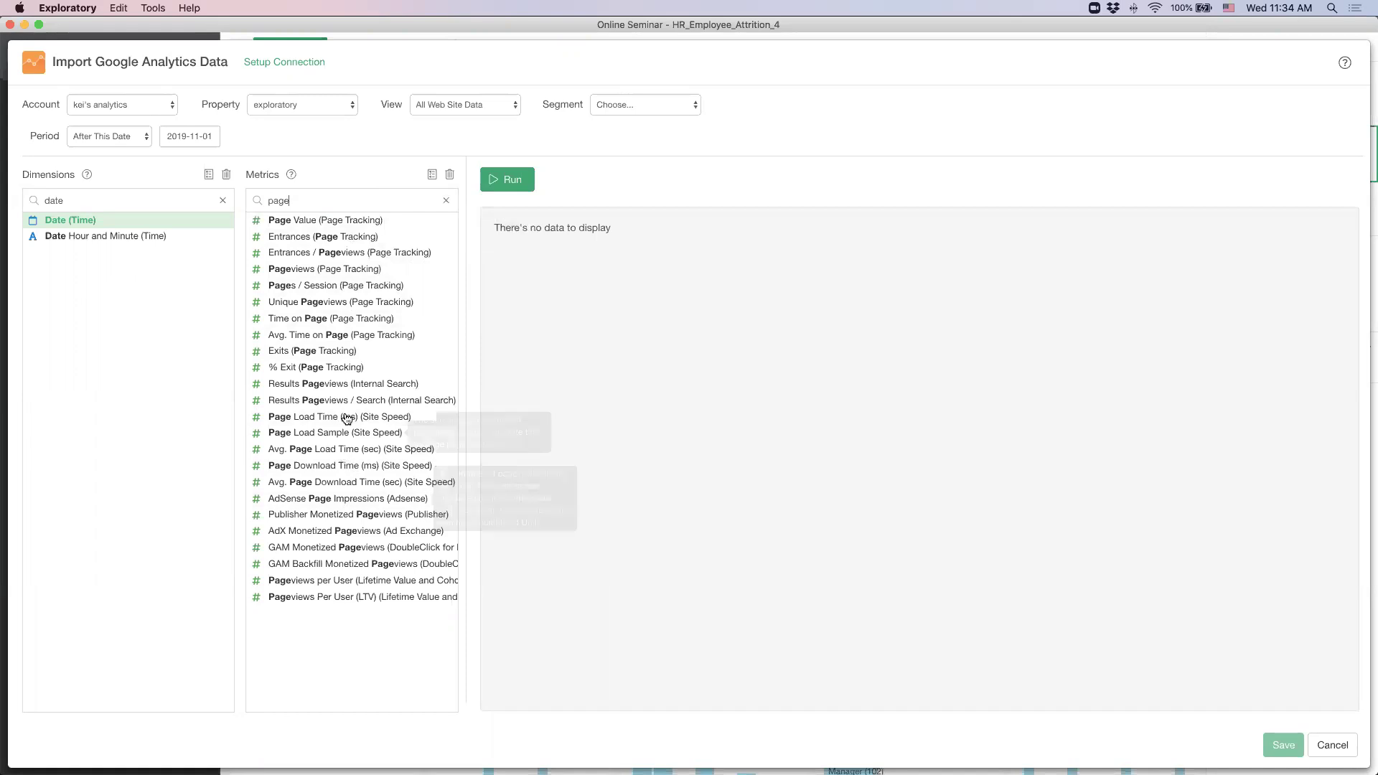
pyautogui.click(338, 304)
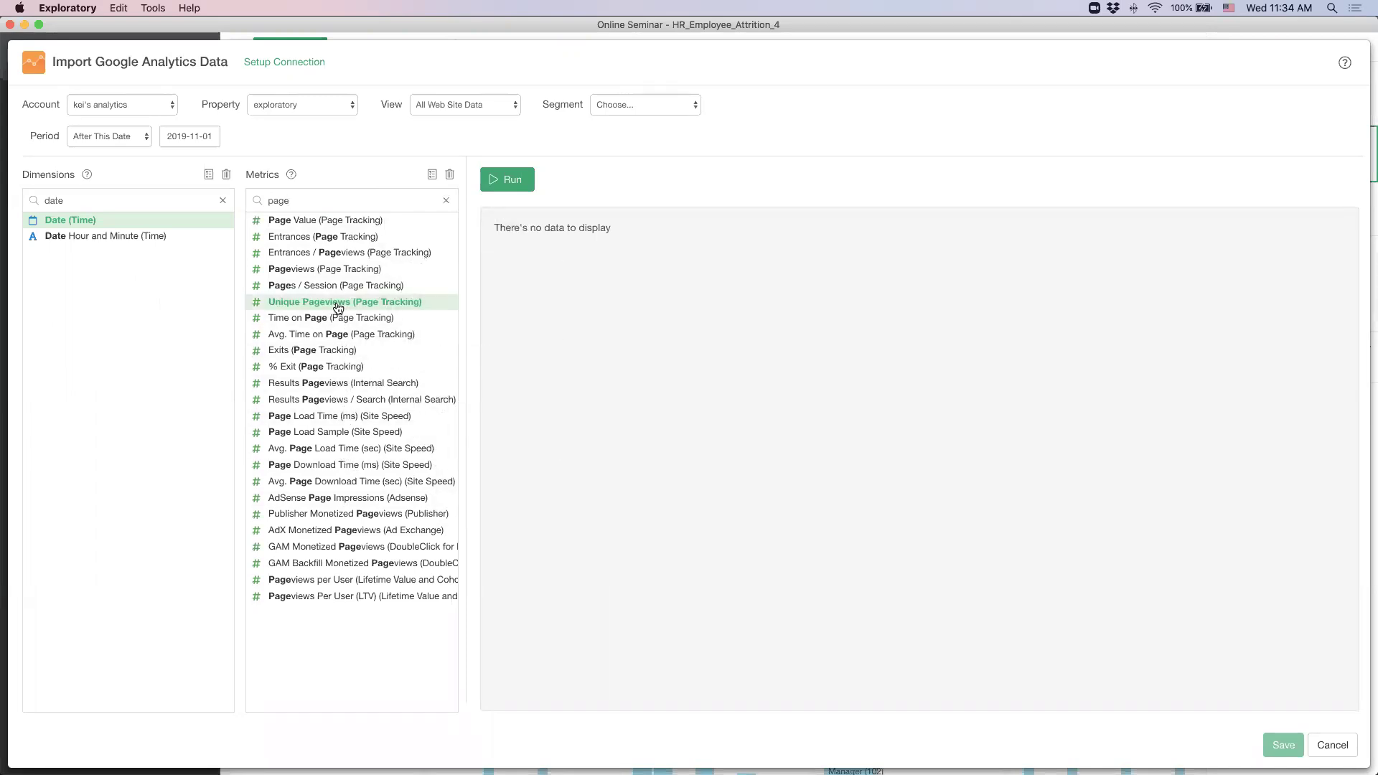
pyautogui.doubleClick(314, 201)
pyautogui.write('boun')
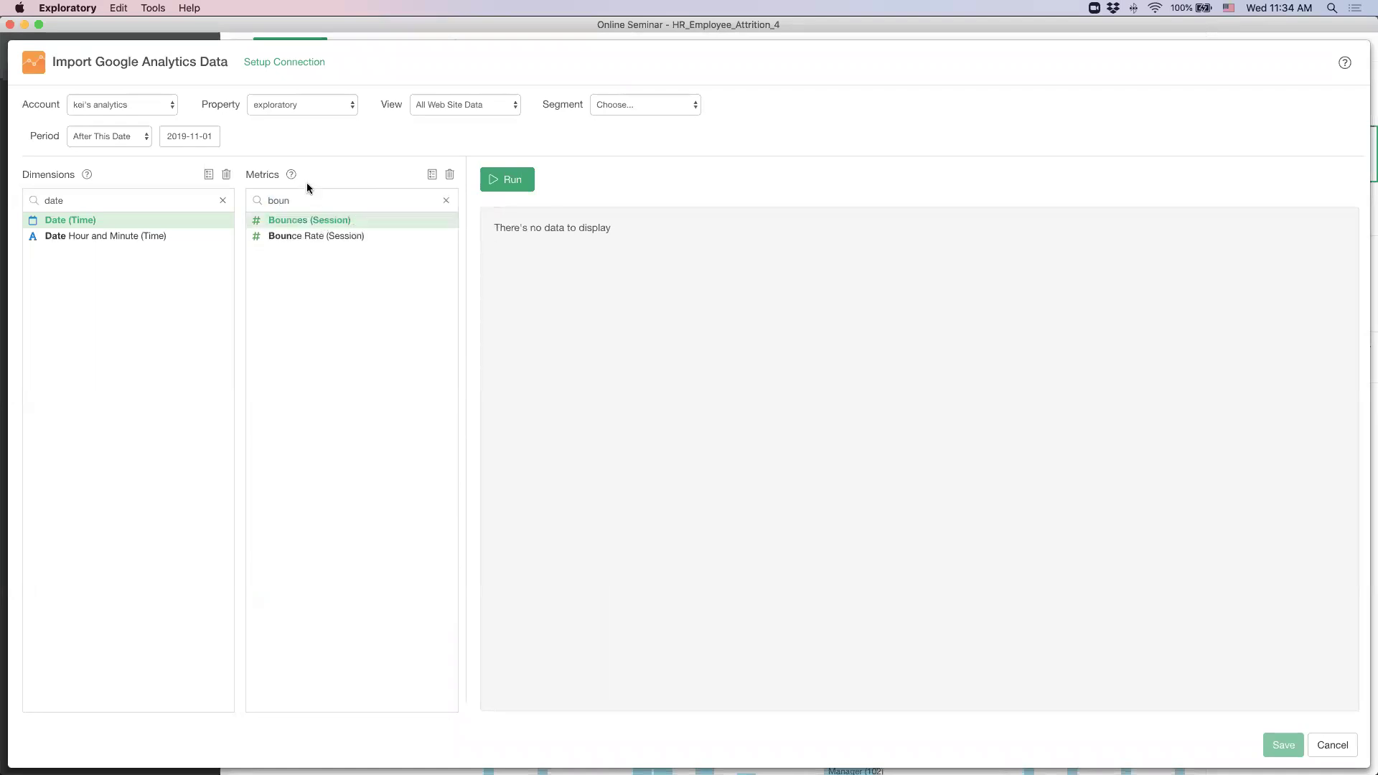
pyautogui.doubleClick(307, 195)
pyautogui.write('se')
pyautogui.click(316, 350)
# Step: Clear the metric and dimension filters and review only the selected items in both lists
pyautogui.click(432, 174)
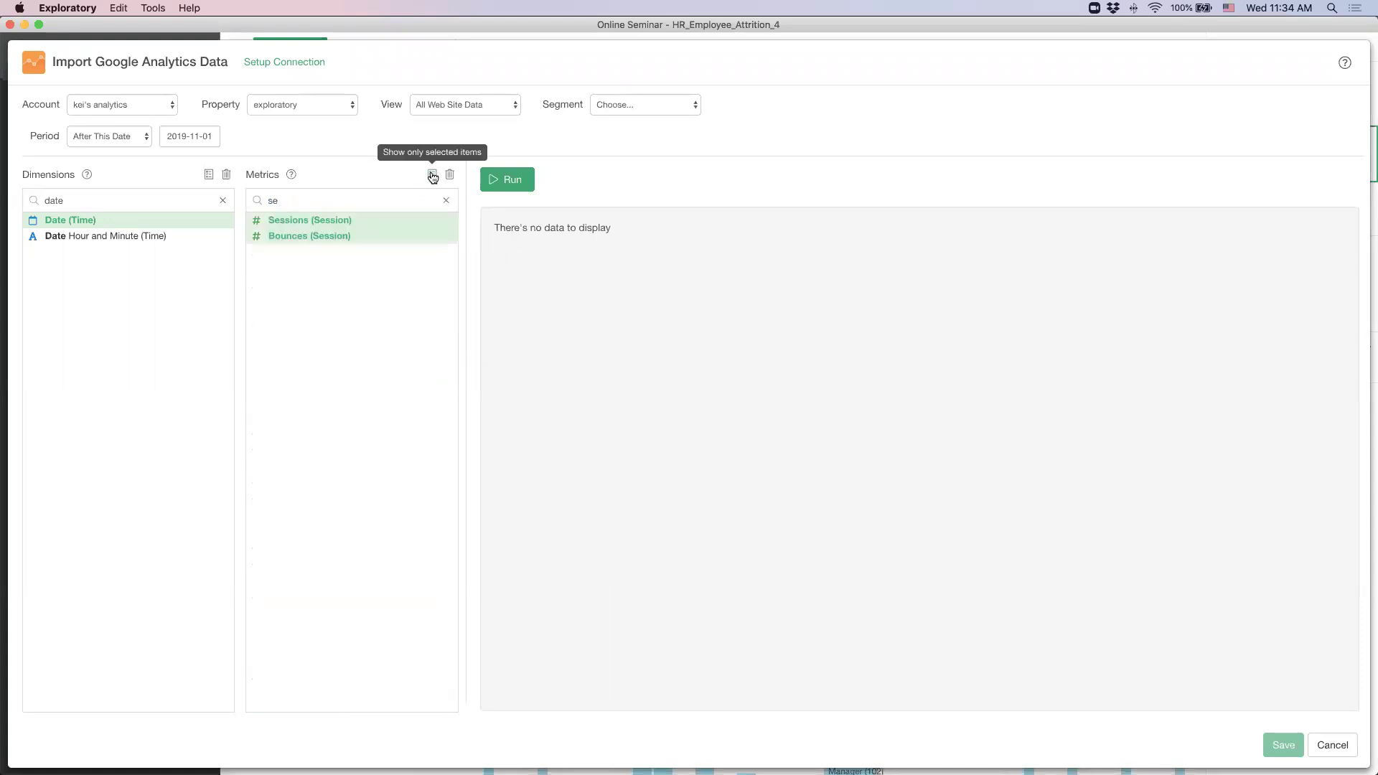
pyautogui.click(432, 174)
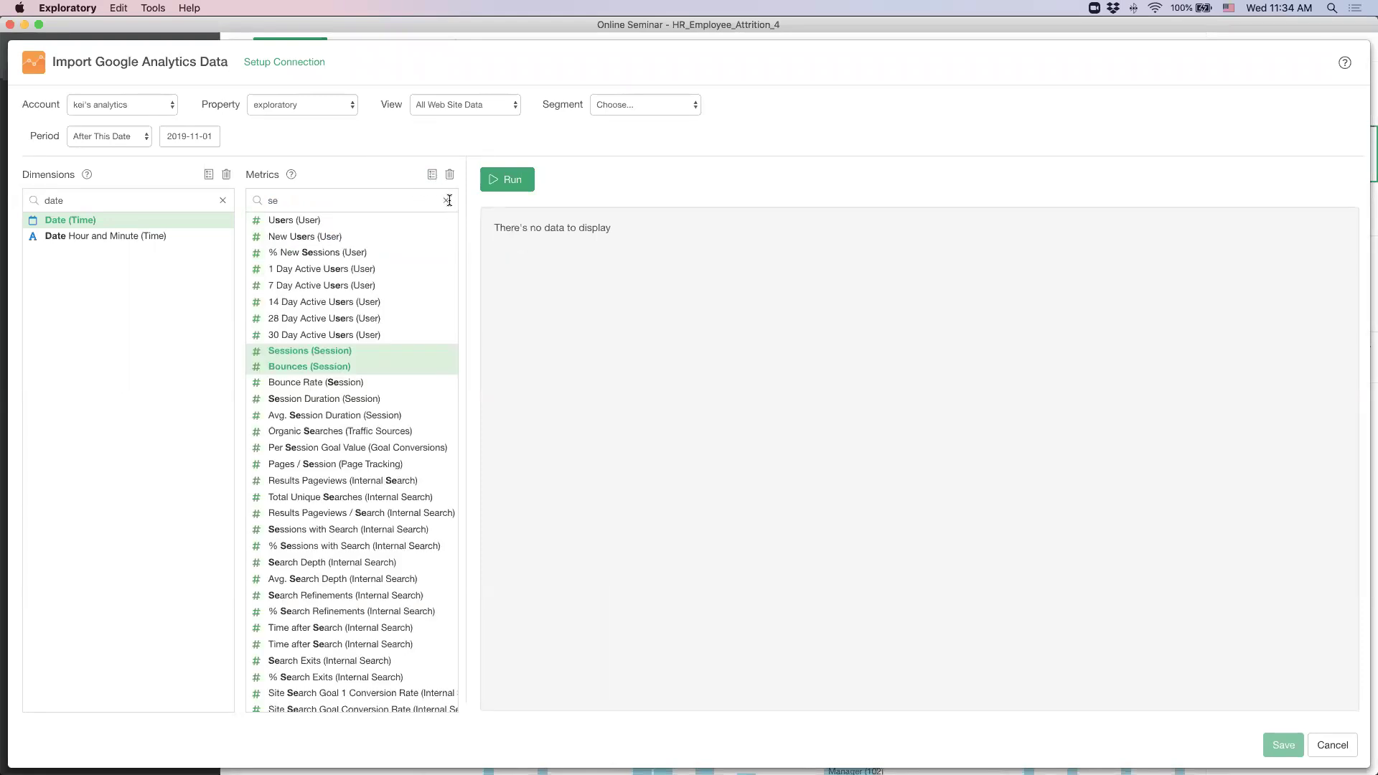
pyautogui.click(447, 200)
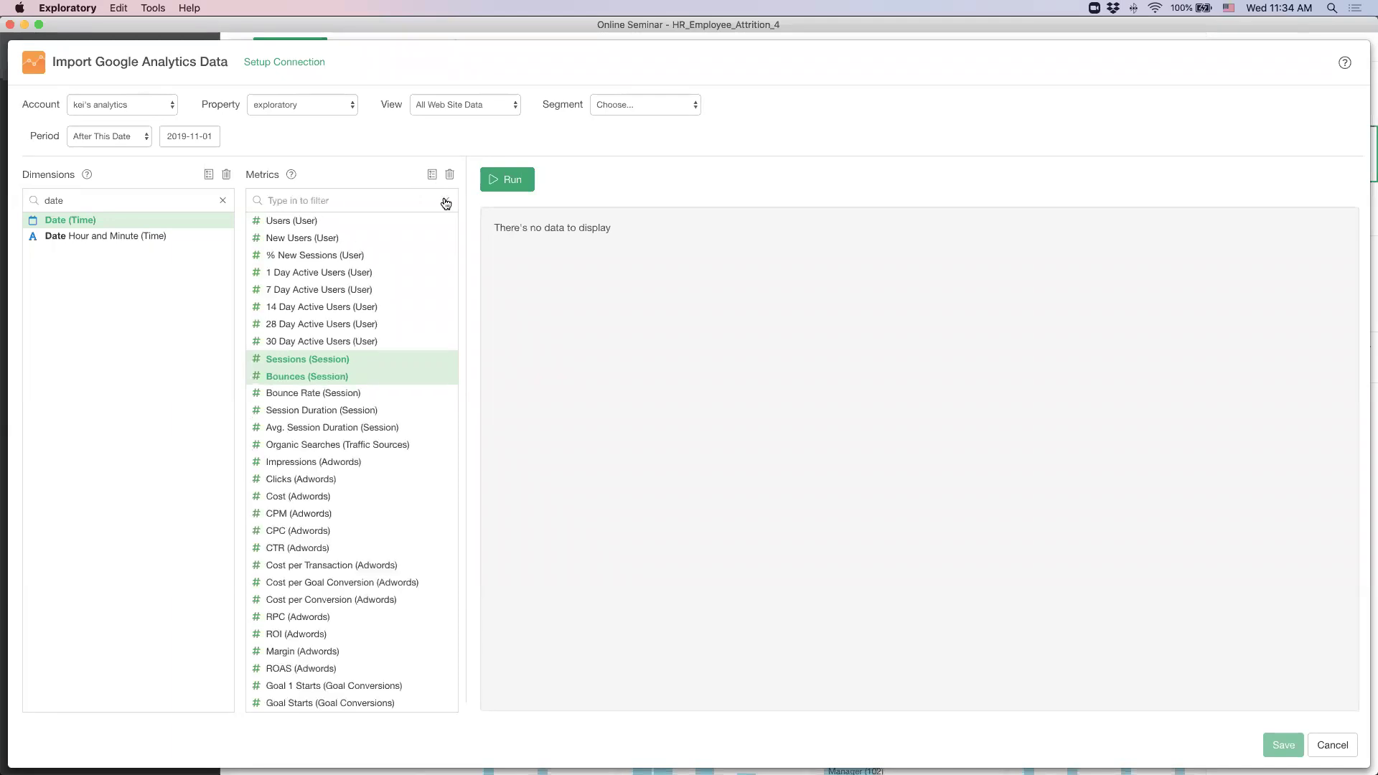
pyautogui.click(433, 176)
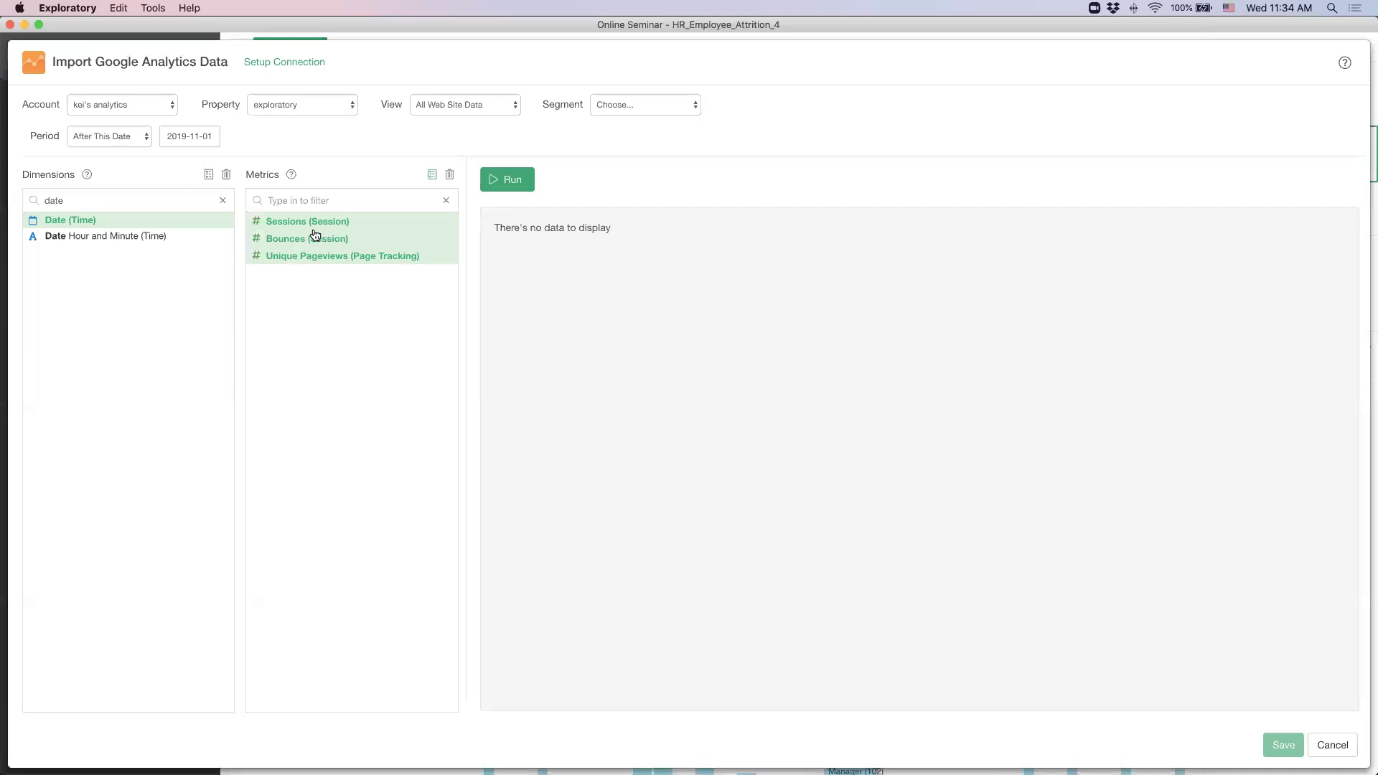
pyautogui.click(222, 202)
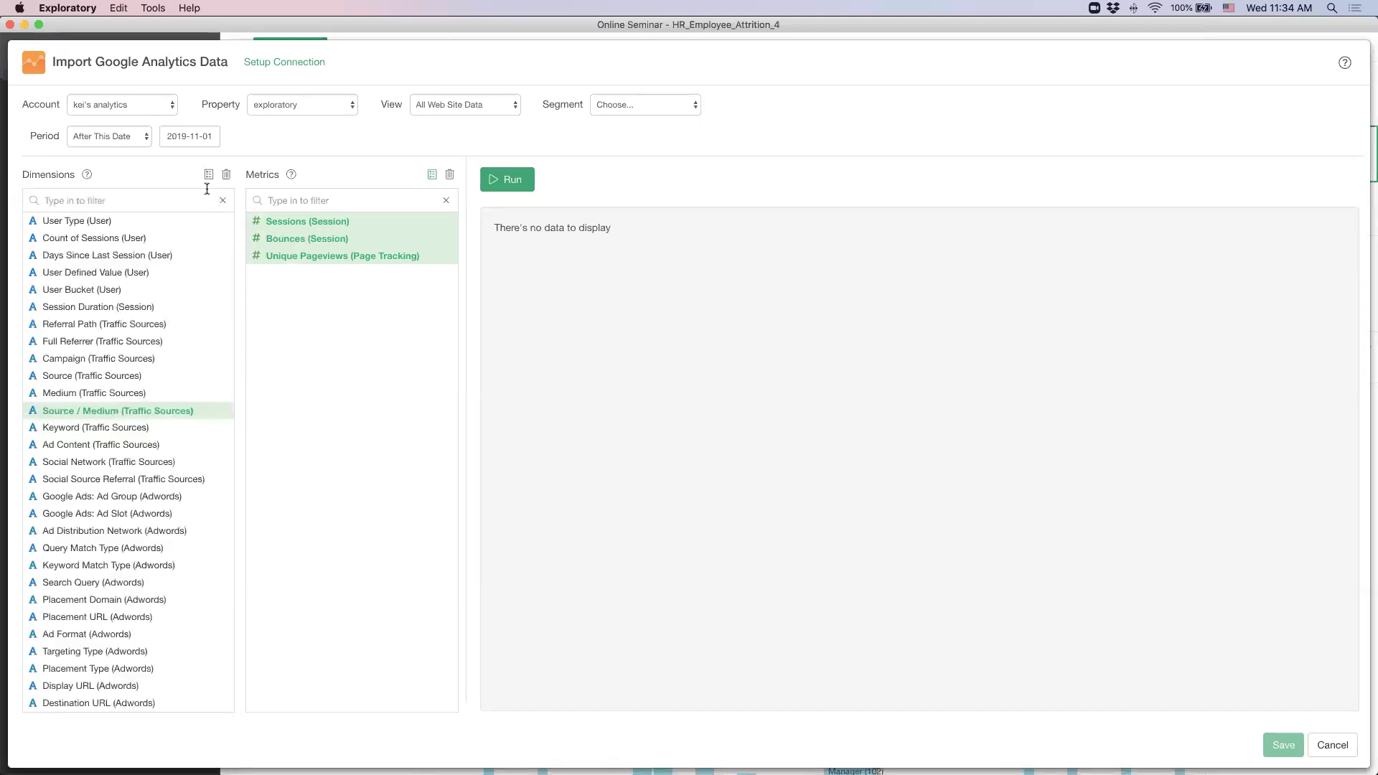
pyautogui.click(209, 174)
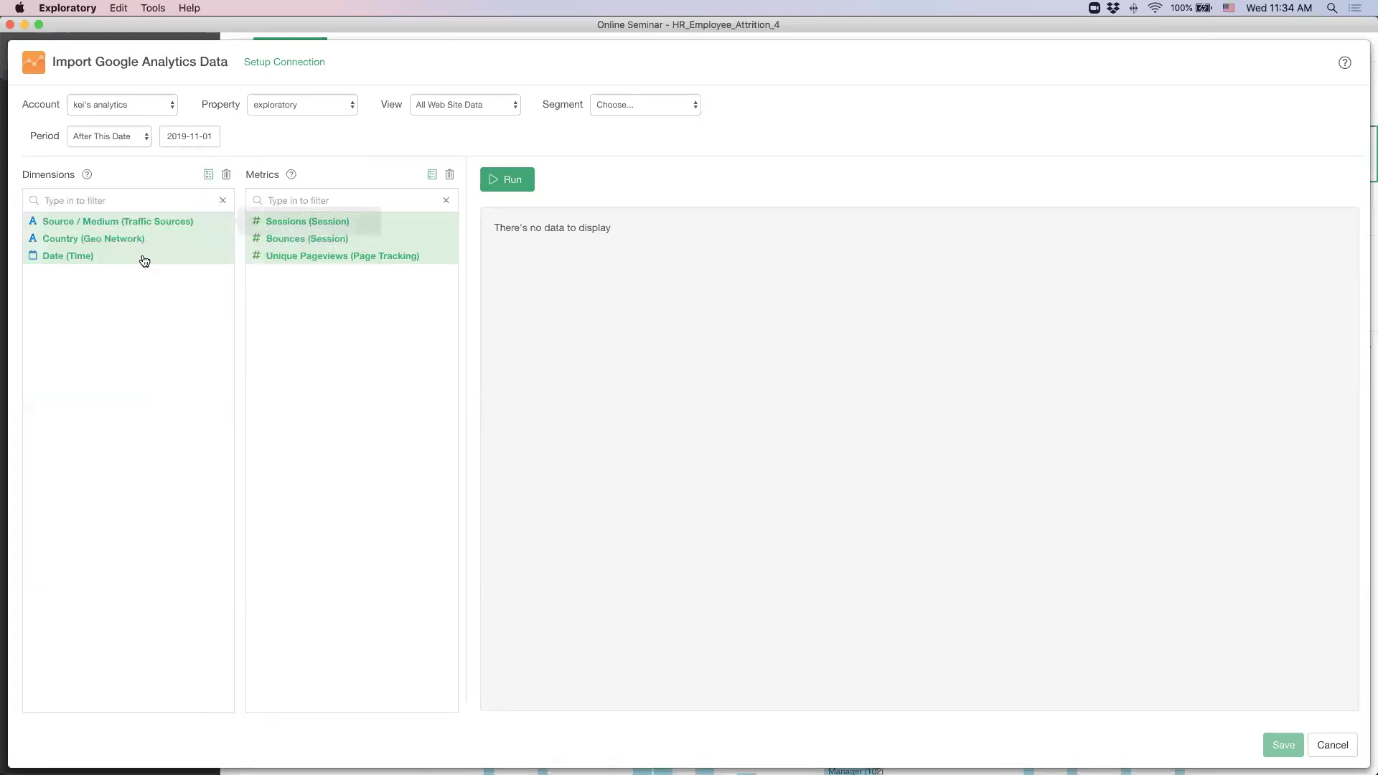
pyautogui.click(208, 174)
# Step: Run the Google Analytics query, check the preview rows and save the result as data frame Google_Analytics_seminar
pyautogui.click(514, 180)
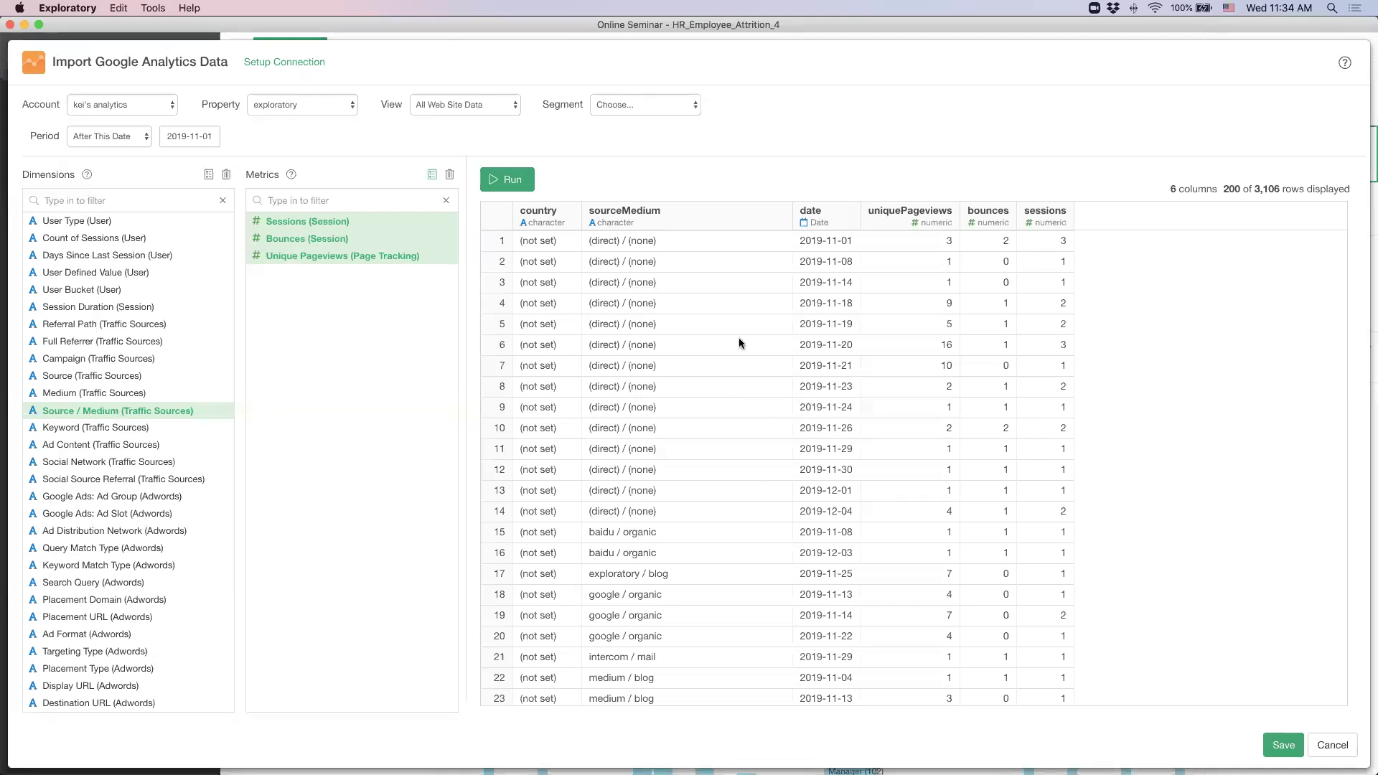
pyautogui.scroll(-10, 548, 423)
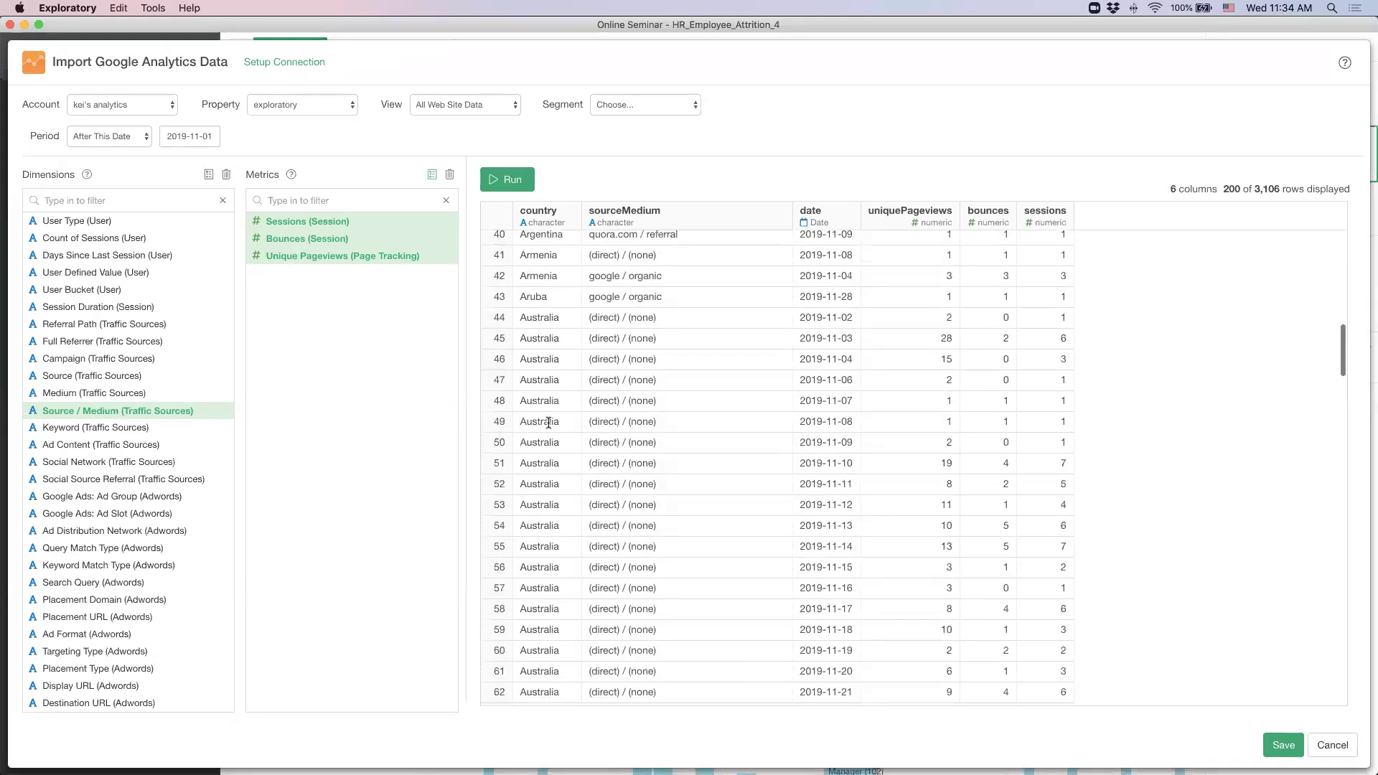
pyautogui.click(1283, 746)
pyautogui.press('Right')
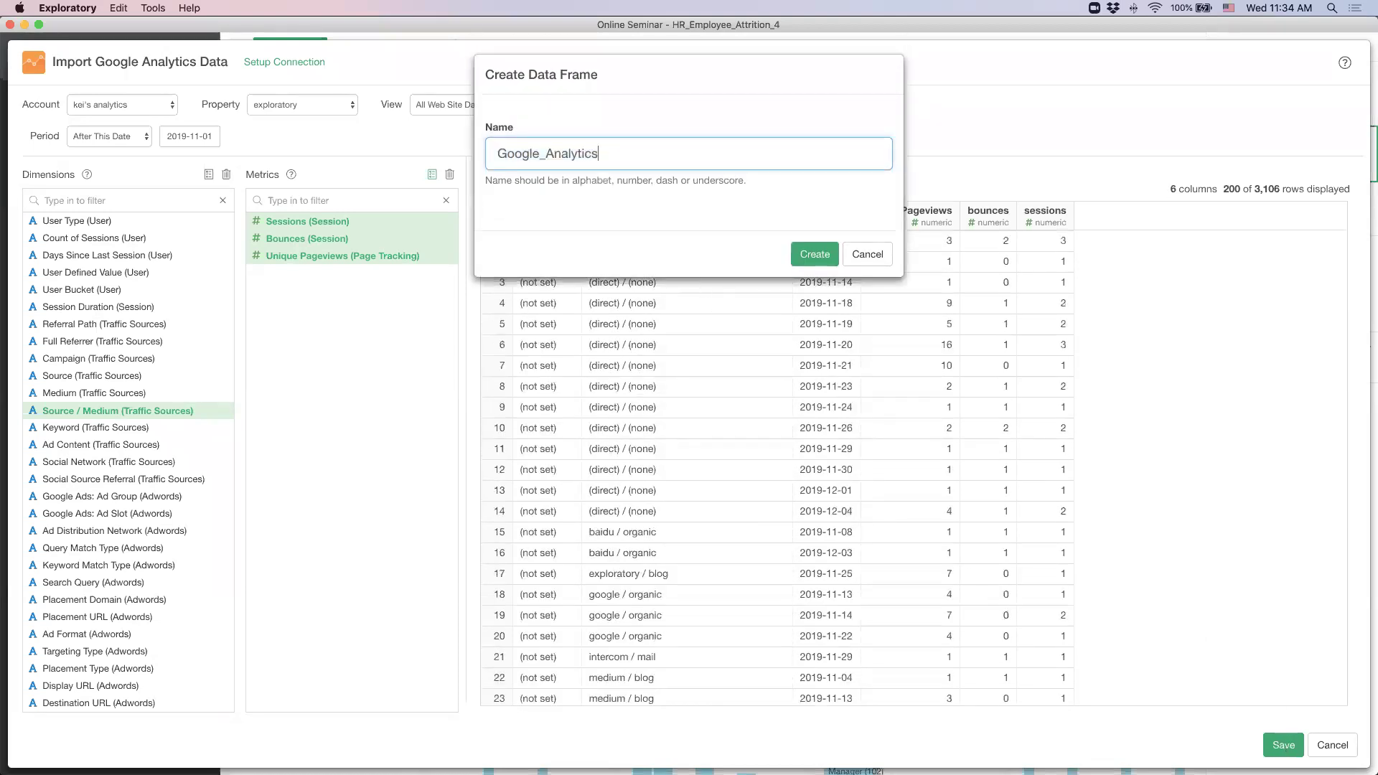
pyautogui.write('_seminar')
pyautogui.press('Return')
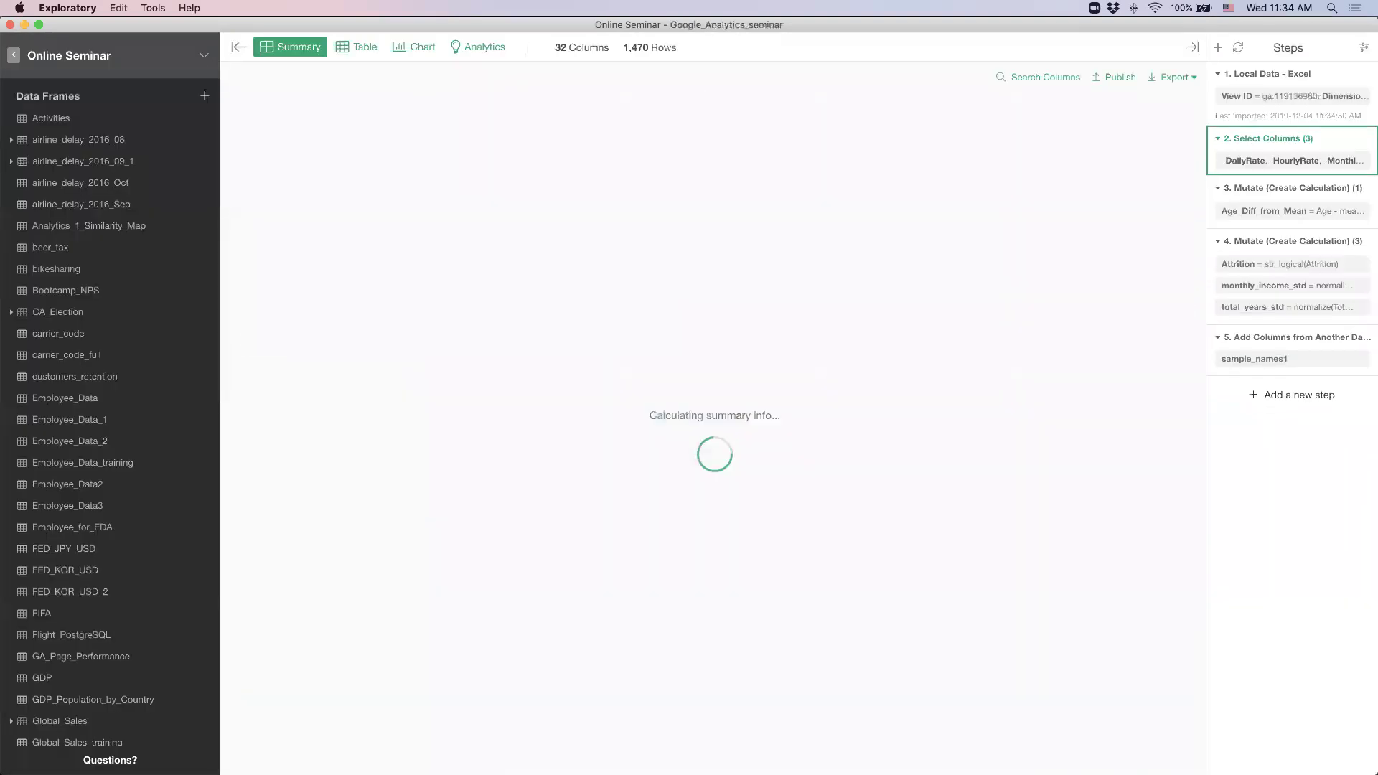
# Step: Collapse the data frame list and view the imported data's column summary and table rows
pyautogui.click(231, 46)
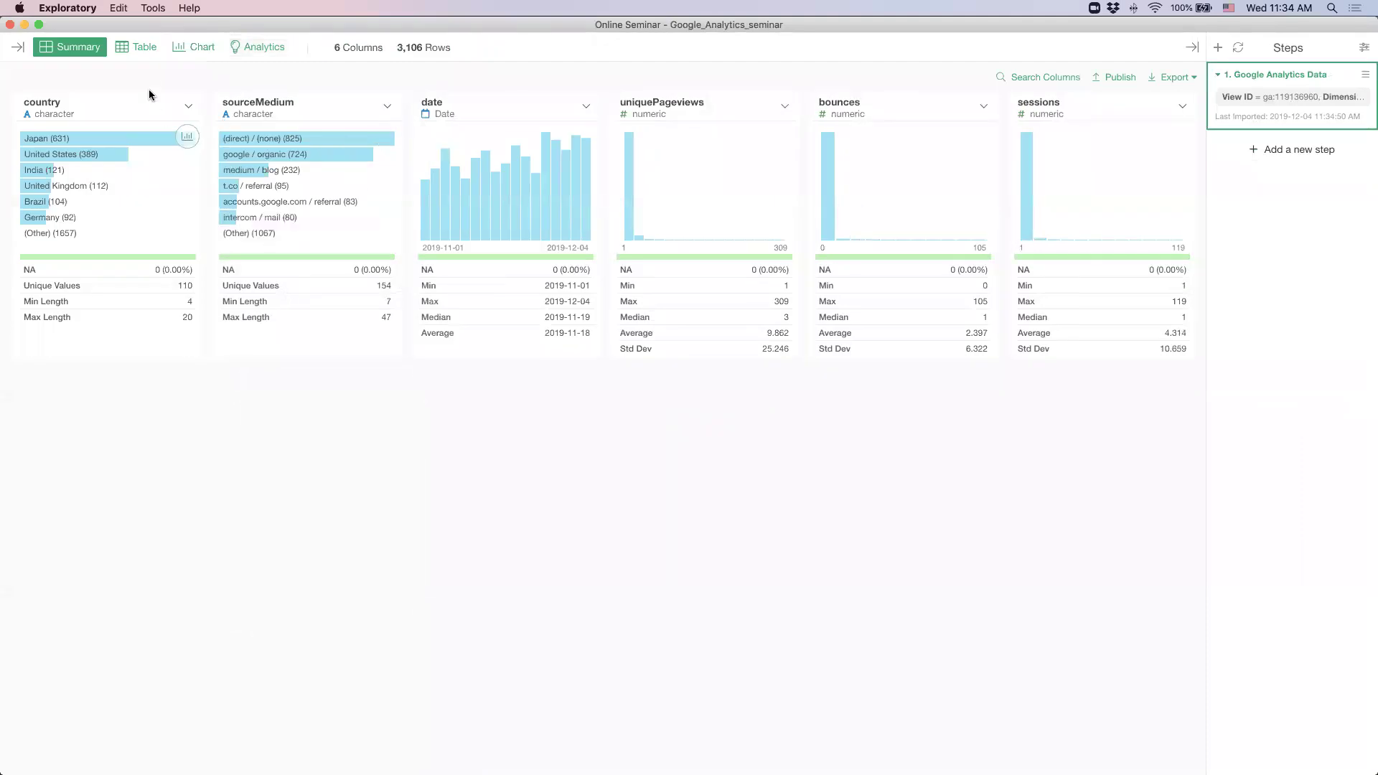
pyautogui.click(135, 52)
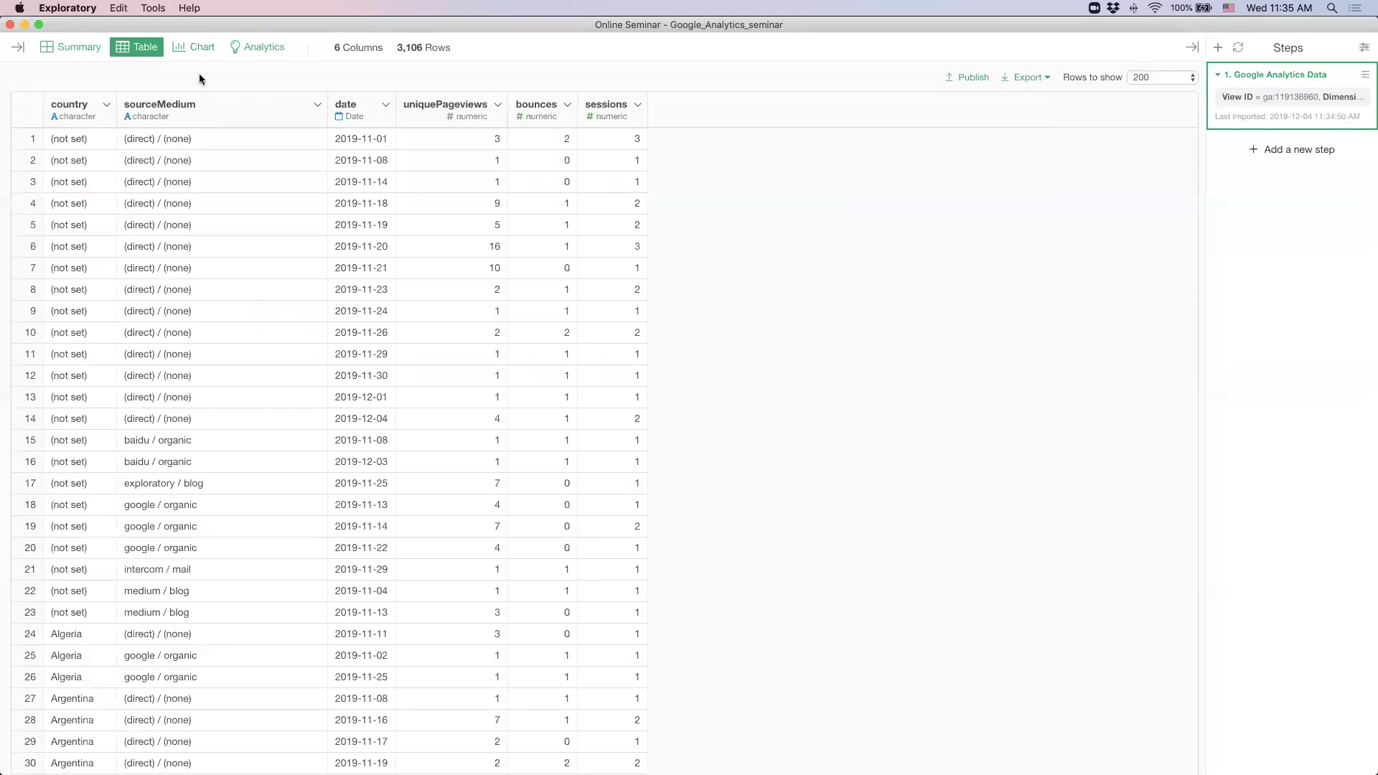
# Step: Create a line chart with date on the X axis, using Floor to Day
pyautogui.click(194, 48)
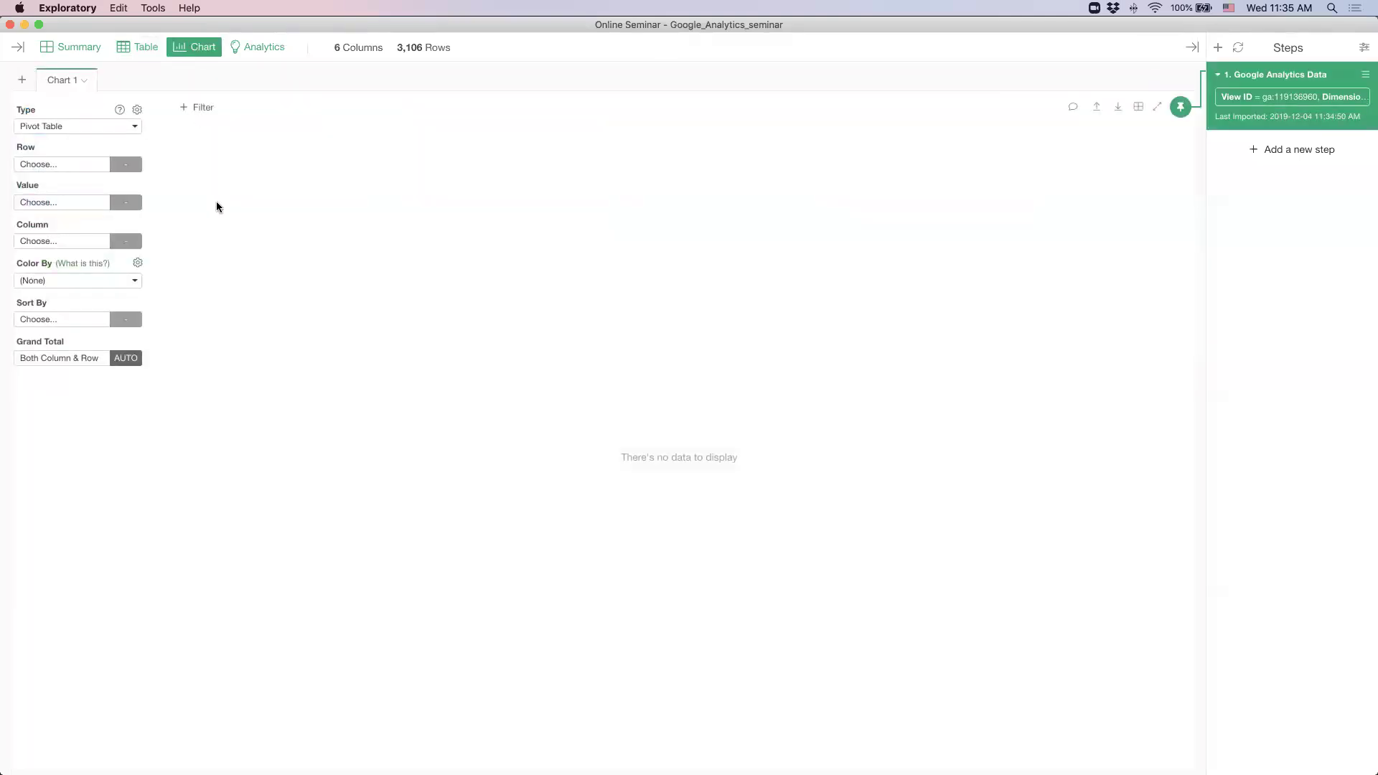
pyautogui.click(67, 129)
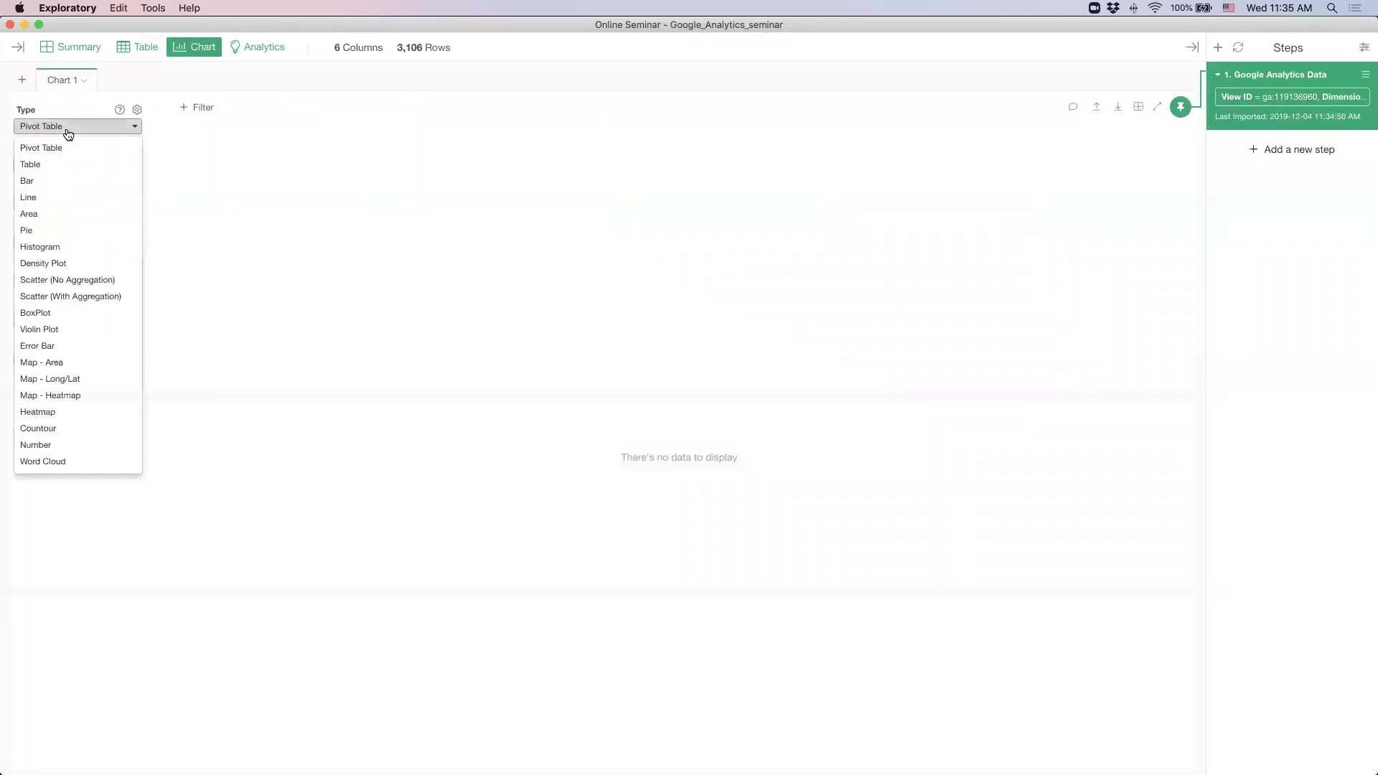
pyautogui.click(70, 197)
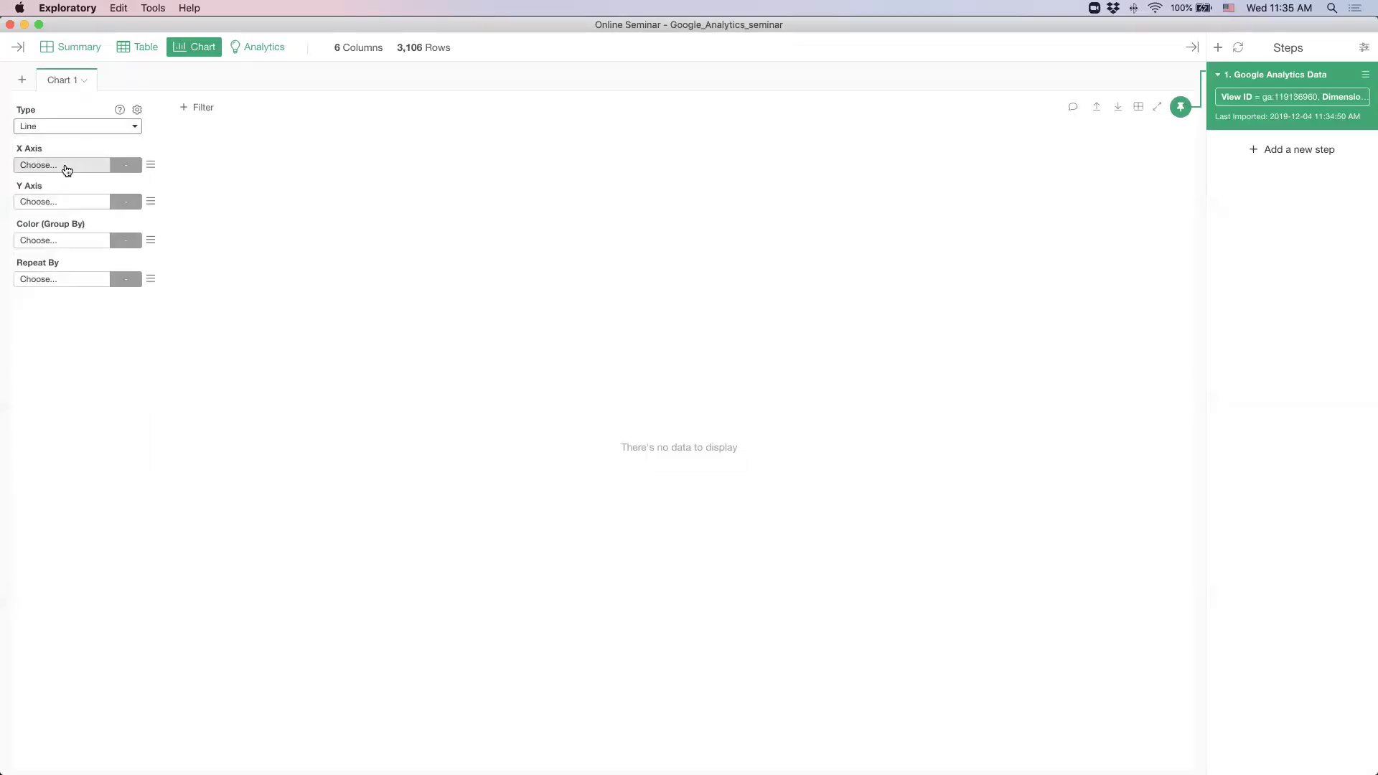
pyautogui.click(69, 167)
pyautogui.click(71, 257)
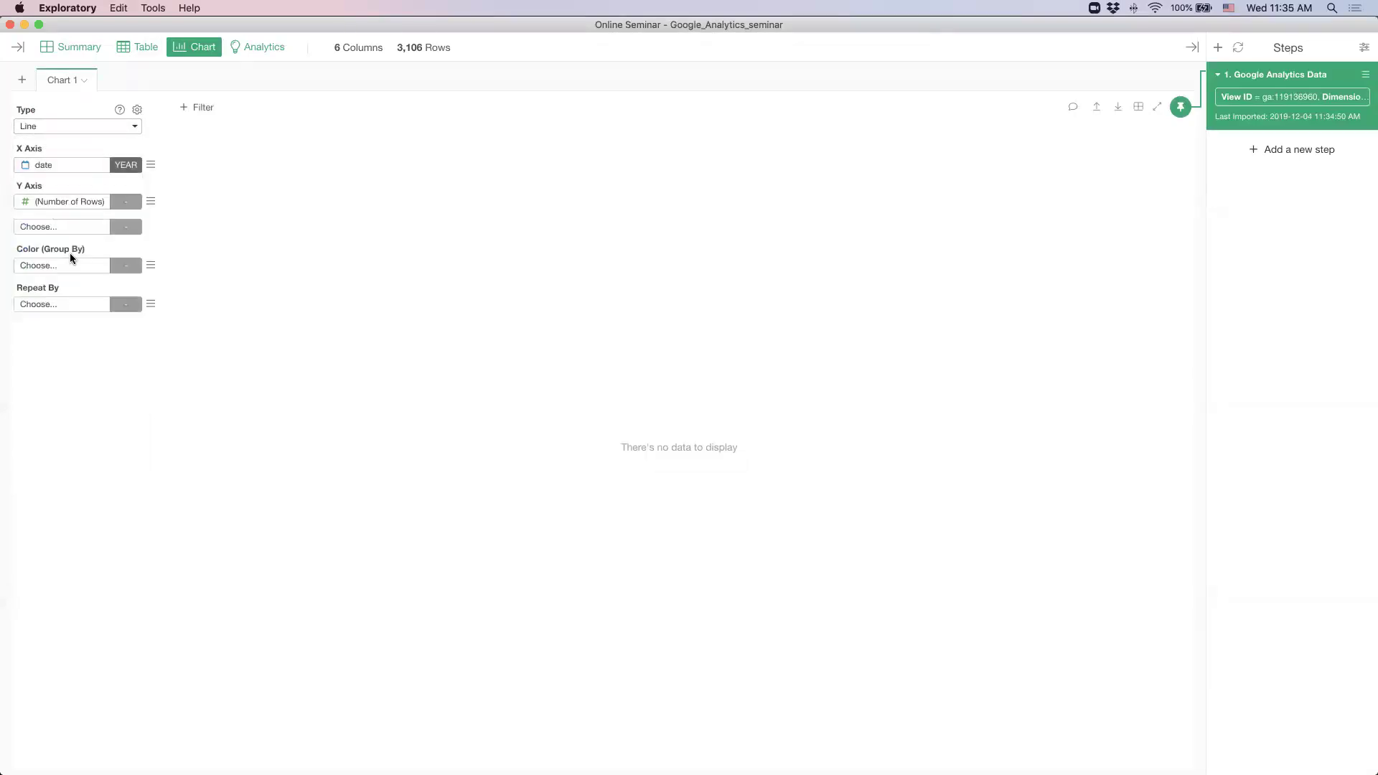
pyautogui.click(123, 166)
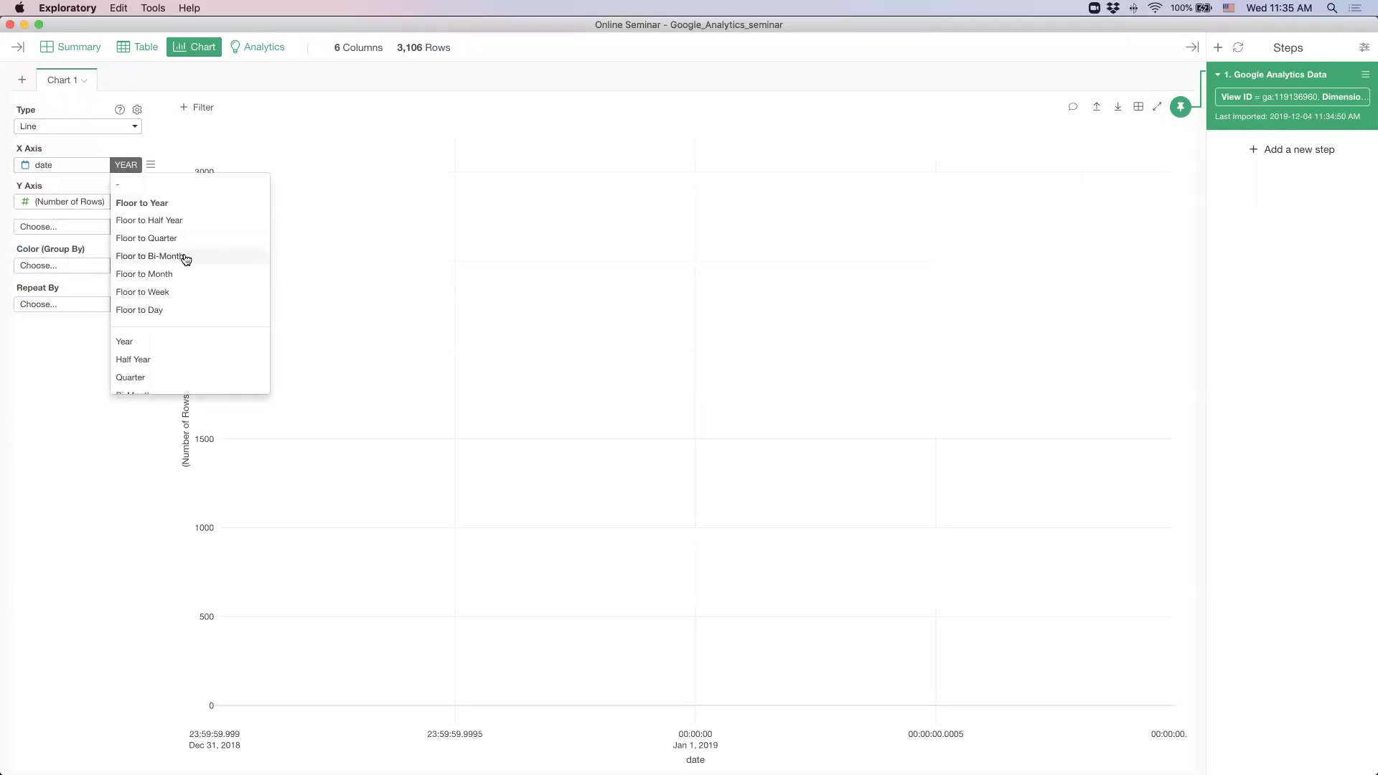
pyautogui.click(187, 310)
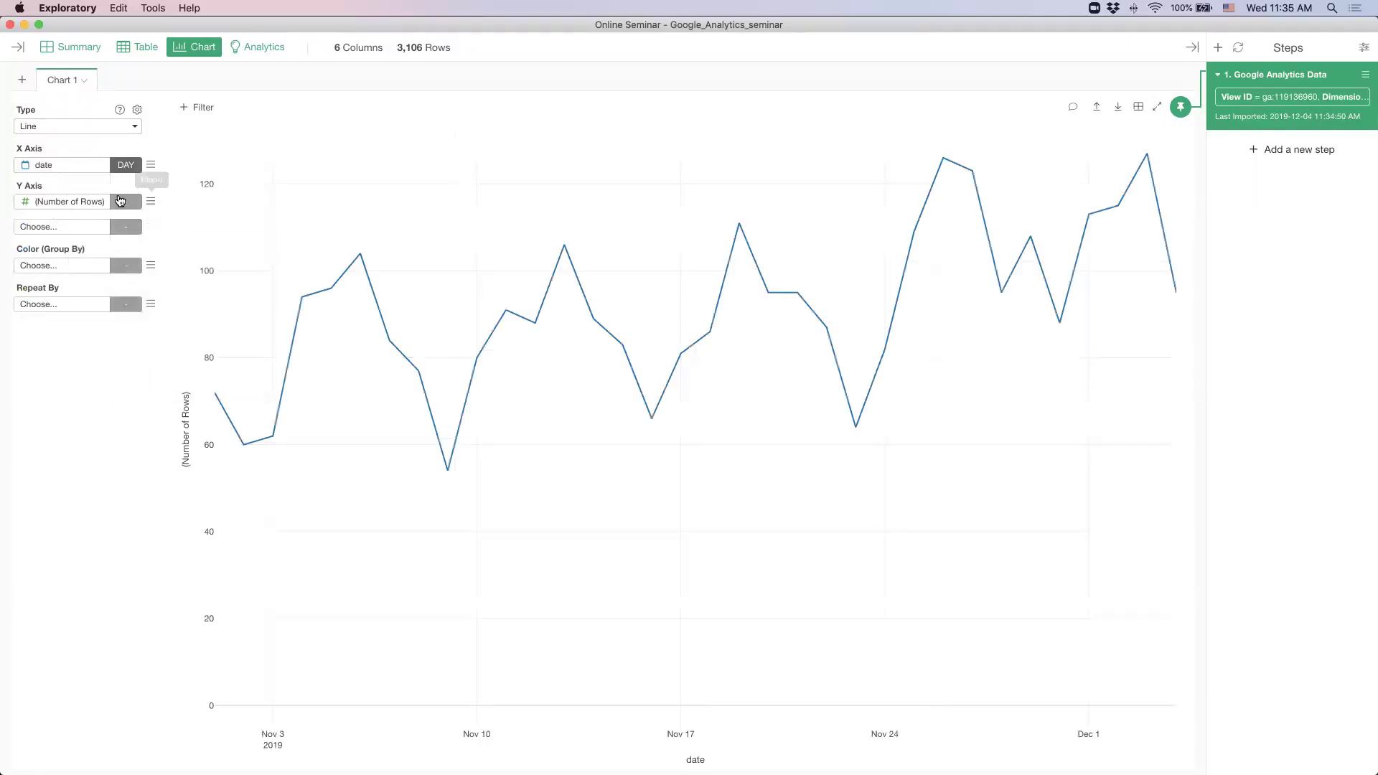
# Step: Plot uniquePageviews on the Y axis colored by country, and check the country column's summary
pyautogui.click(50, 203)
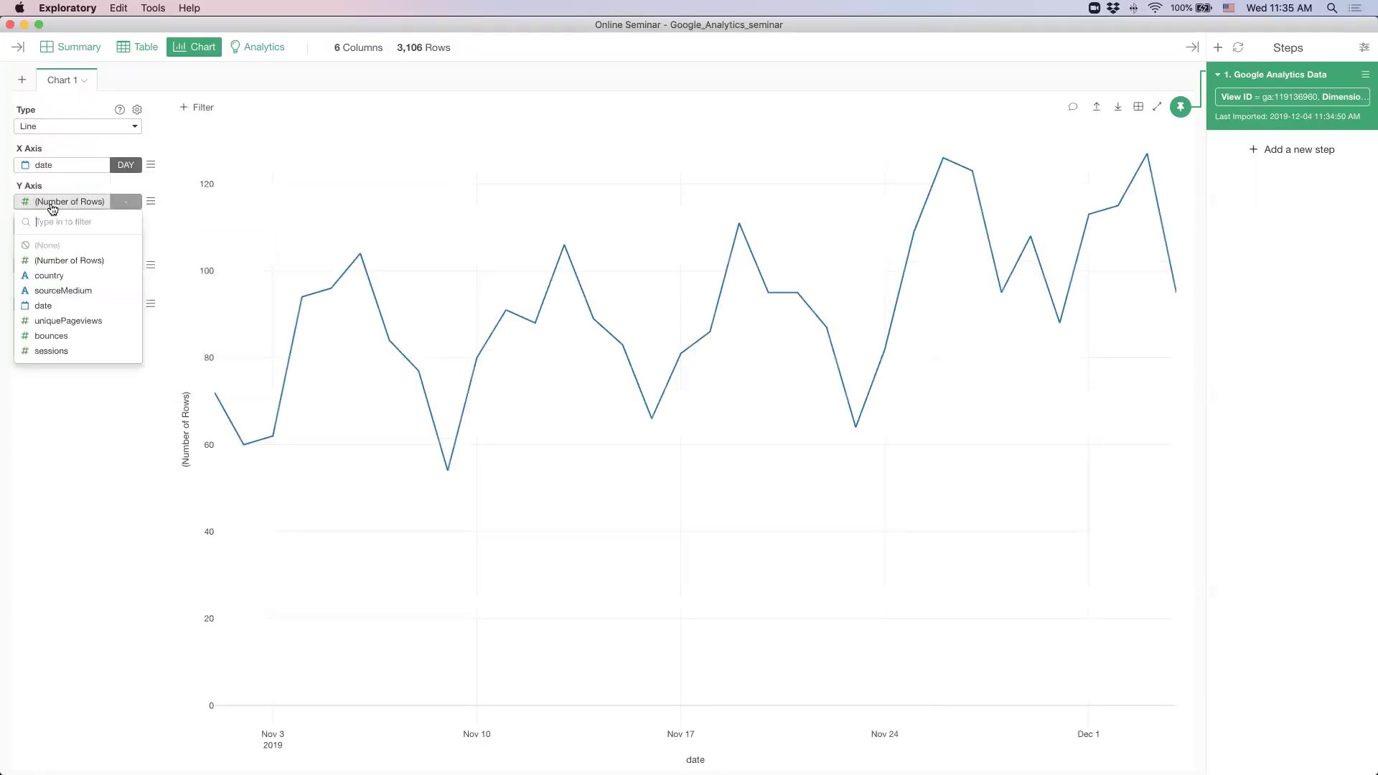
pyautogui.click(72, 321)
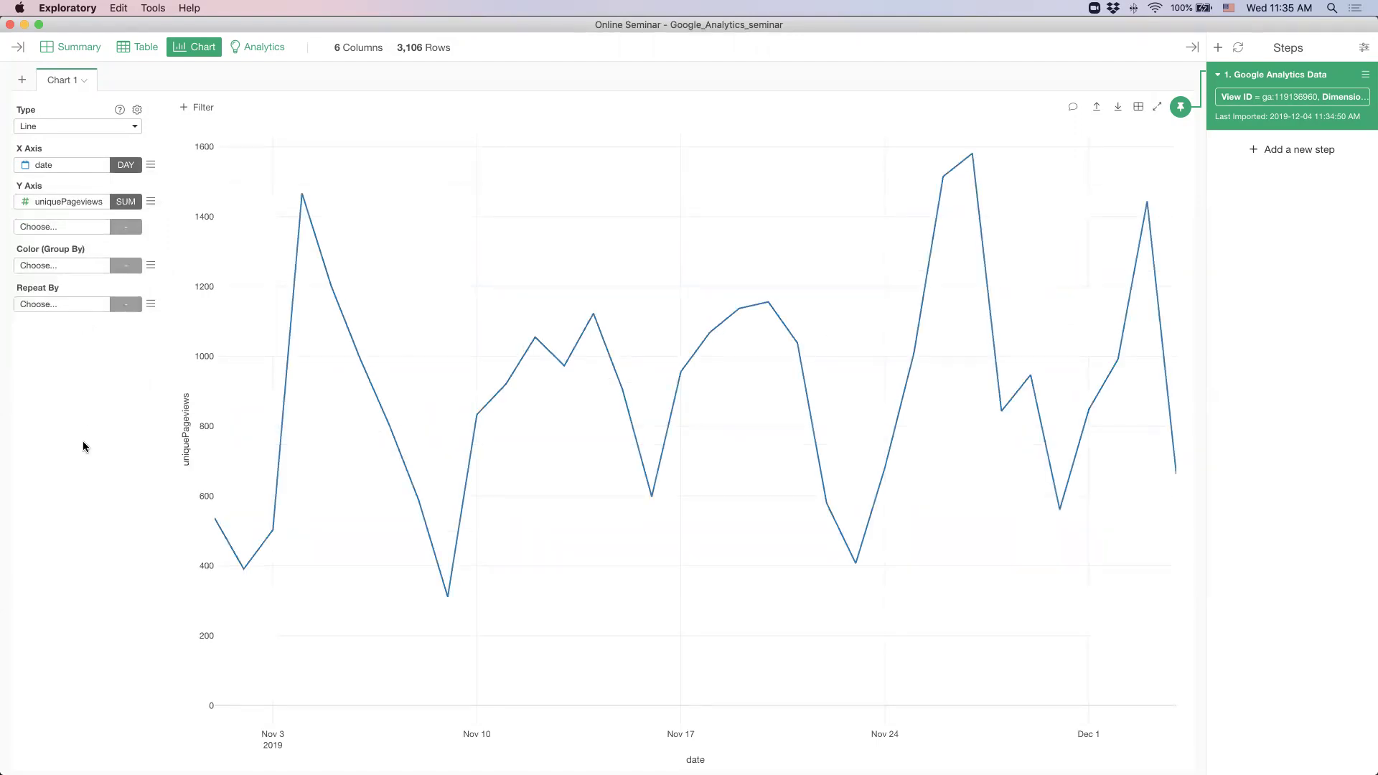
pyautogui.click(66, 271)
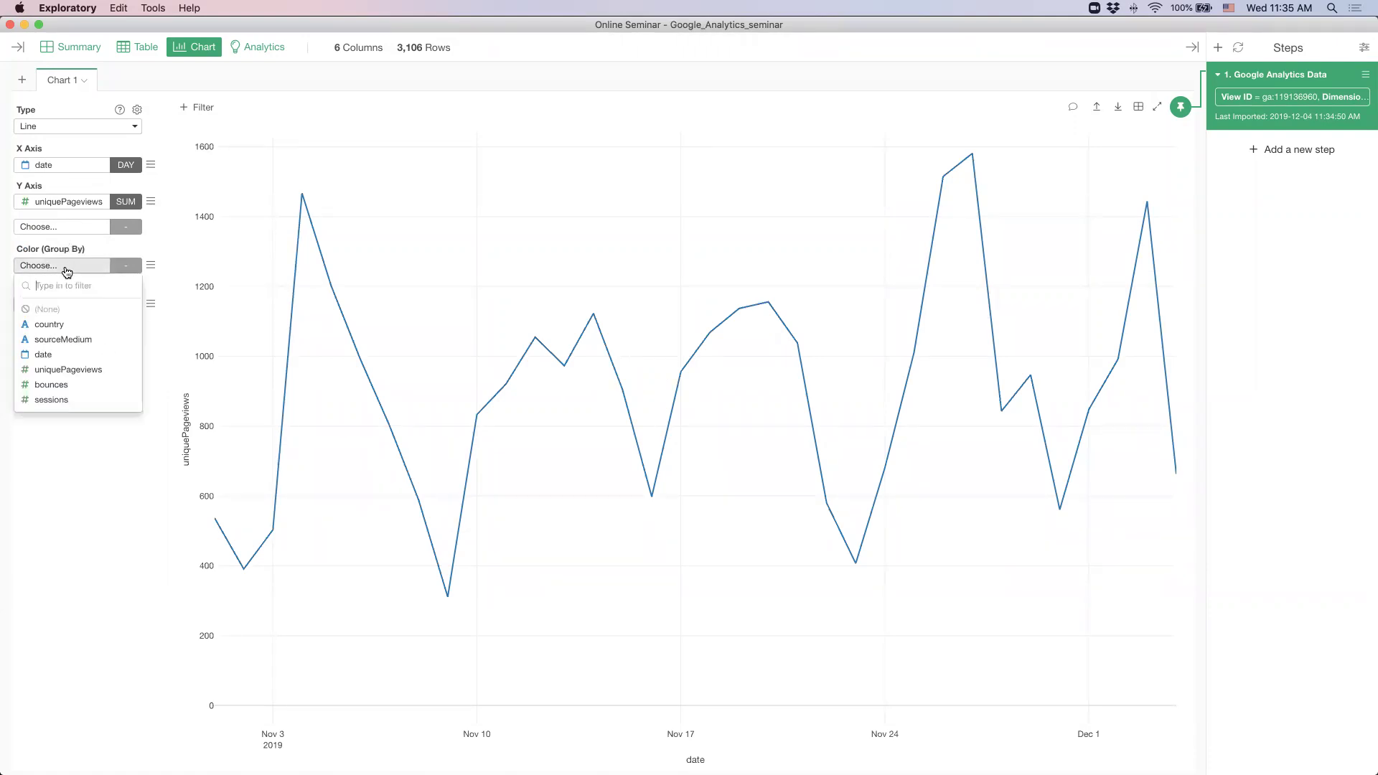
pyautogui.click(74, 330)
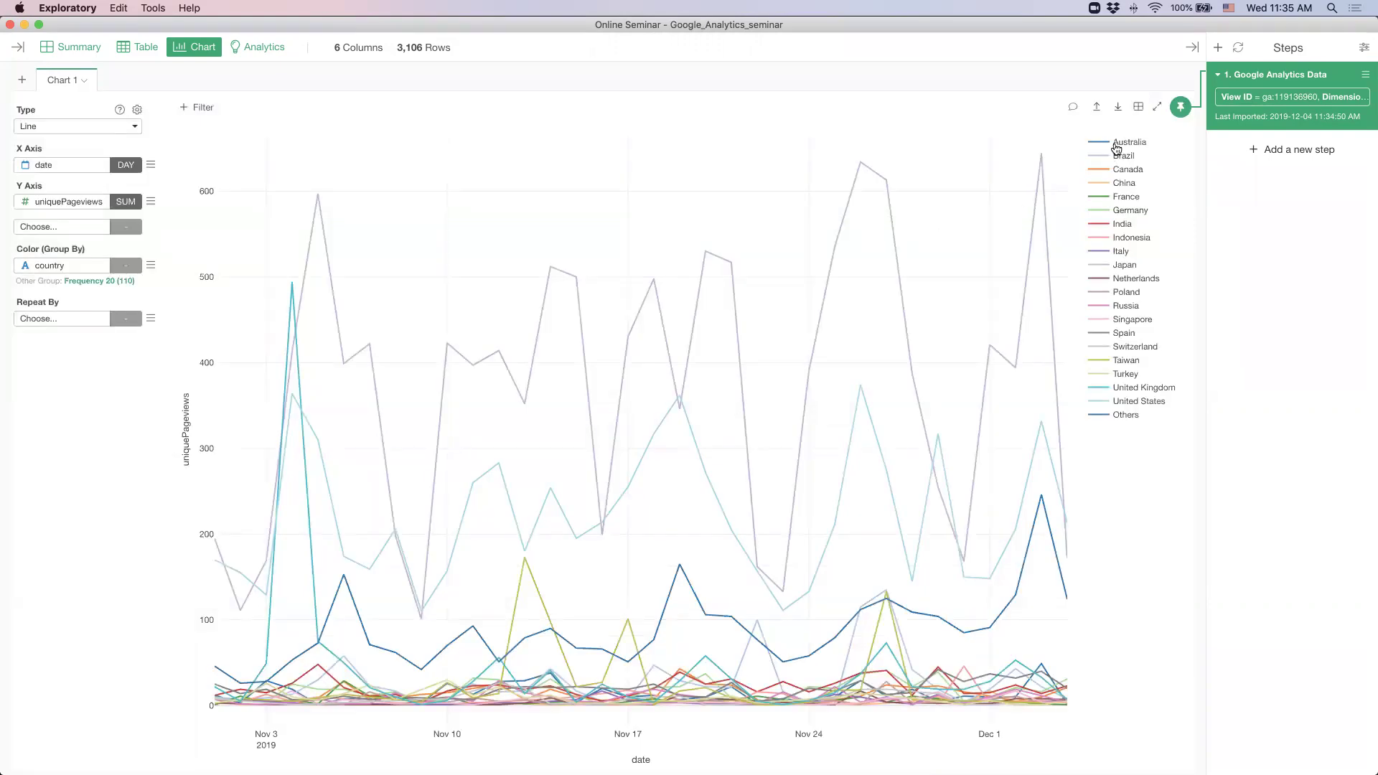
pyautogui.click(72, 51)
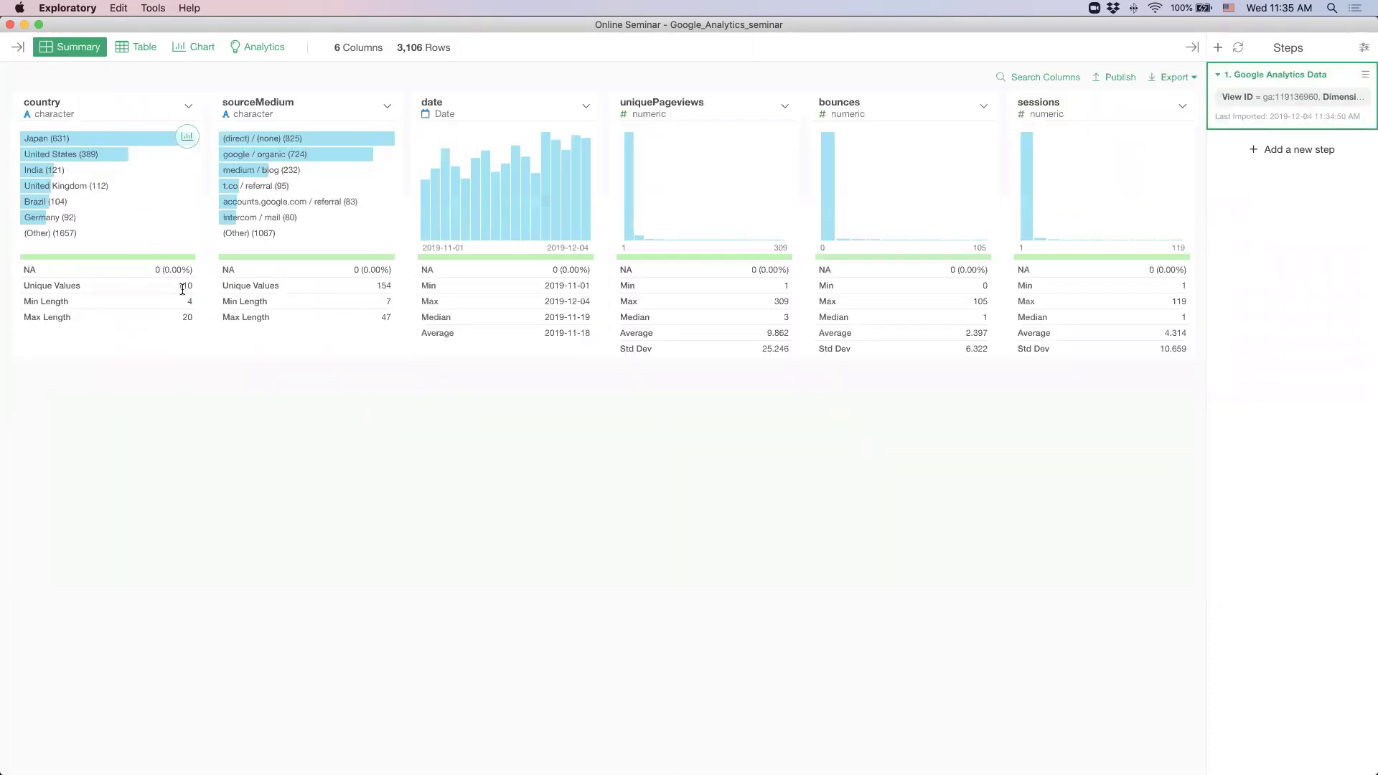
pyautogui.click(194, 47)
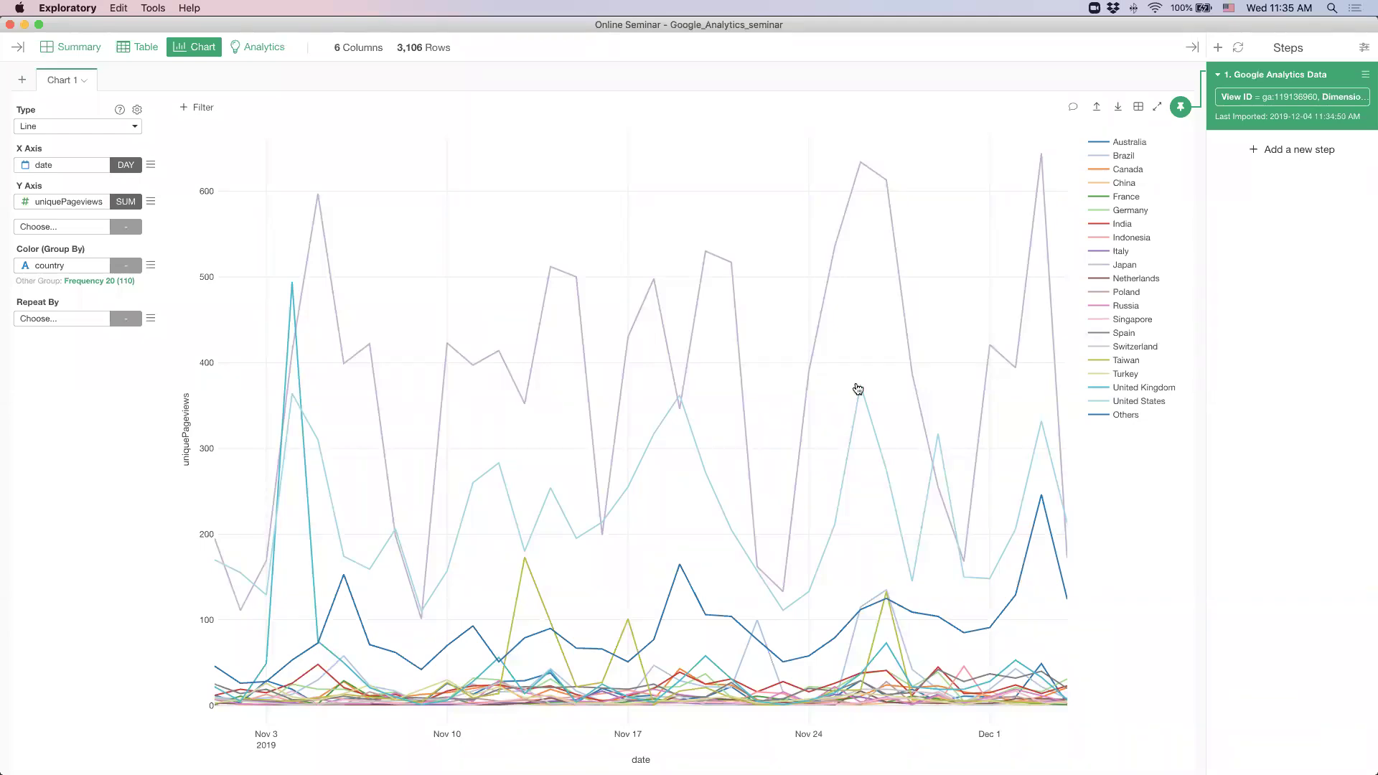
# Step: Set the country color's 'Others' grouping to Manually Select to Keep and add Japan as a kept value
pyautogui.click(92, 287)
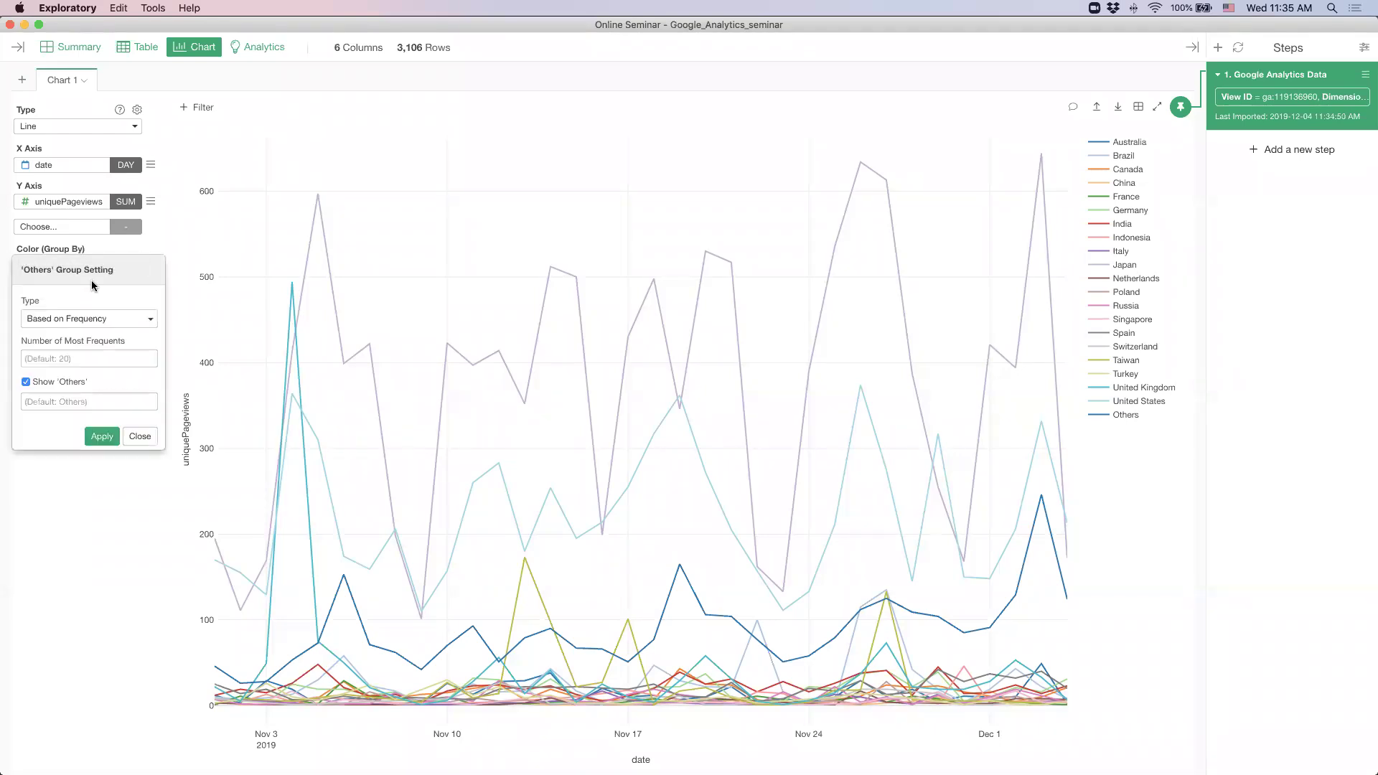
pyautogui.click(90, 323)
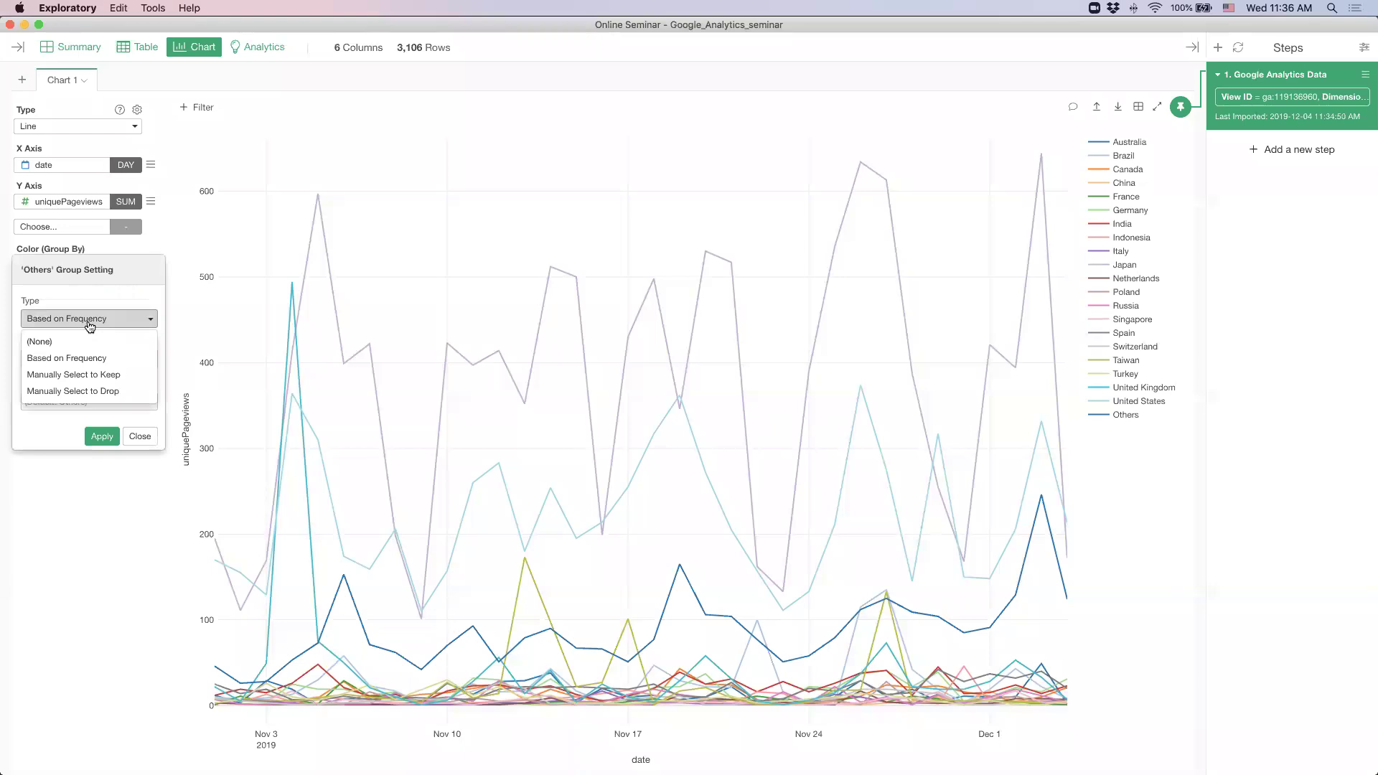
pyautogui.click(97, 374)
pyautogui.click(74, 362)
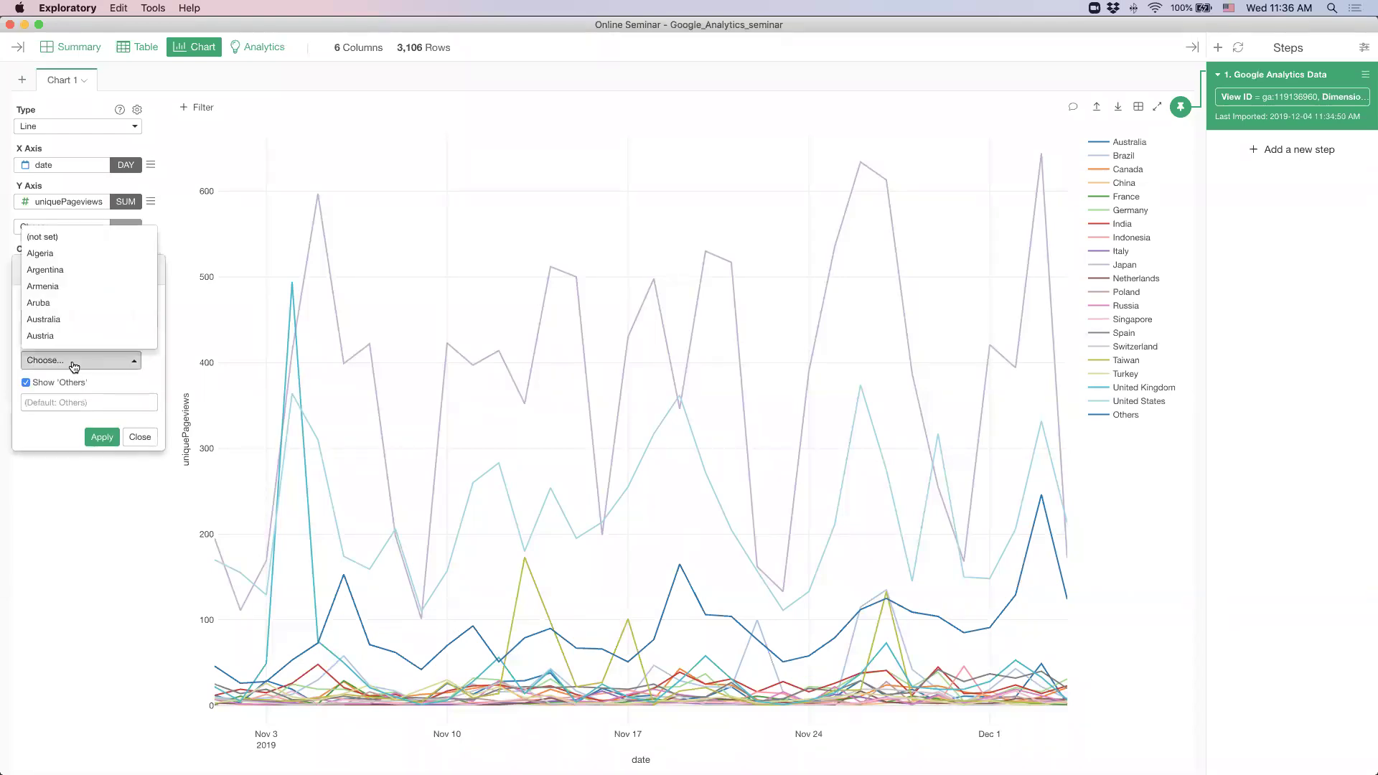
pyautogui.scroll(-10, 85, 308)
pyautogui.scroll(-8, 86, 311)
pyautogui.scroll(-5, 87, 311)
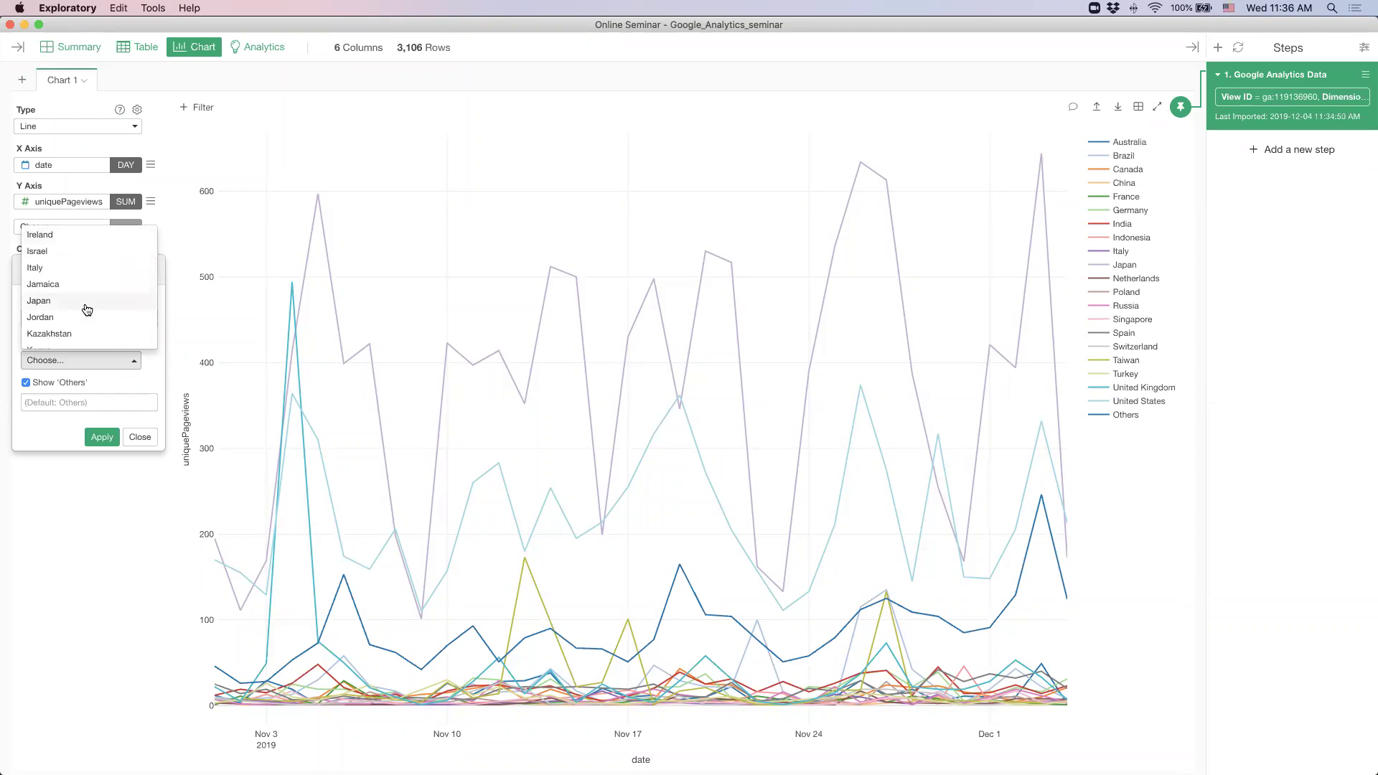
pyautogui.click(87, 309)
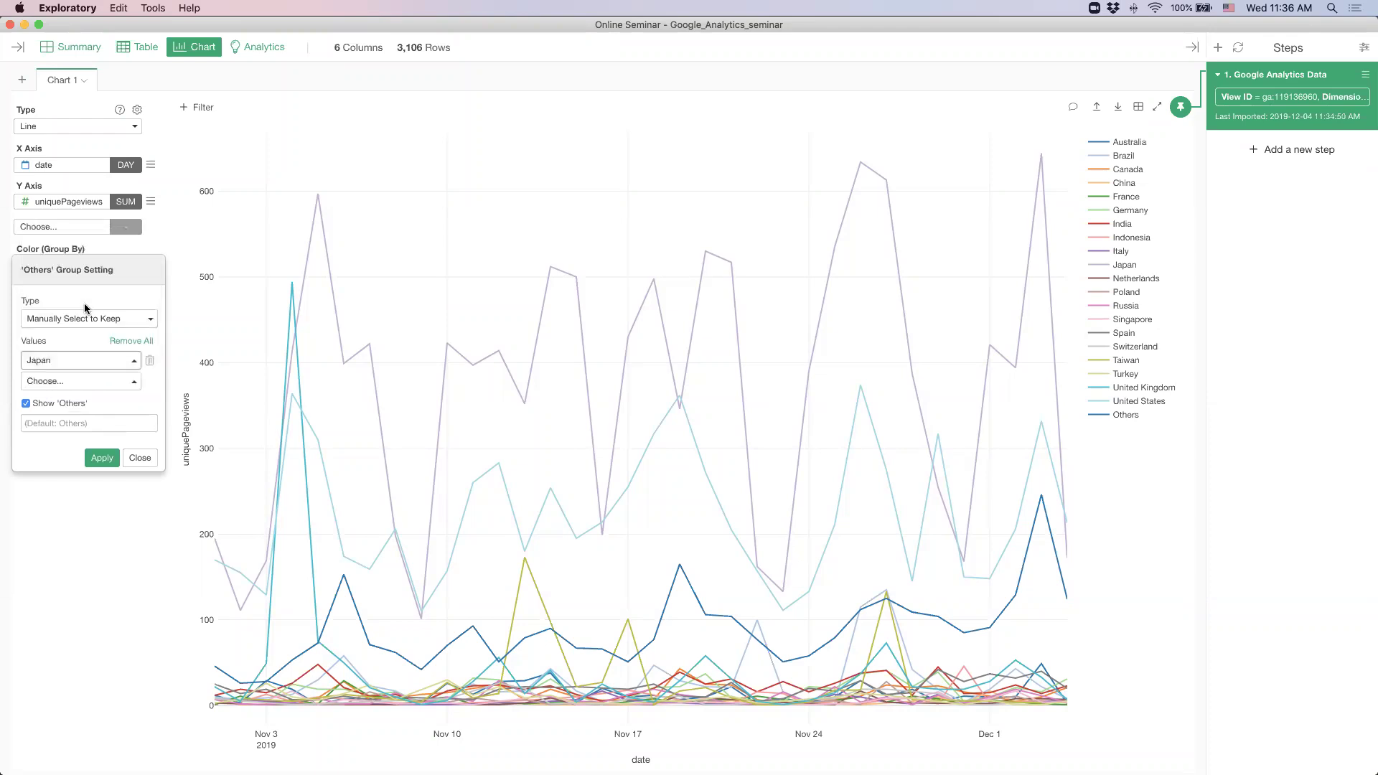
# Step: Add United States to the kept countries and apply the 'Others' group setting with Others shown
pyautogui.click(86, 383)
pyautogui.scroll(-15, 99, 329)
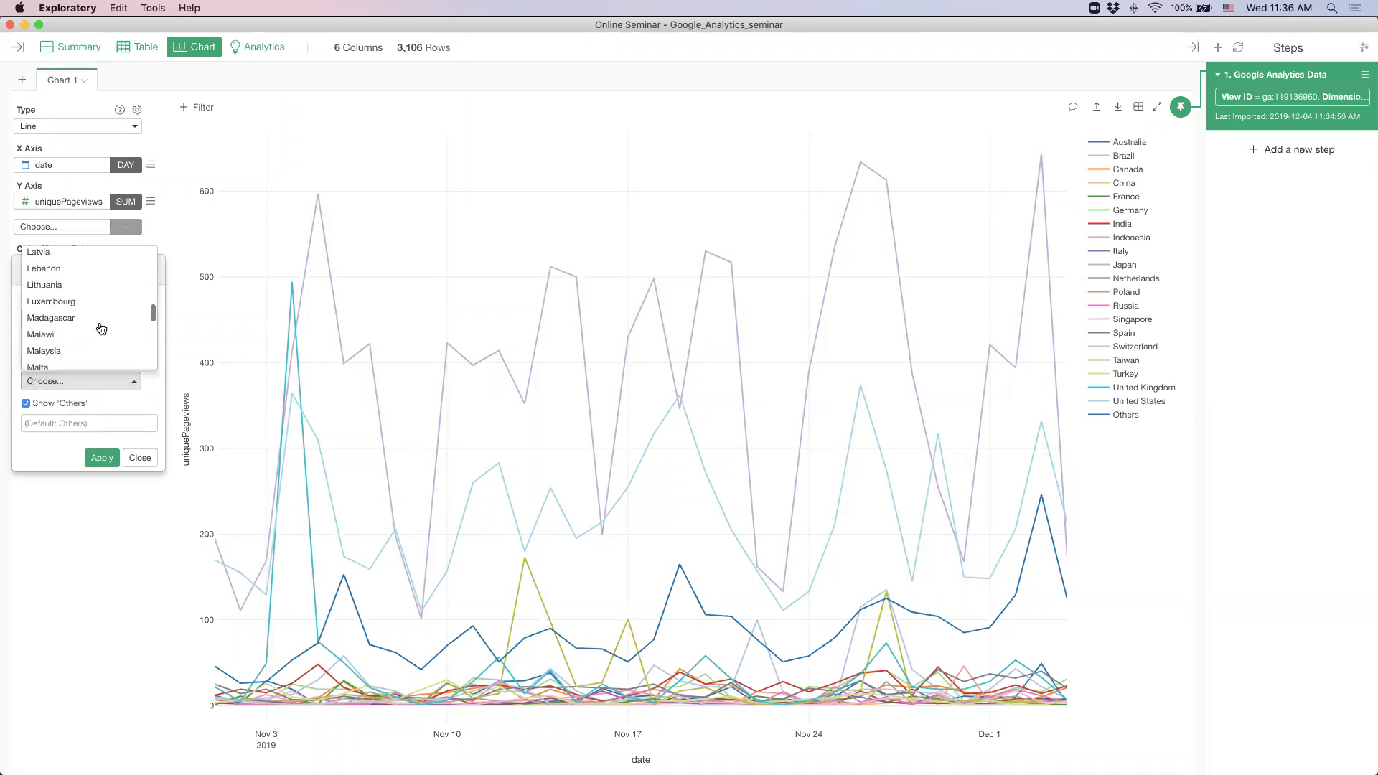
pyautogui.click(98, 308)
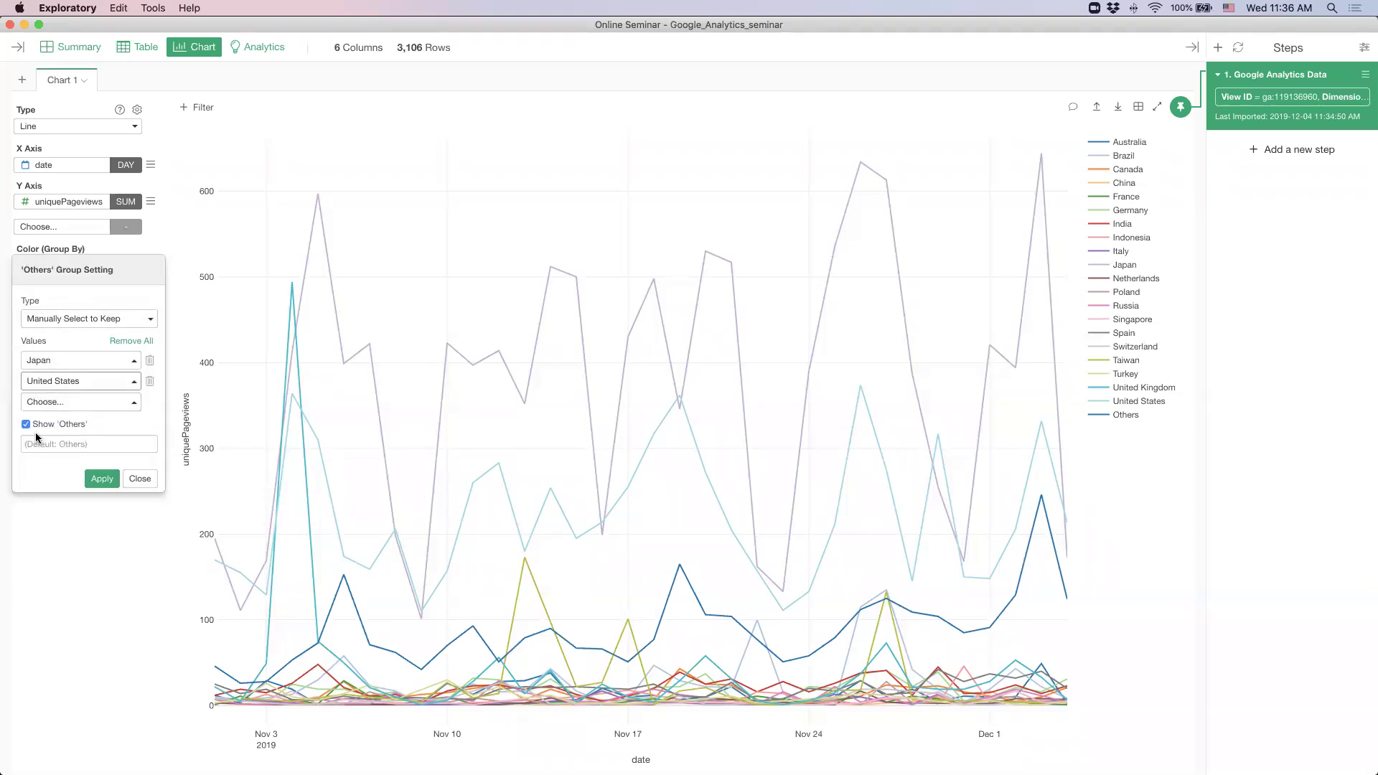
pyautogui.click(100, 479)
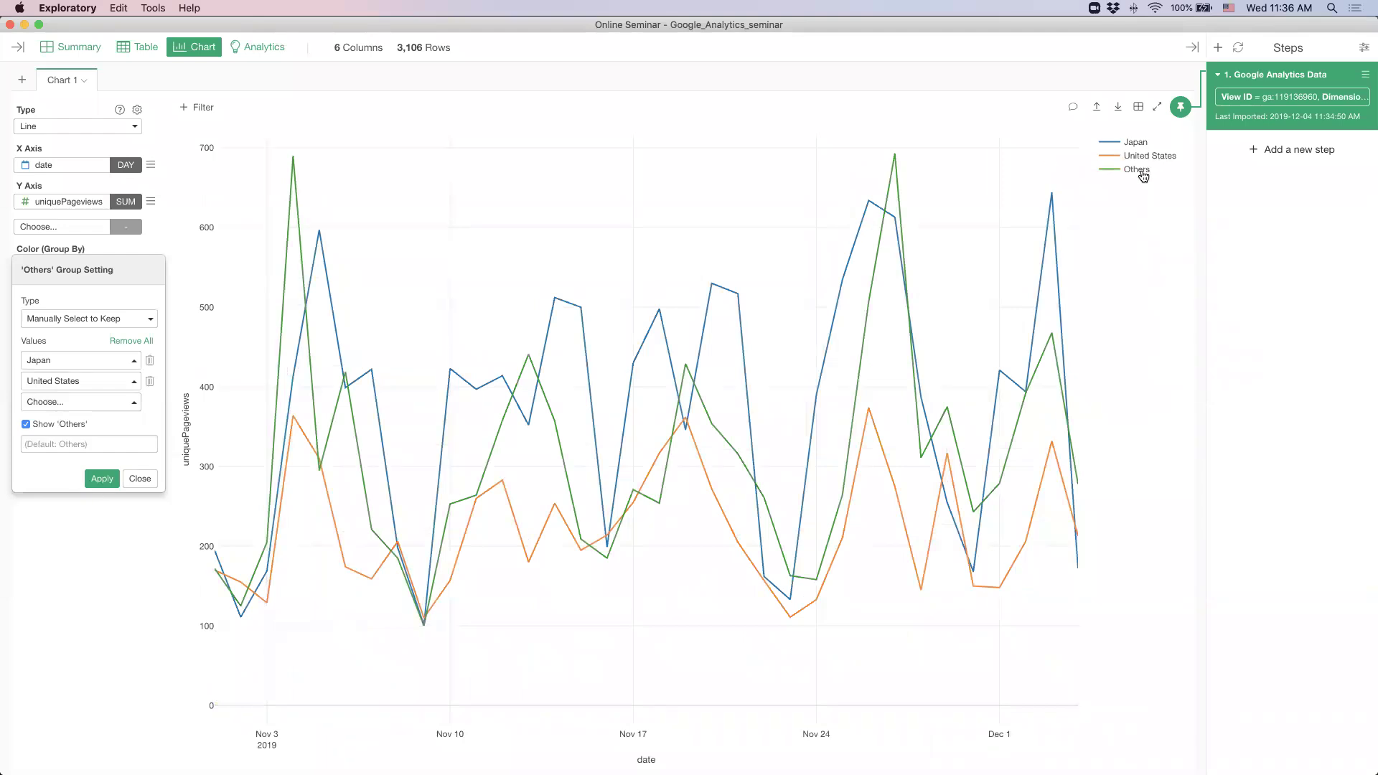
pyautogui.click(140, 479)
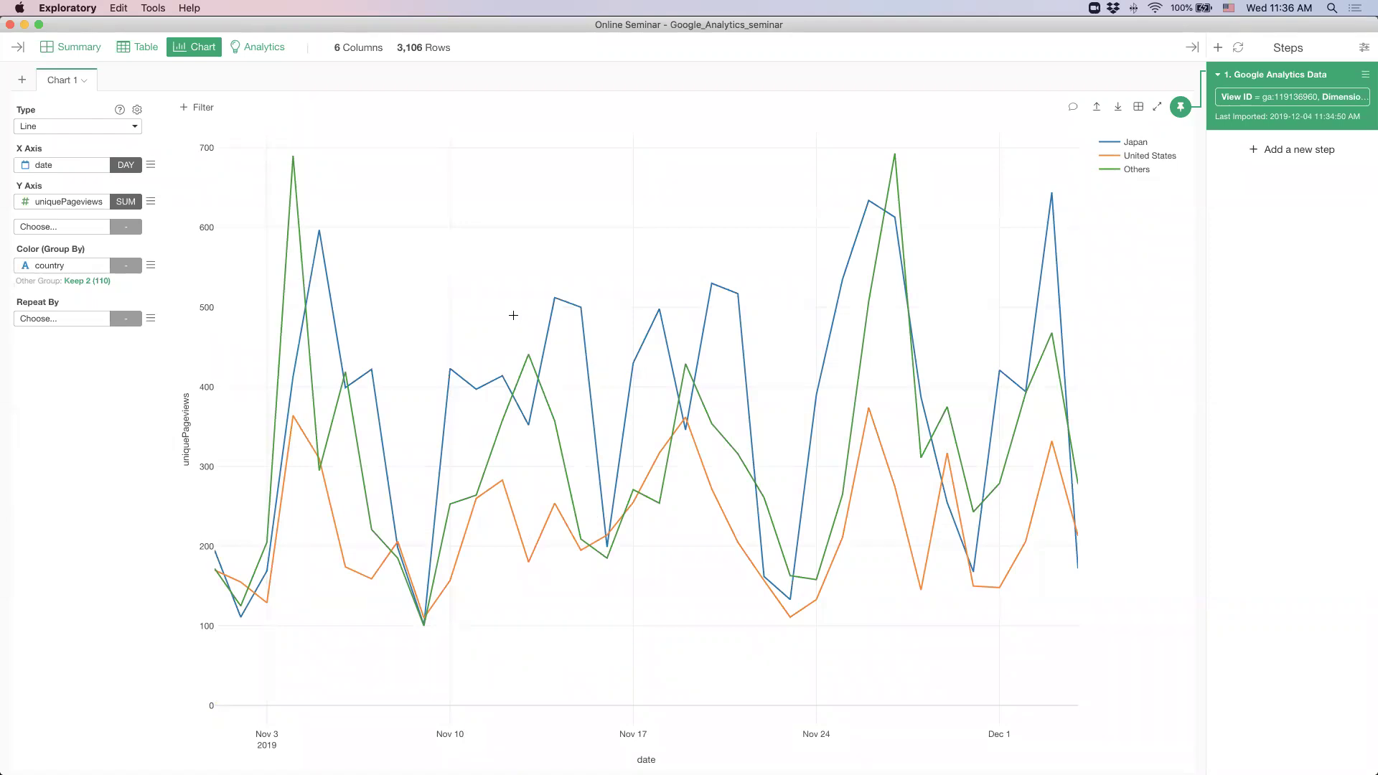
# Step: Open the HR_Employee_Attrition_4 data frame and collapse the data frame list
pyautogui.click(20, 48)
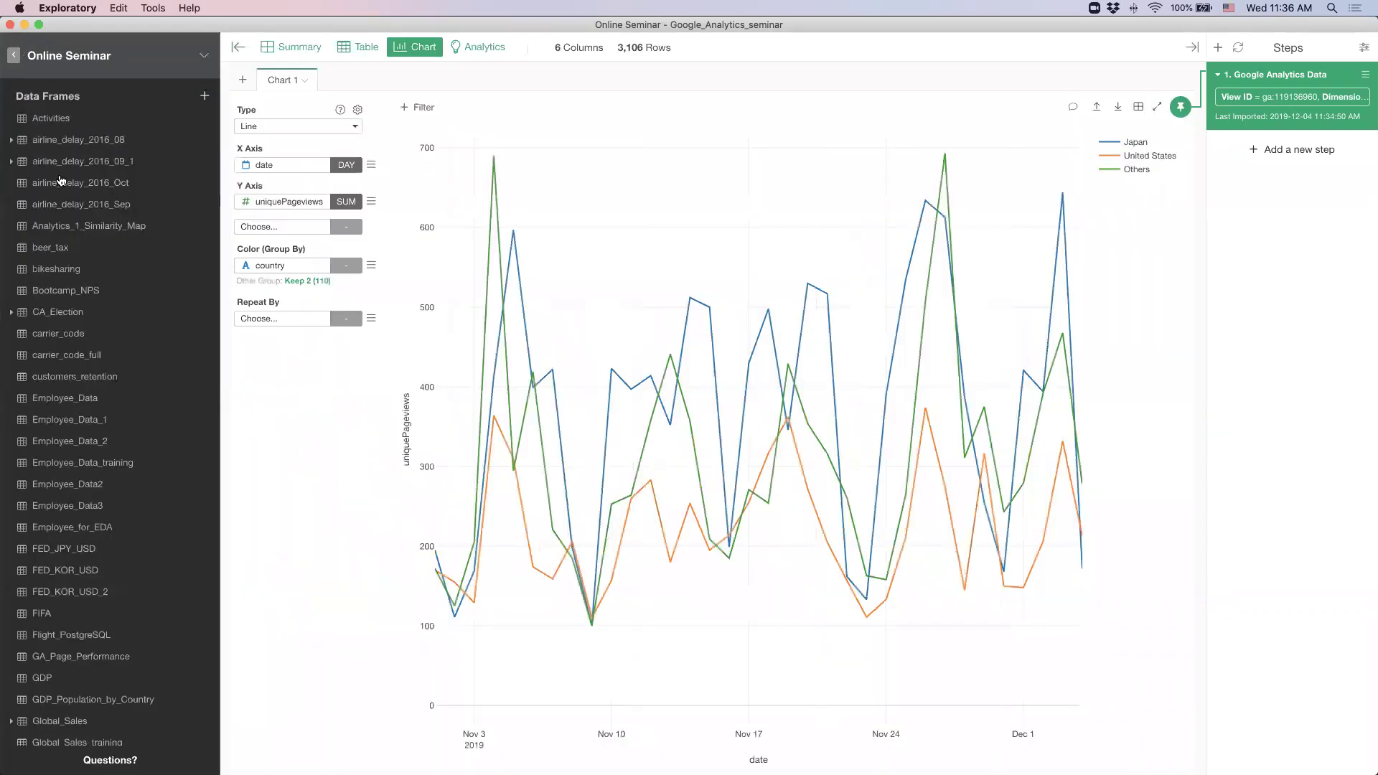
pyautogui.moveTo(106, 419)
pyautogui.scroll(-5, 106, 419)
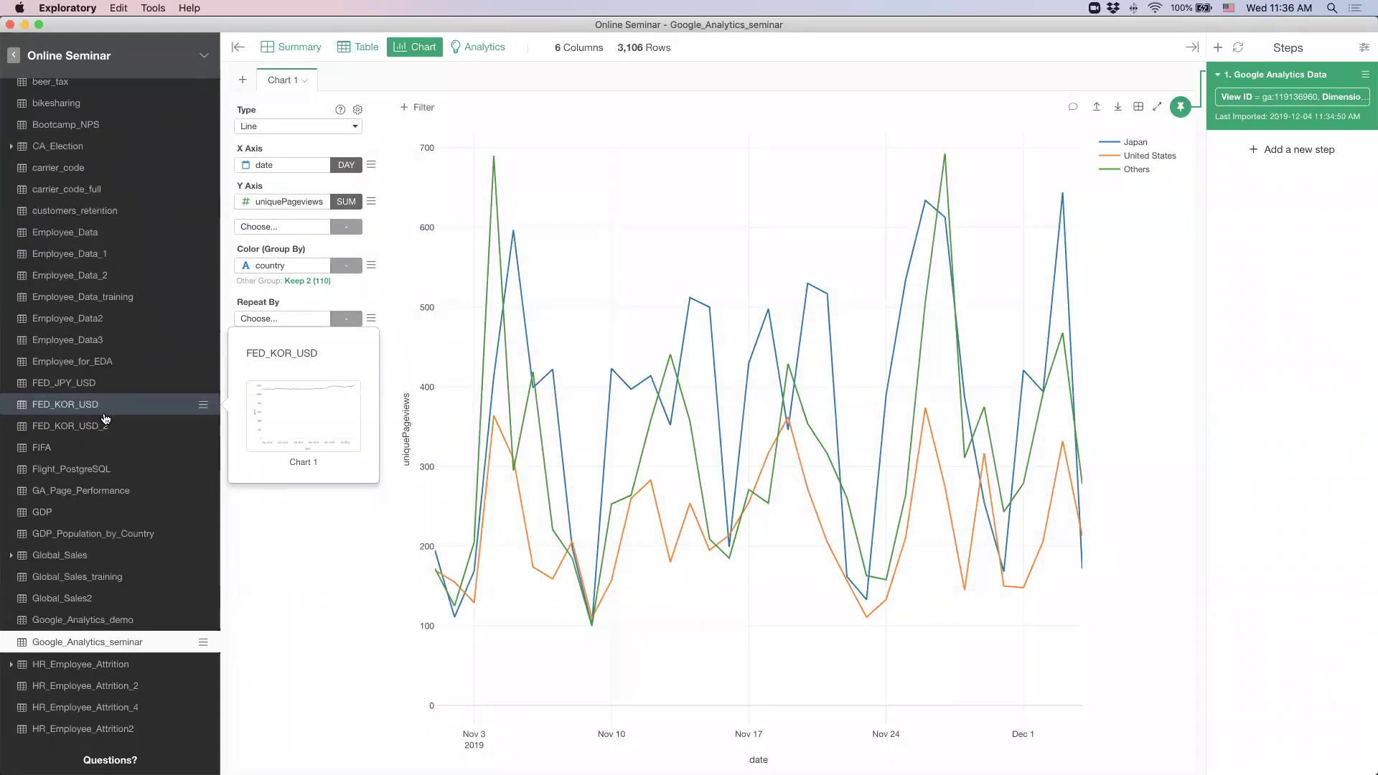
pyautogui.scroll(-12, 106, 419)
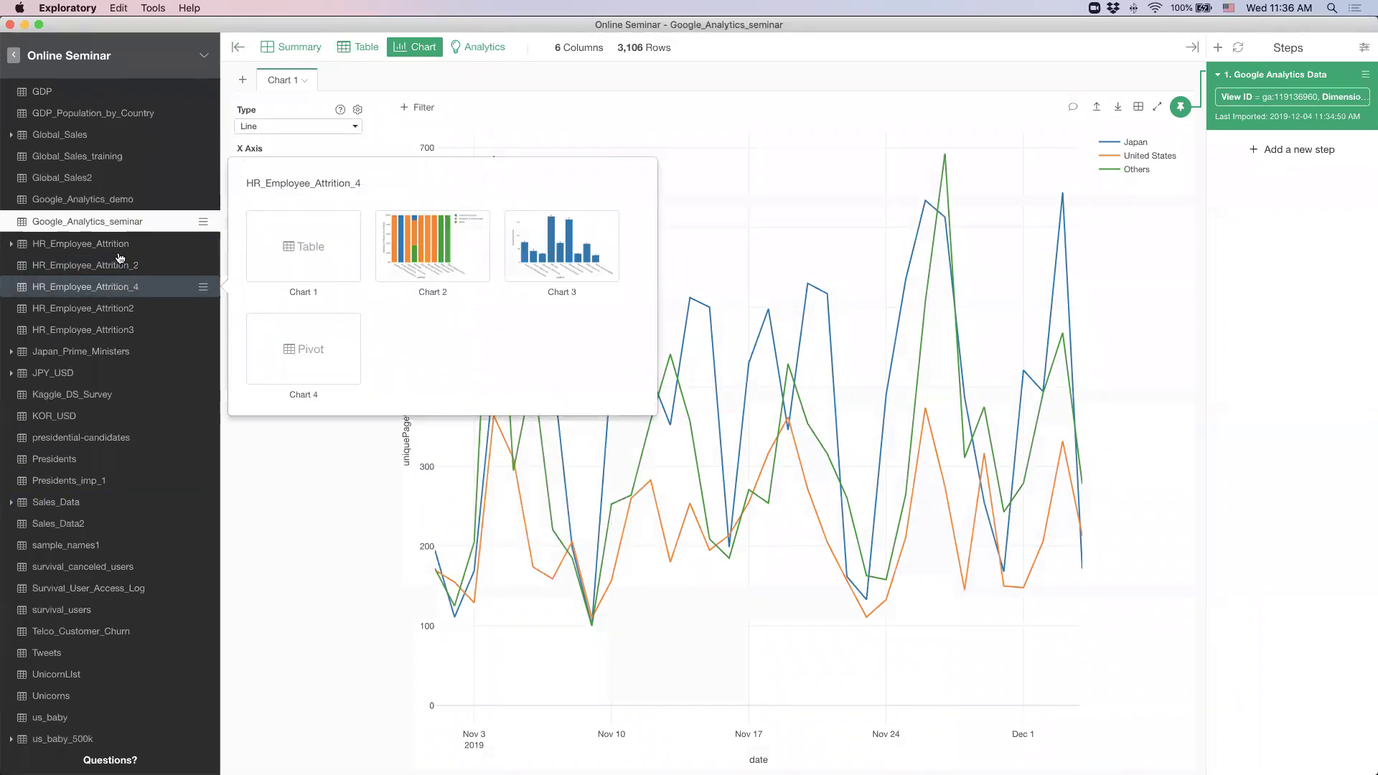
pyautogui.click(122, 287)
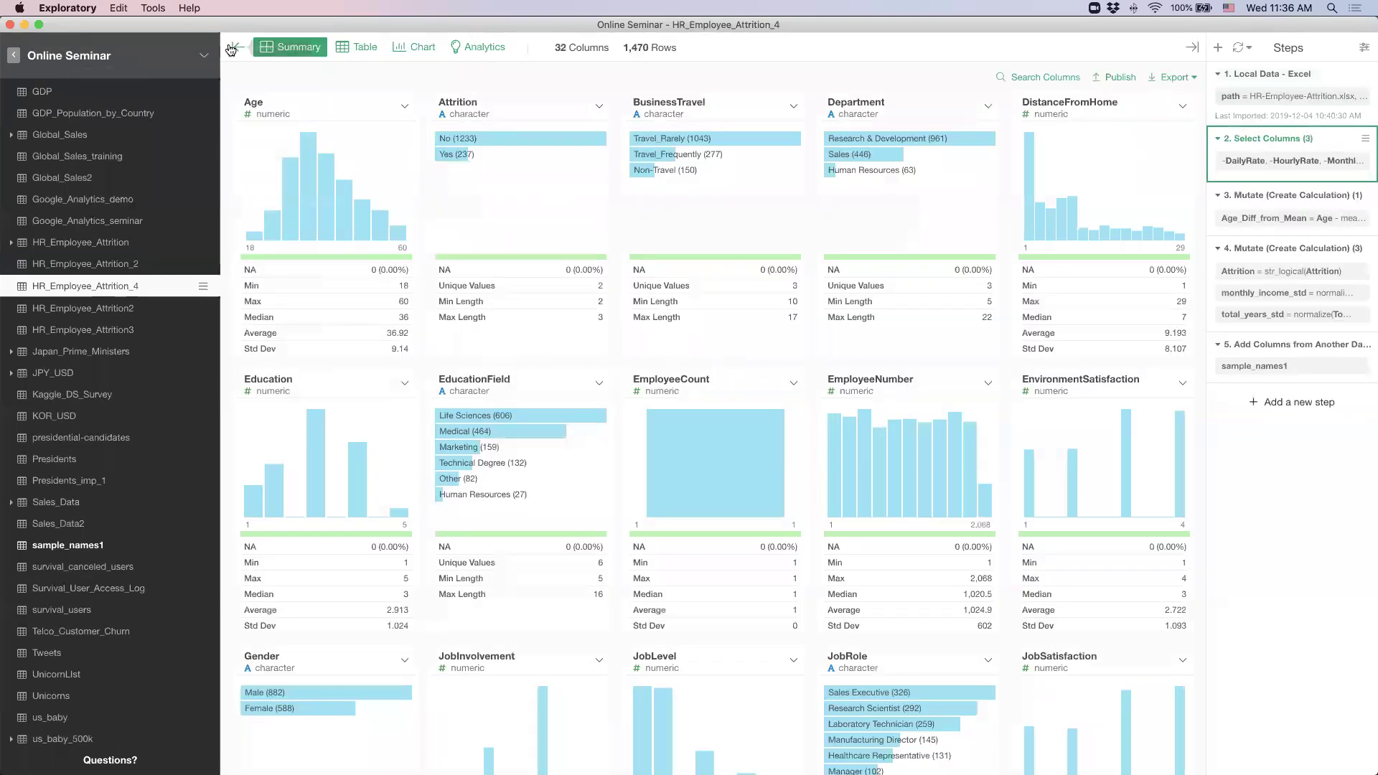
pyautogui.click(230, 49)
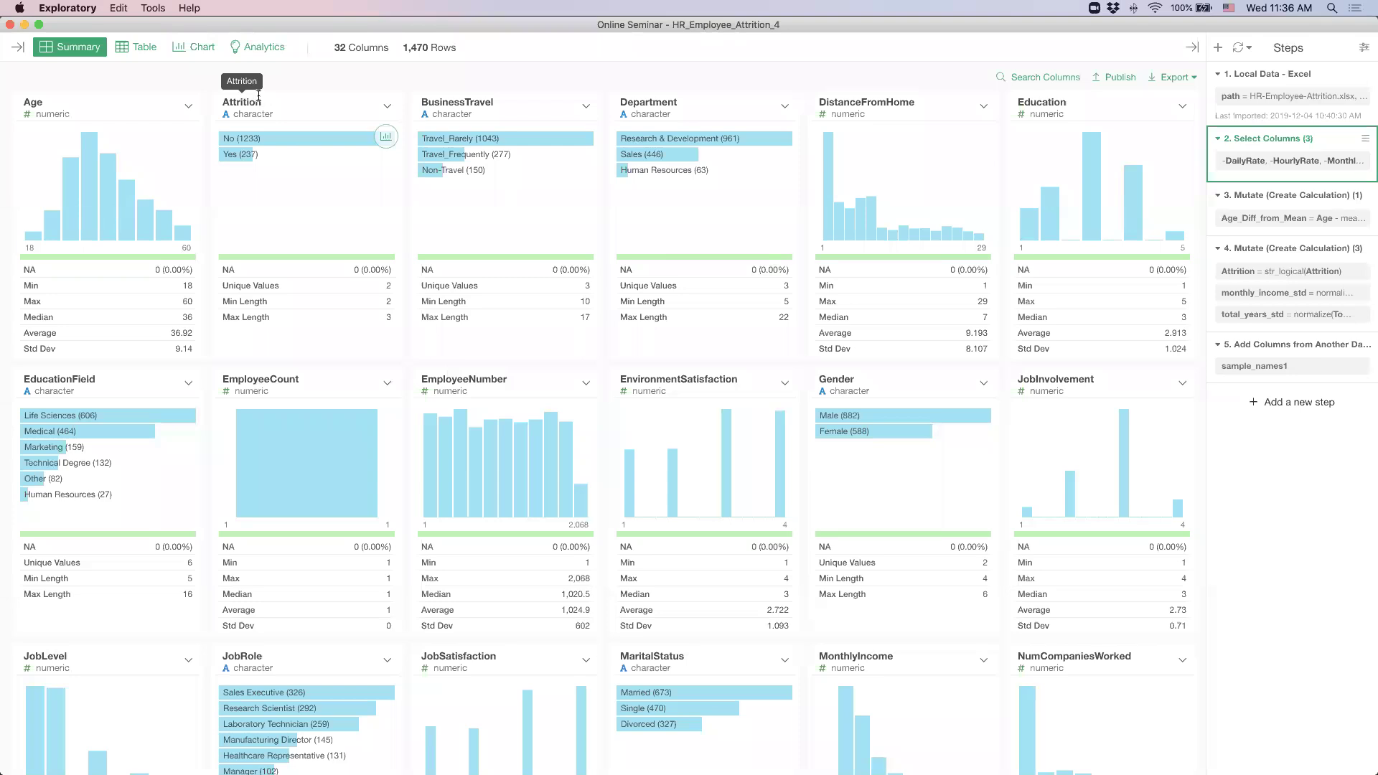
# Step: Change Chart 4 to an Error Bar chart with JobRole on the X axis
pyautogui.click(204, 57)
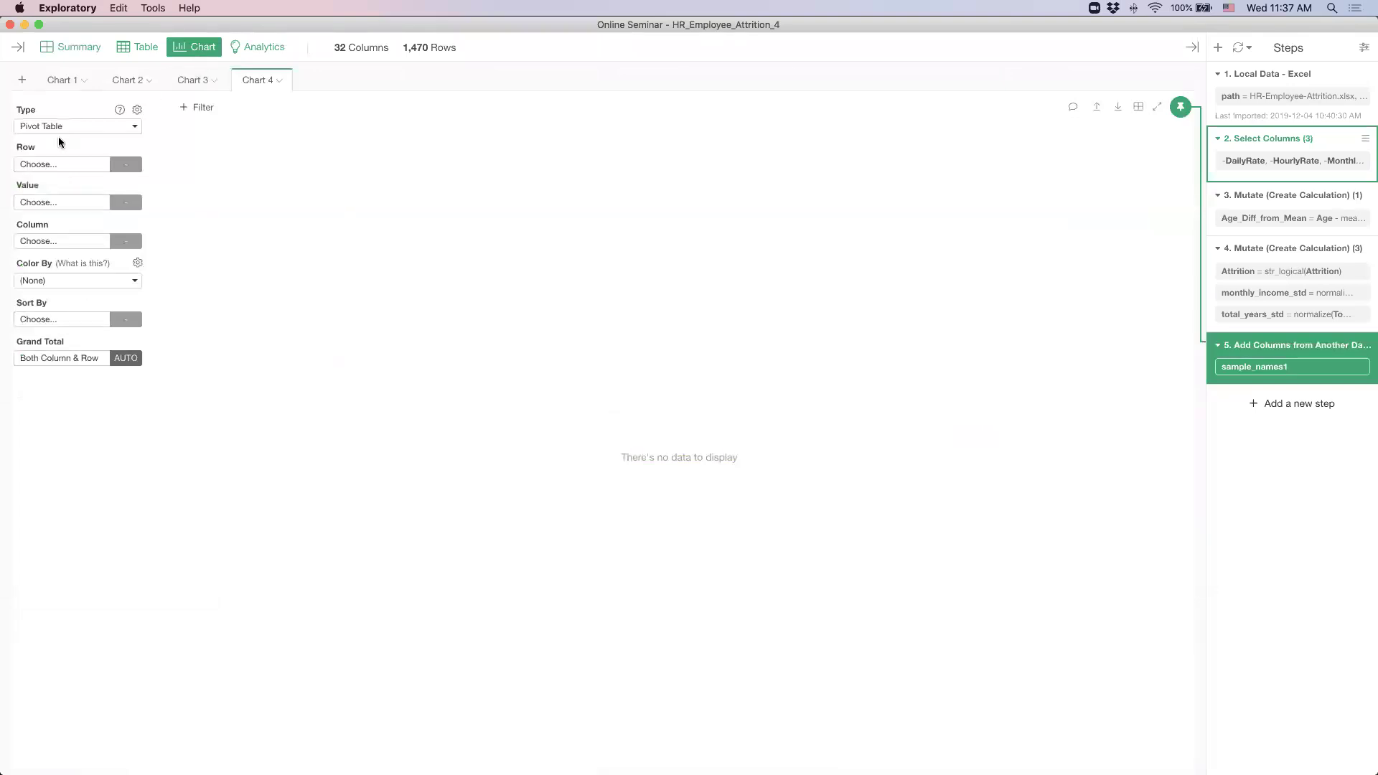
pyautogui.click(59, 132)
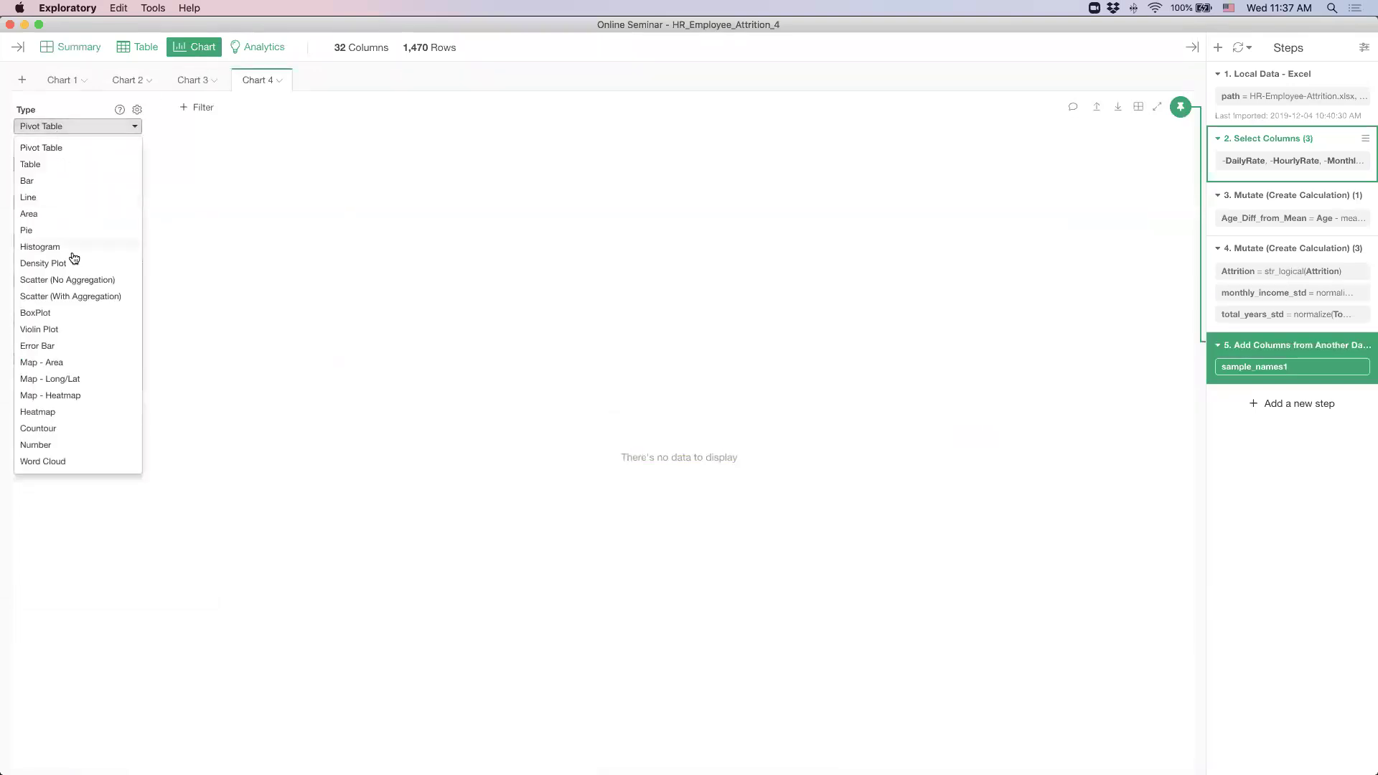
pyautogui.click(72, 347)
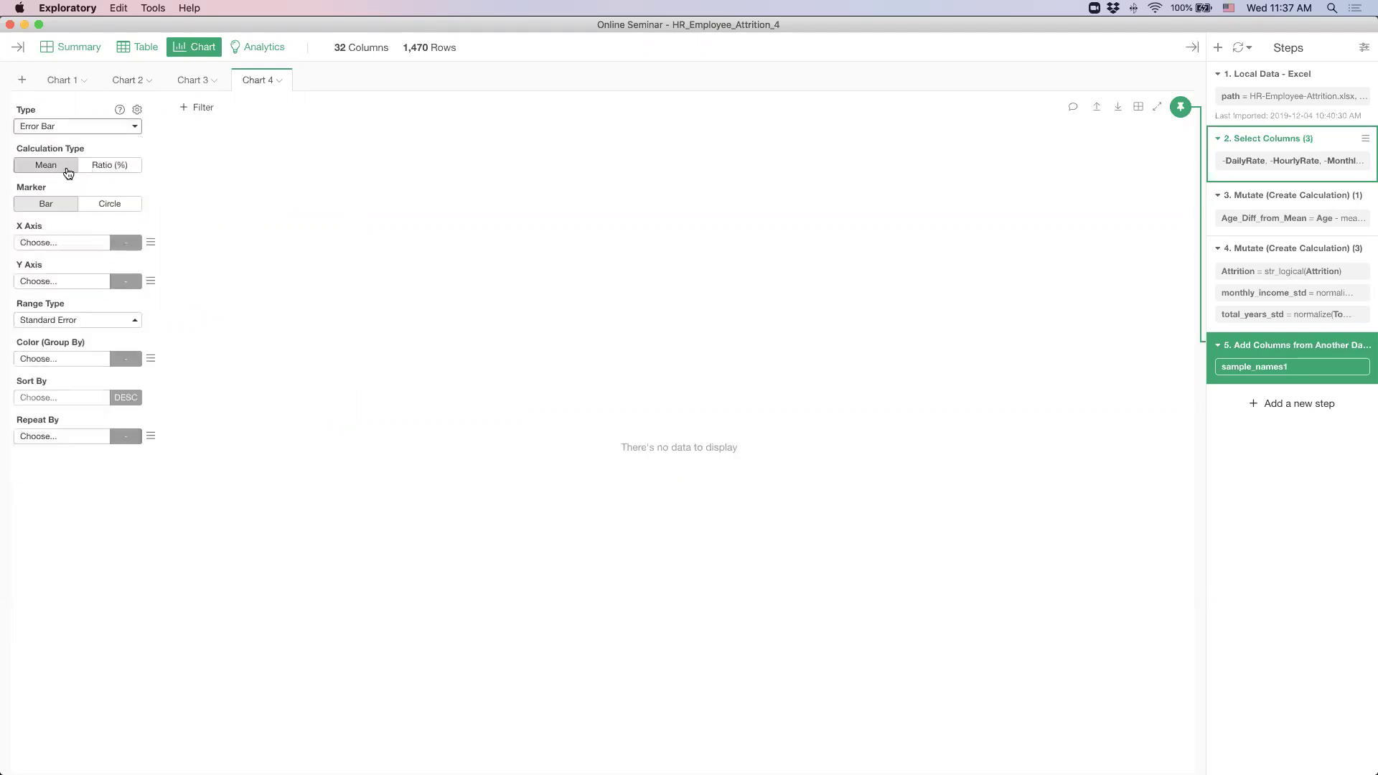
pyautogui.click(68, 244)
pyautogui.scroll(-4, 69, 417)
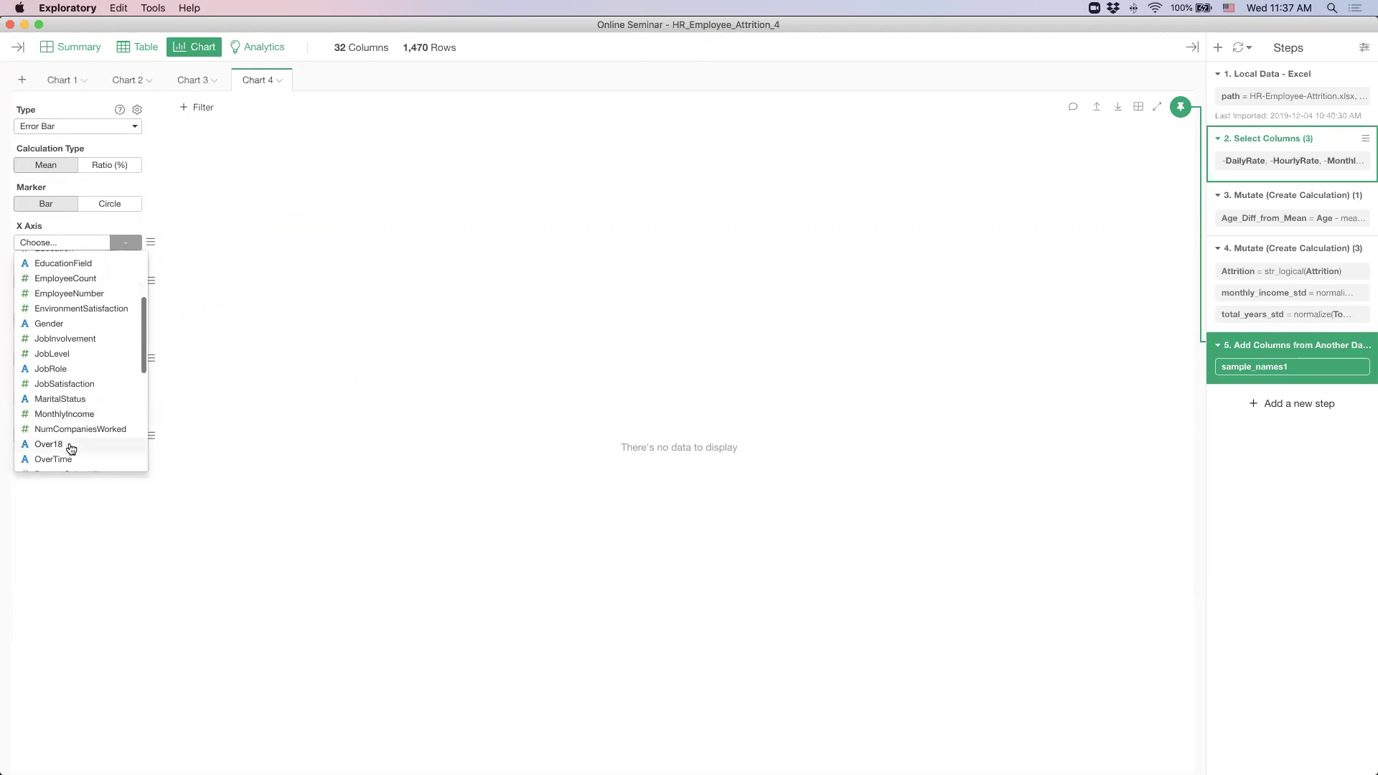
pyautogui.click(72, 370)
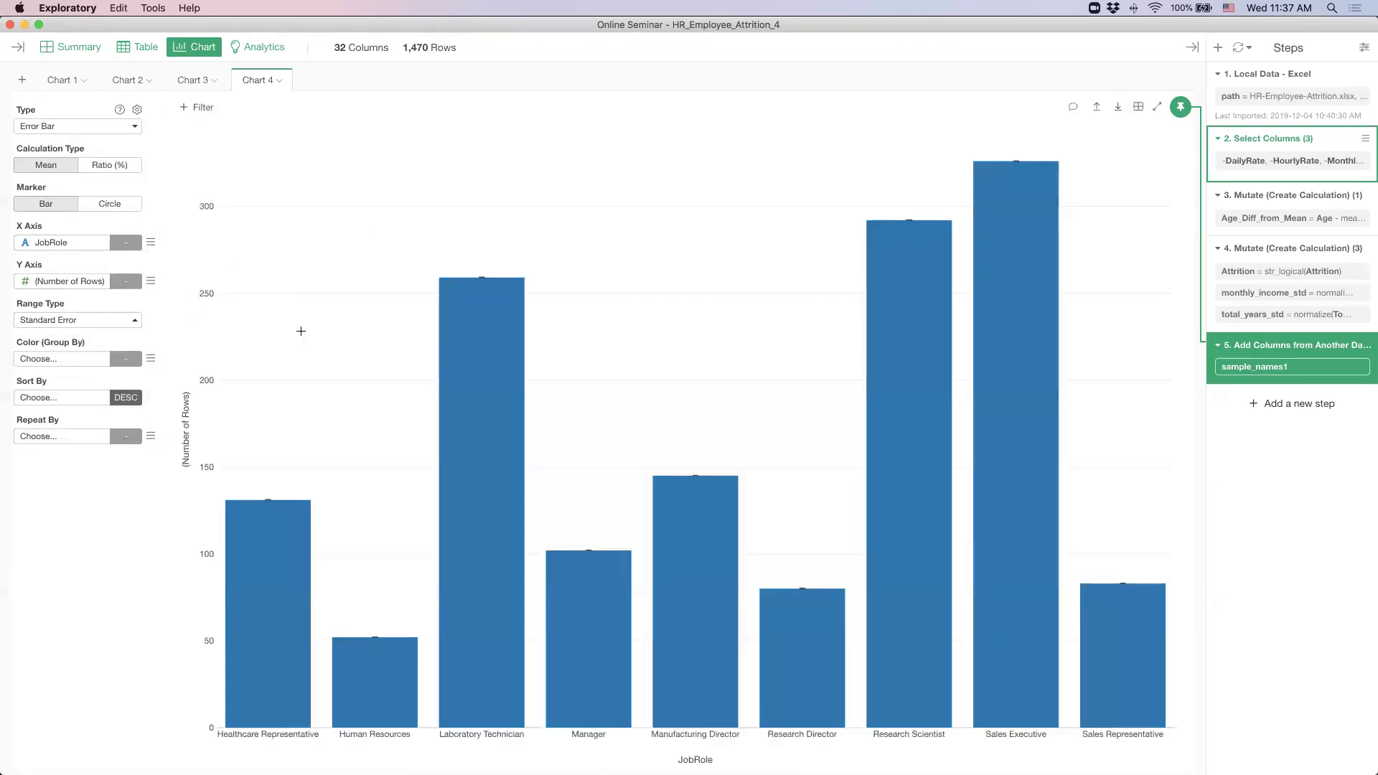
# Step: Assign MonthlyIncome to the Y axis and set the error bar range type to 95% Conf. Interval
pyautogui.click(66, 282)
pyautogui.scroll(-5, 85, 402)
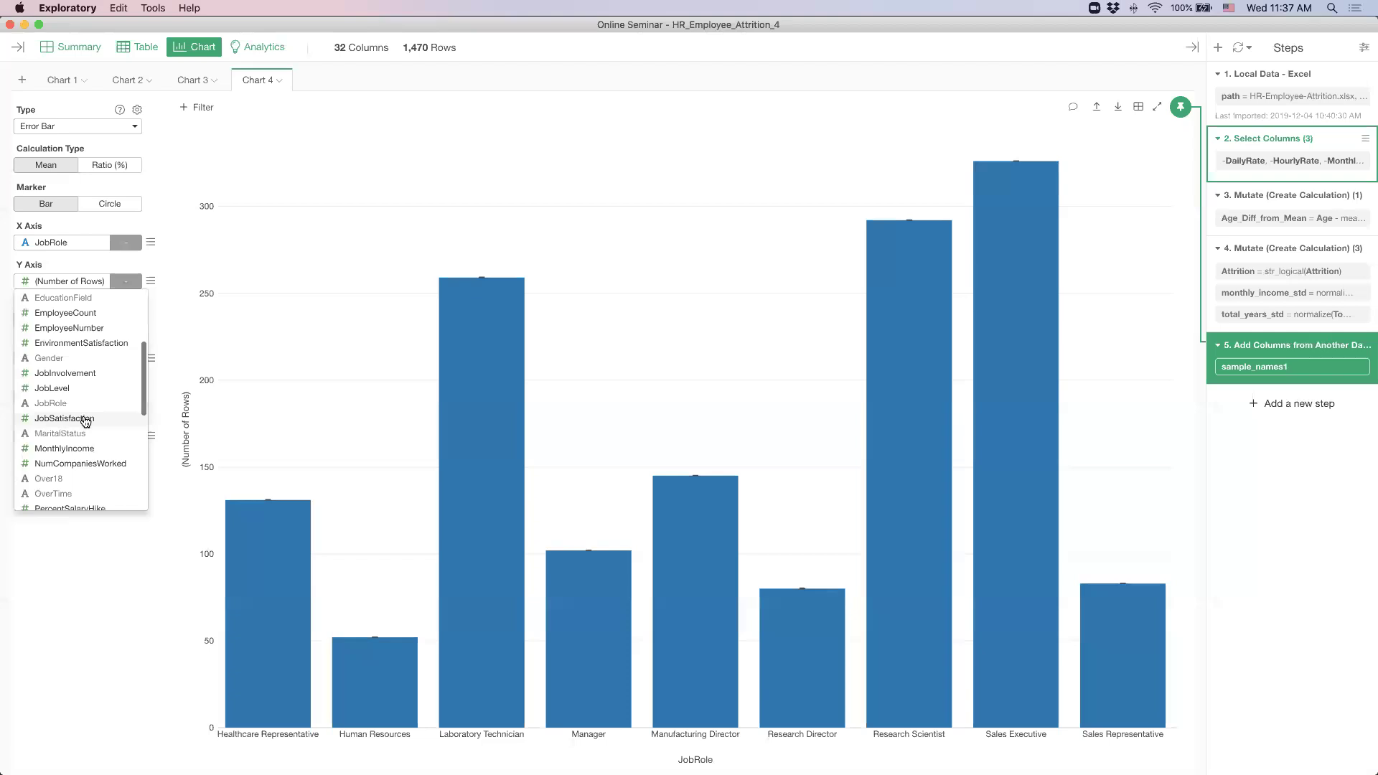
pyautogui.click(88, 449)
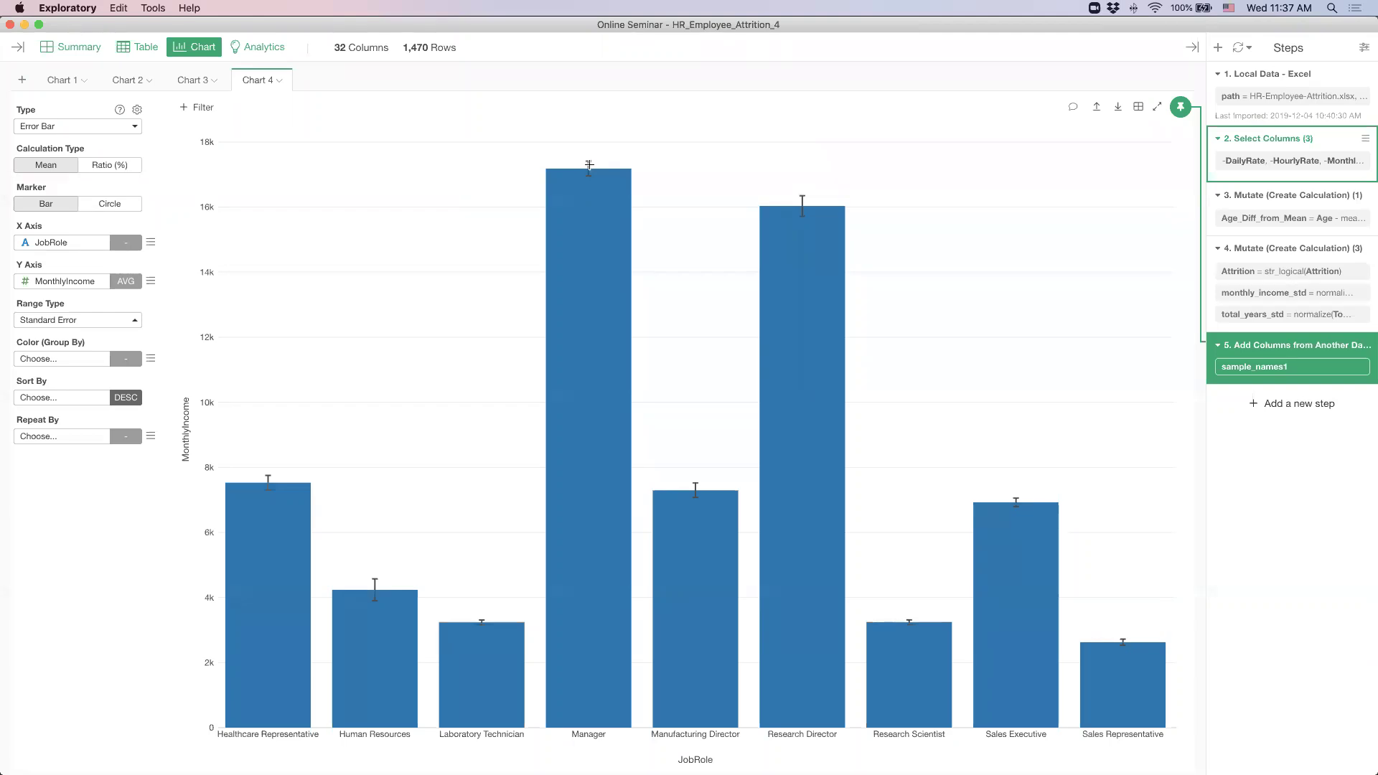
pyautogui.click(61, 329)
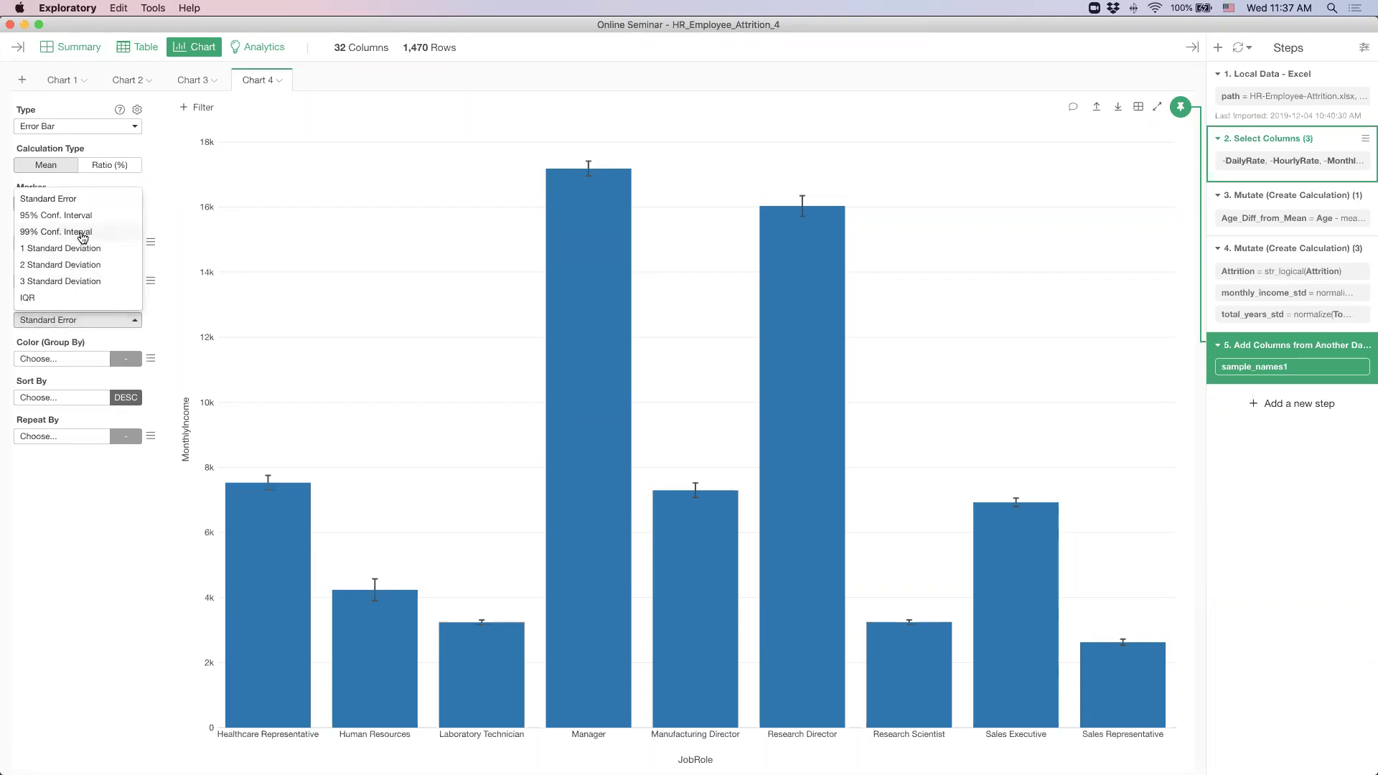
pyautogui.click(81, 217)
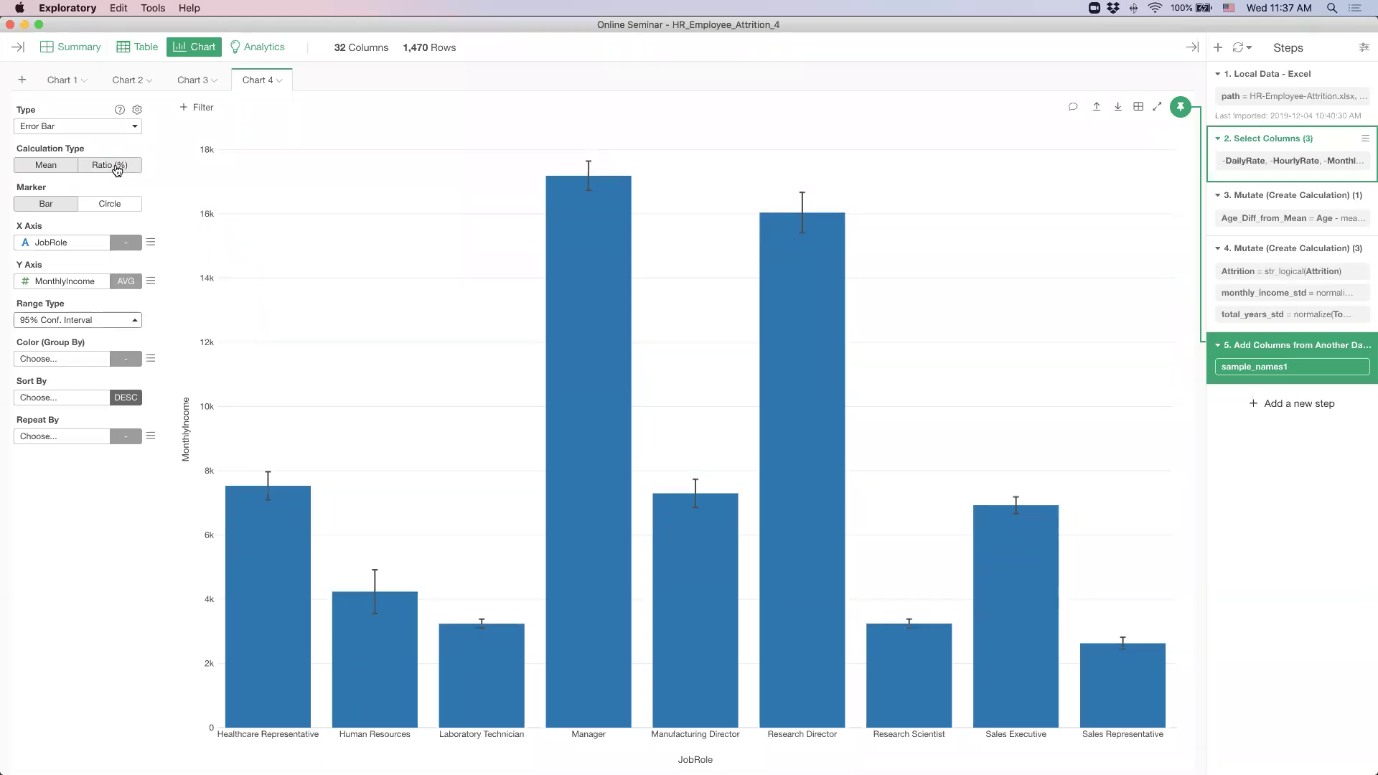
# Step: Show the error bars as Ratio (%) of Number of Rows with the Circle marker
pyautogui.click(117, 170)
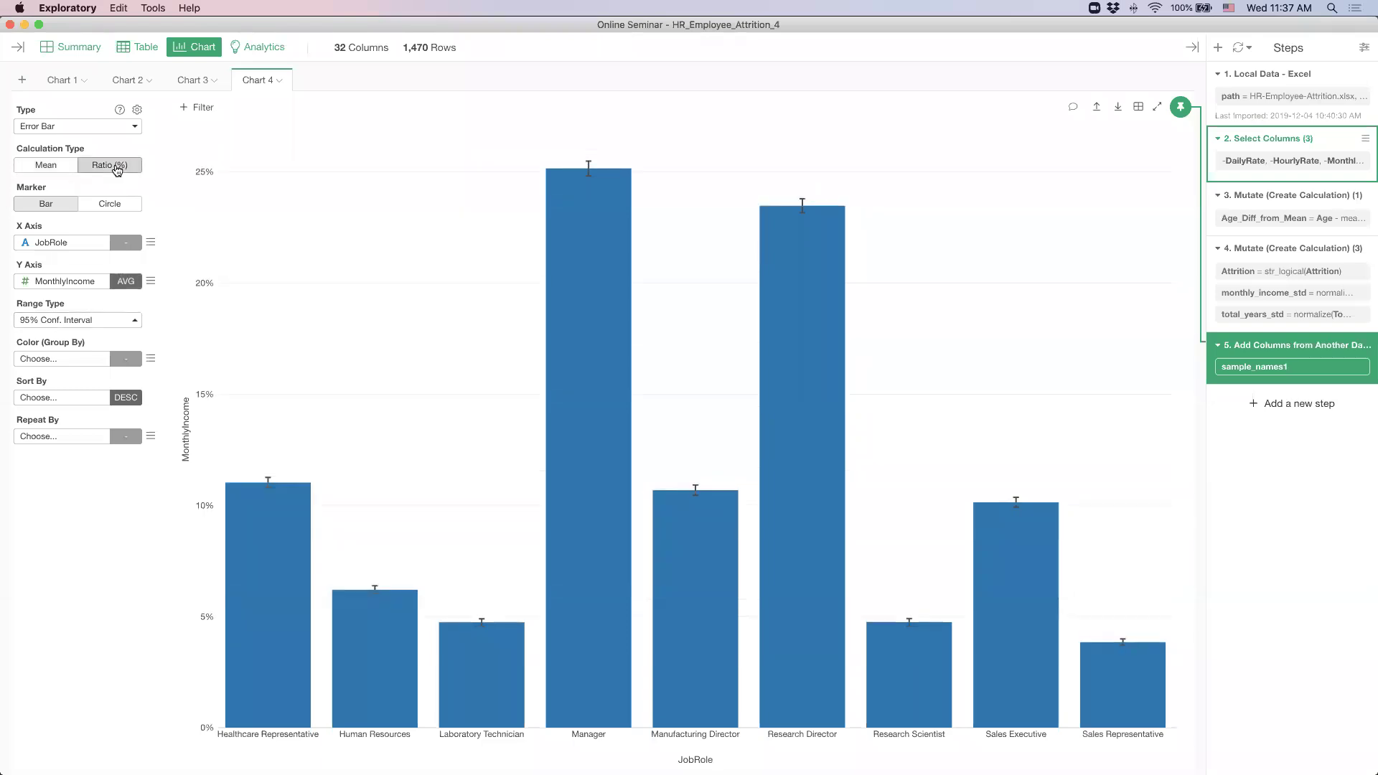
pyautogui.click(62, 282)
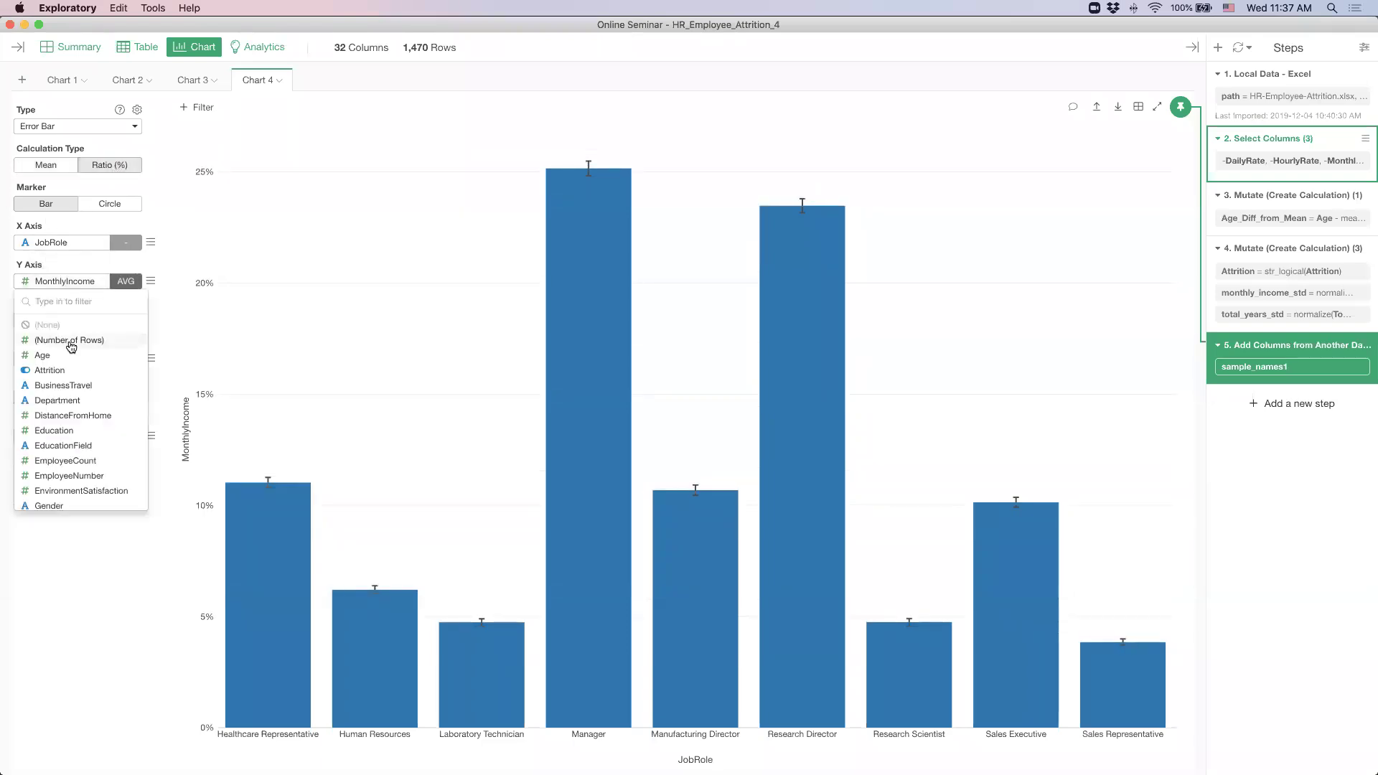
pyautogui.click(70, 342)
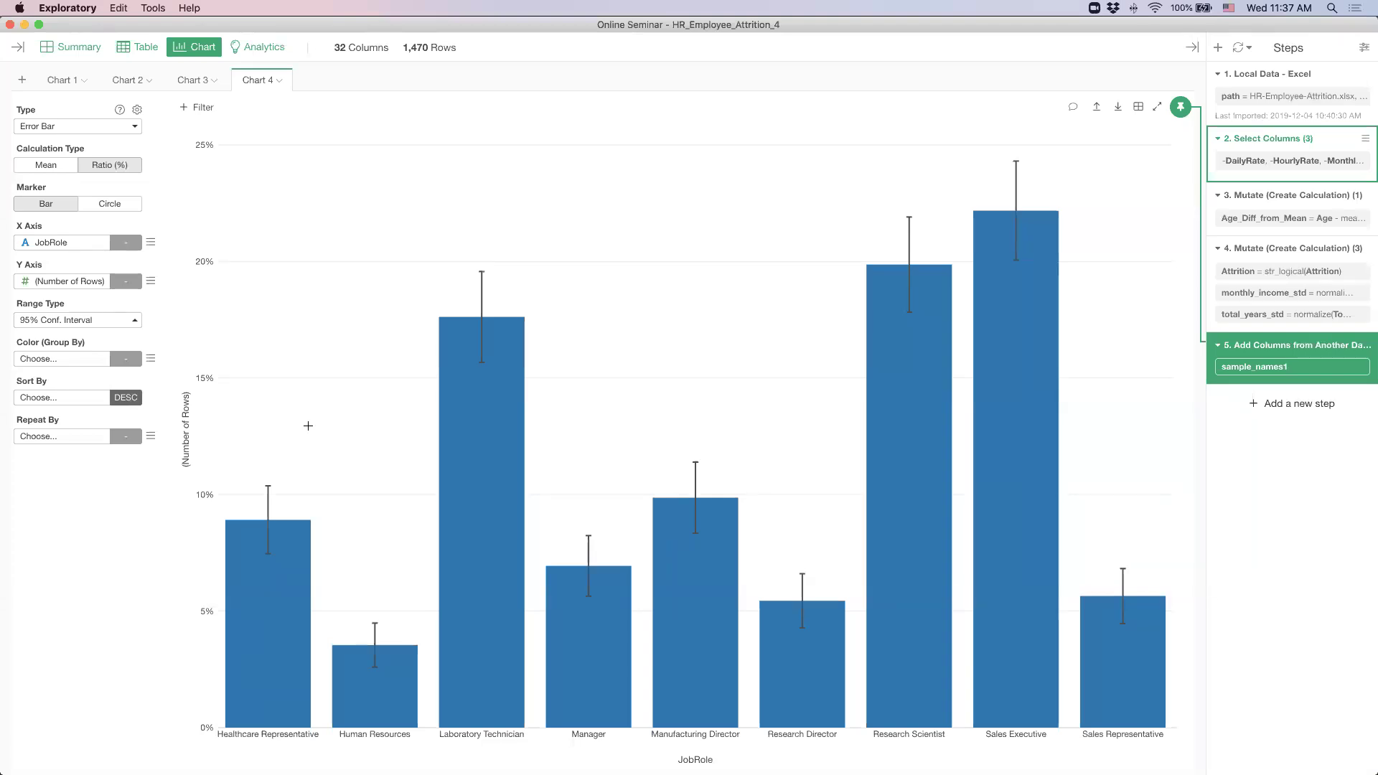
pyautogui.click(114, 204)
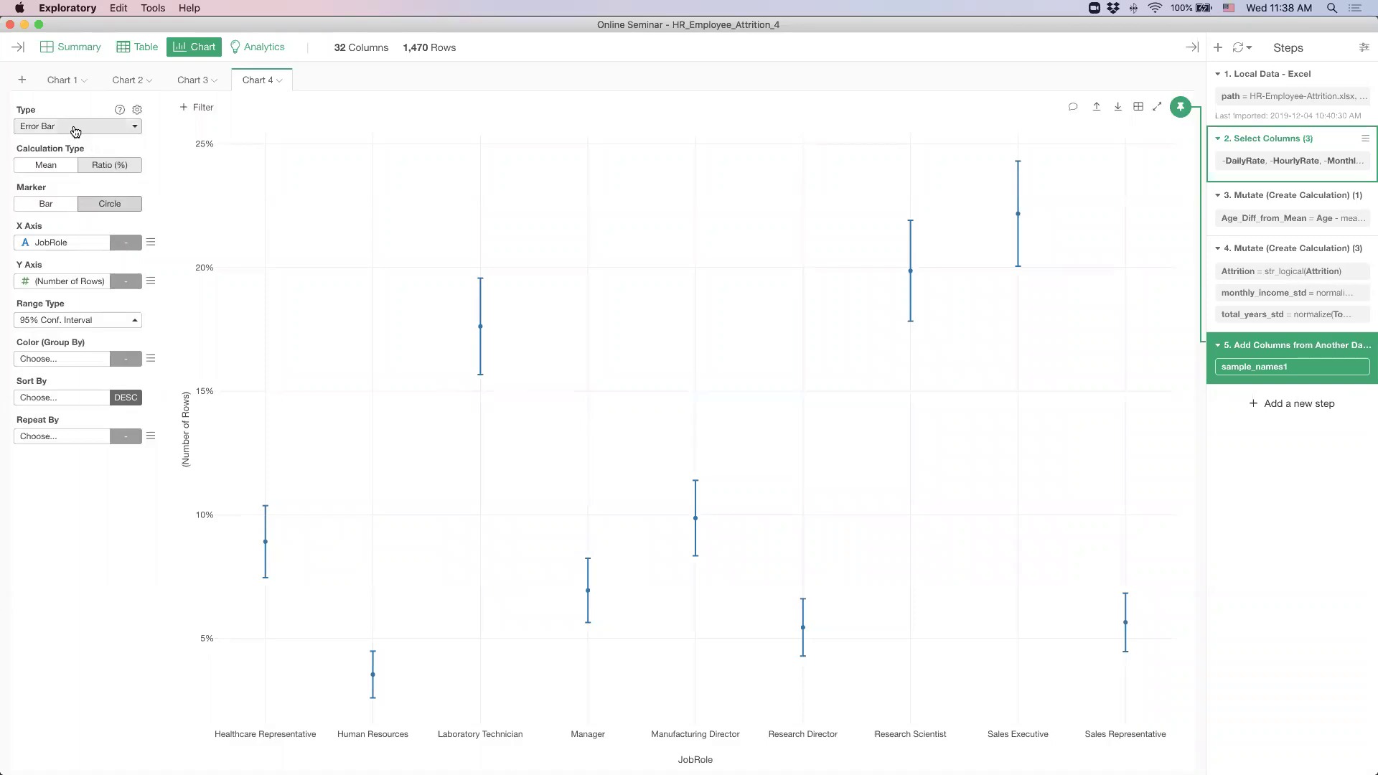
# Step: Set the error bar calculation type to Mean and assign MonthlyIncome to the Y axis
pyautogui.click(54, 170)
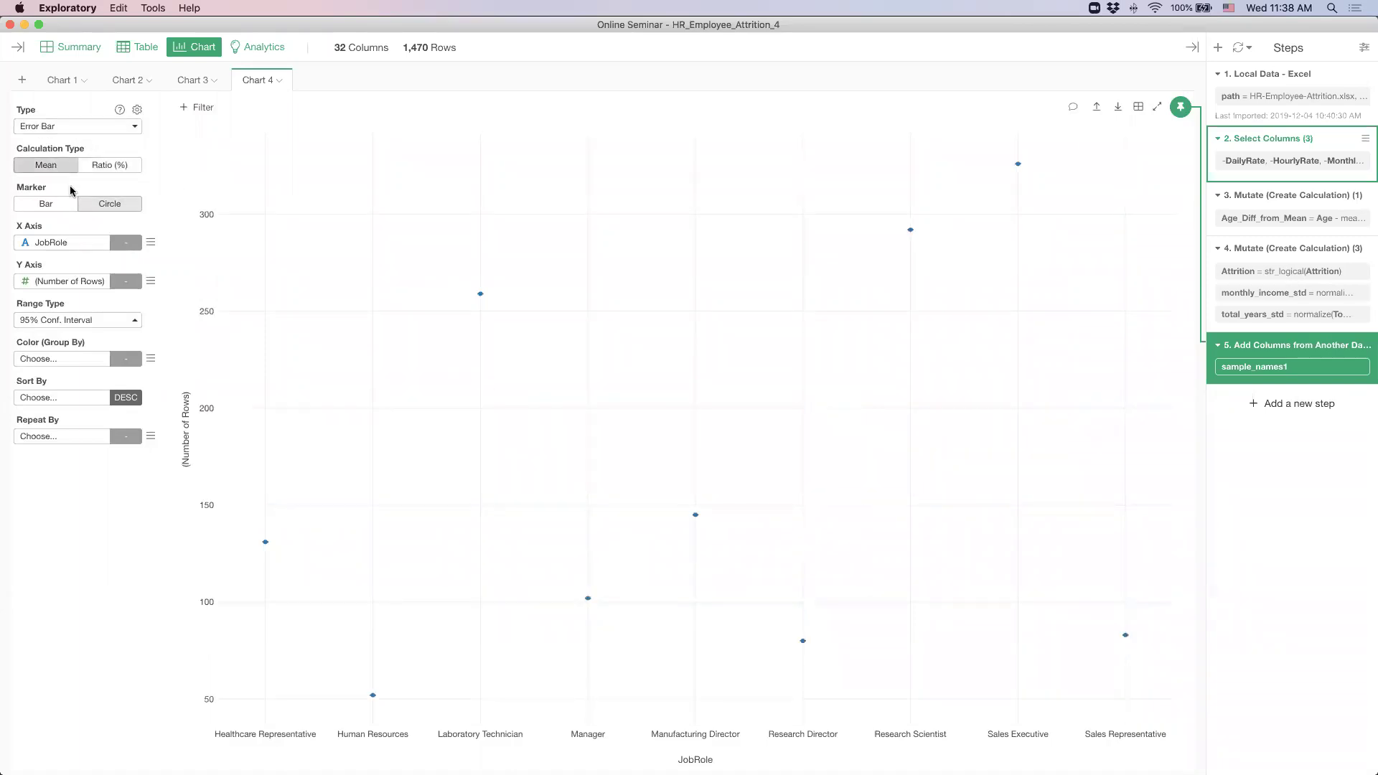
pyautogui.click(71, 285)
pyautogui.scroll(-4, 81, 430)
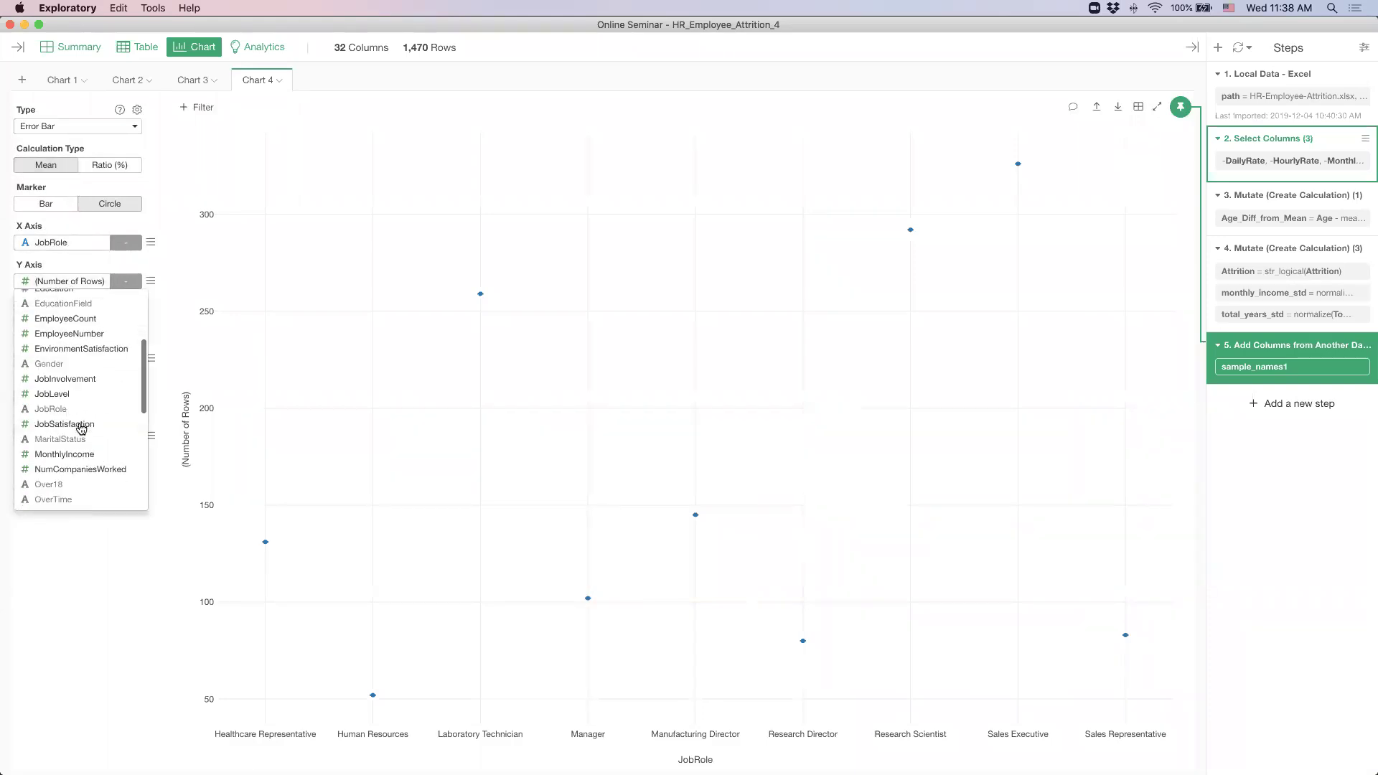
pyautogui.click(88, 454)
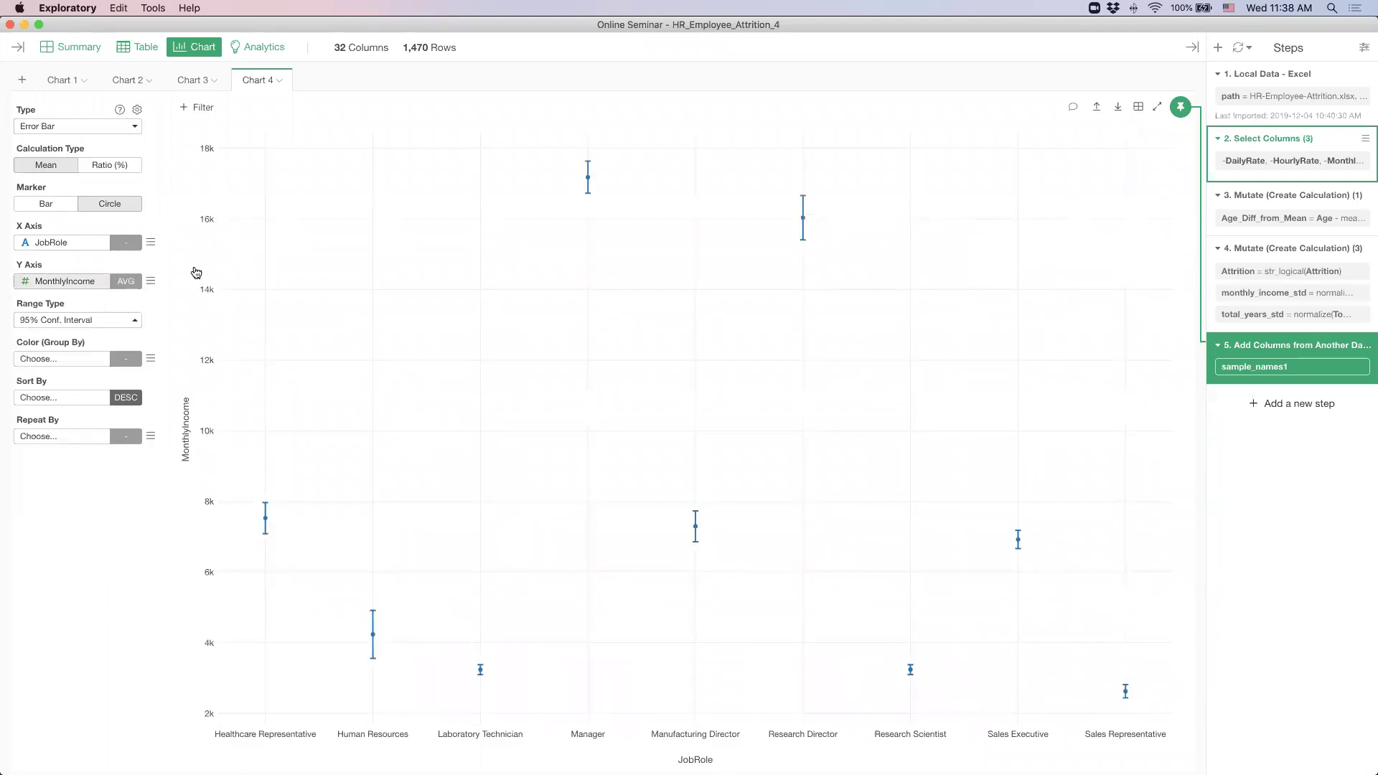
pyautogui.moveTo(584, 166)
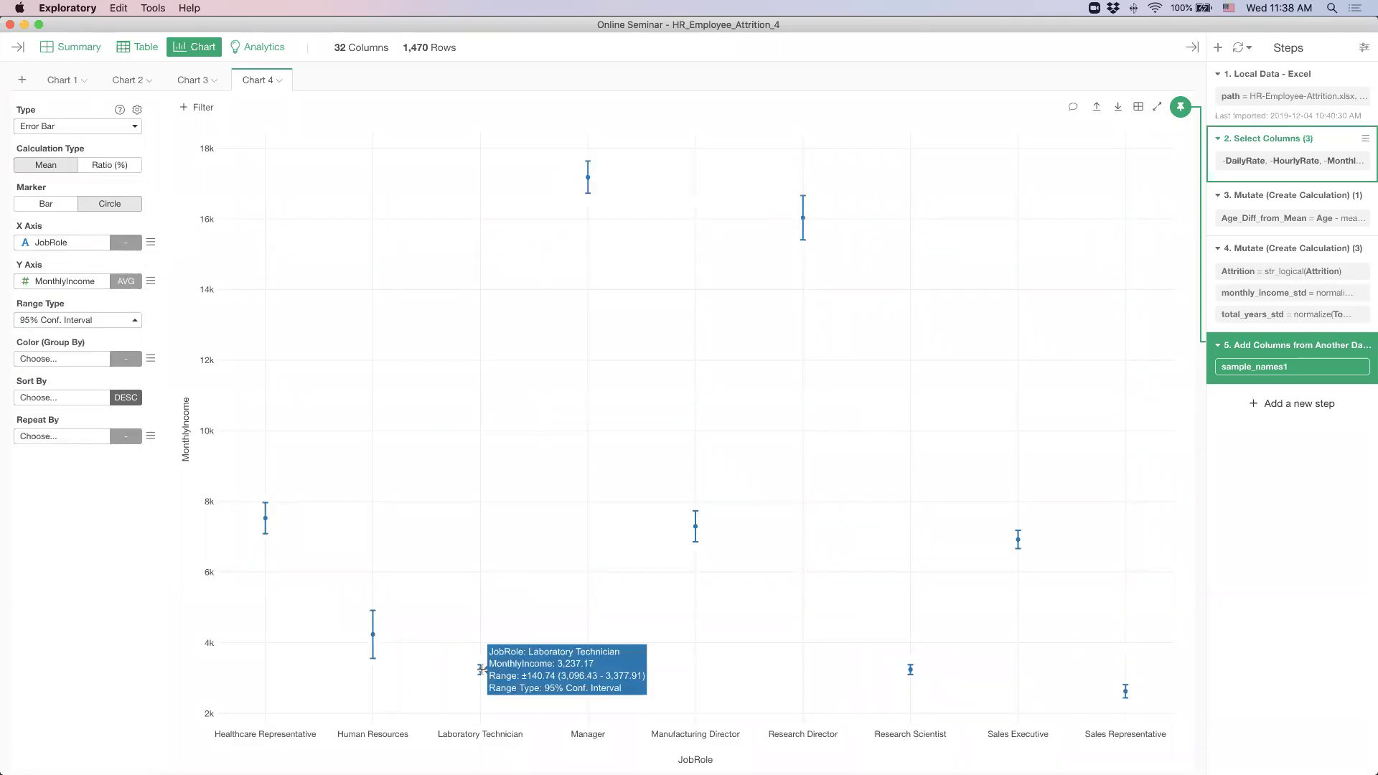
# Step: Color the MonthlyIncome error bars by Gender
pyautogui.click(50, 359)
pyautogui.scroll(-3, 85, 265)
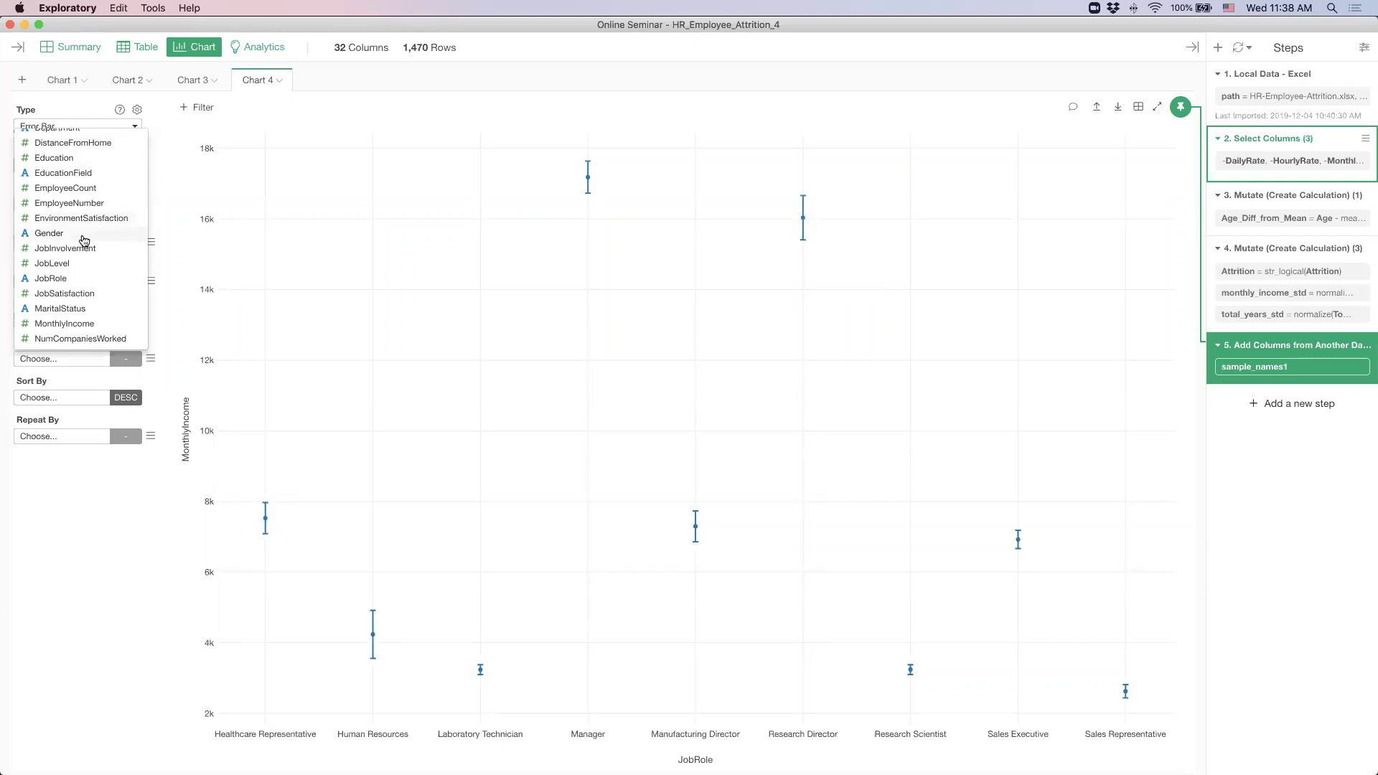
pyautogui.click(49, 233)
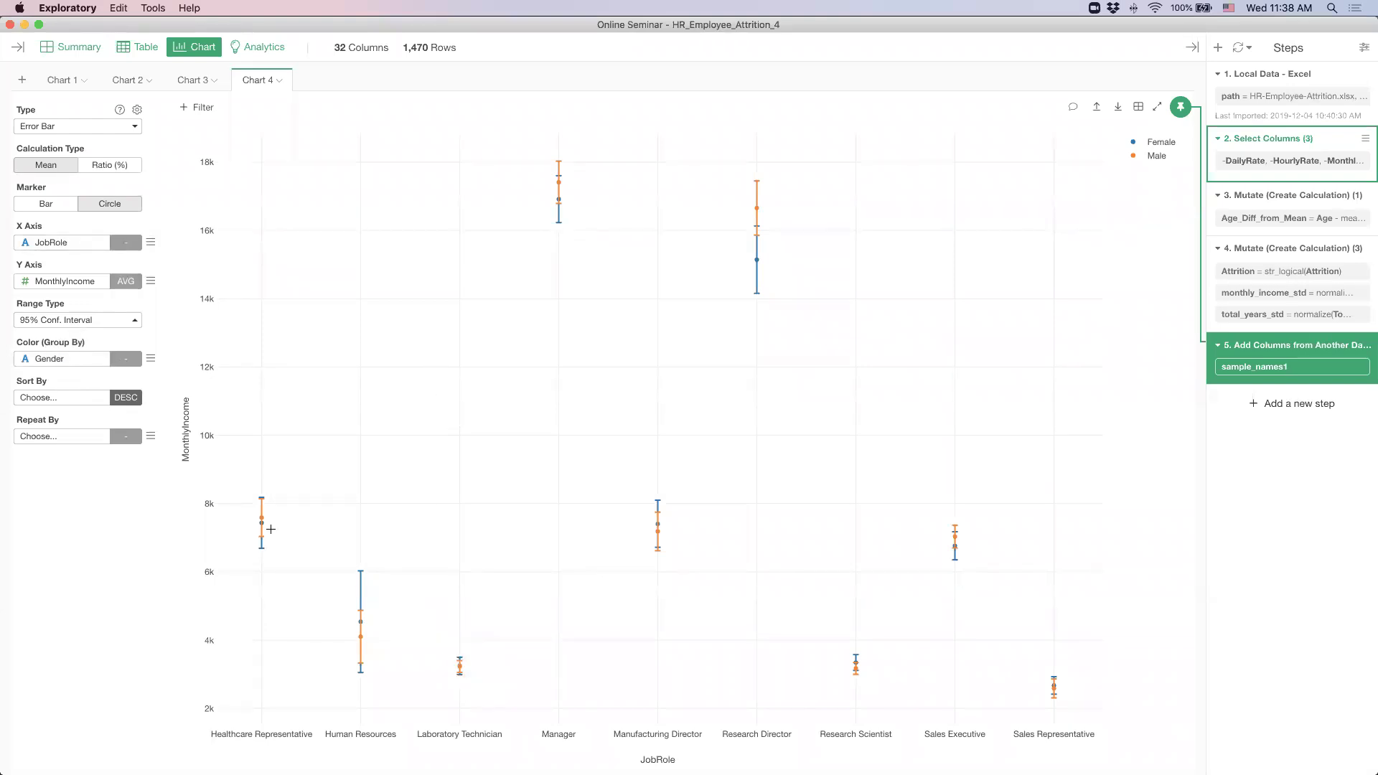
pyautogui.moveTo(266, 523)
pyautogui.moveTo(762, 237)
pyautogui.press('super+Tab')
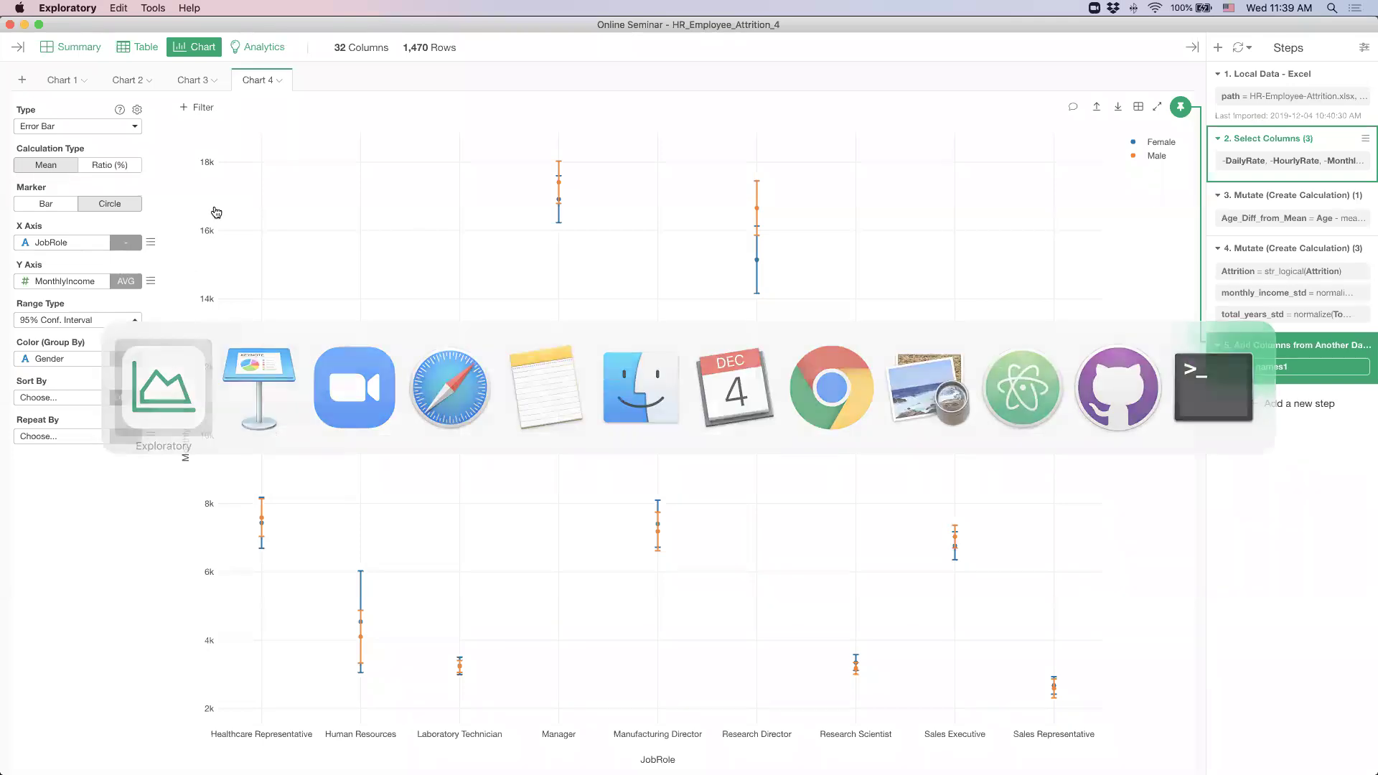
# Step: Add a new chart for the HR attrition data and set its type to Bar
pyautogui.moveTo(120, 87)
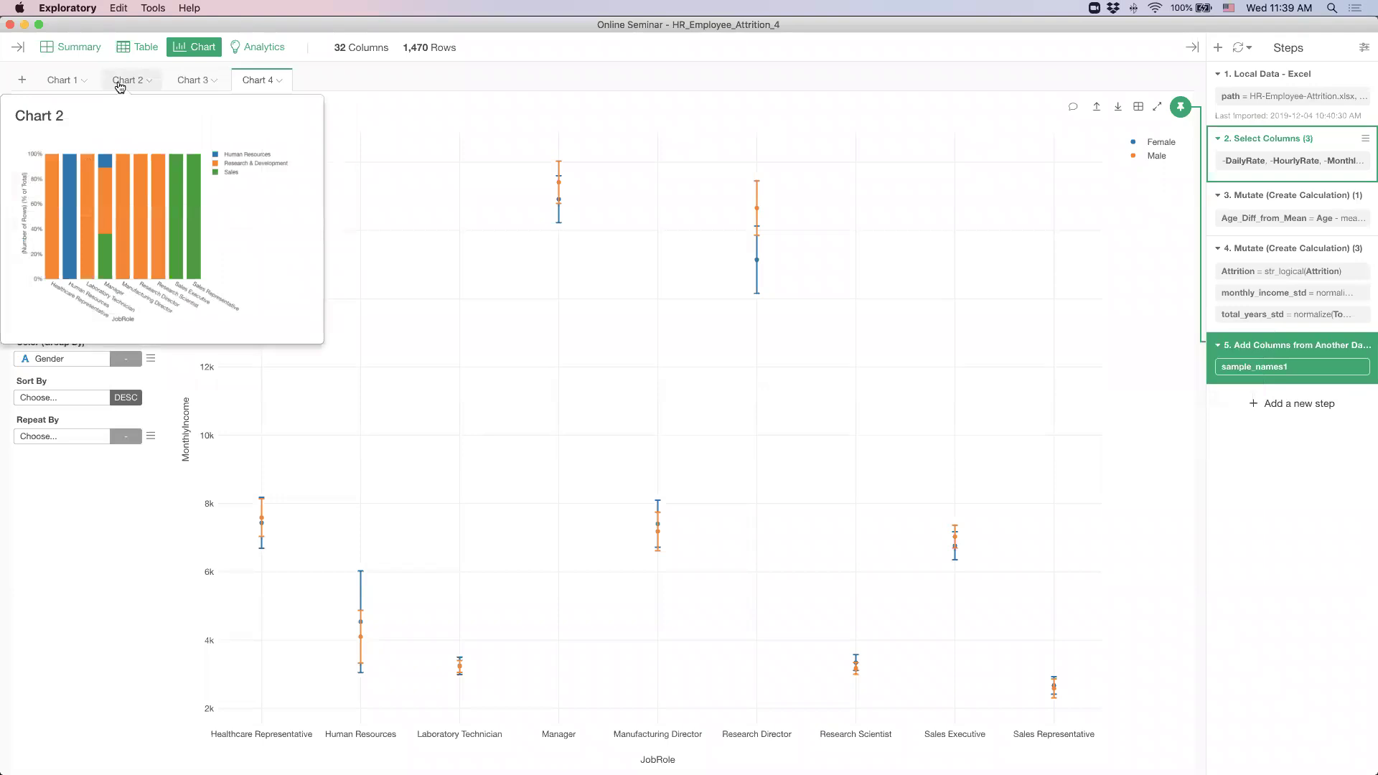
pyautogui.click(24, 85)
pyautogui.click(70, 126)
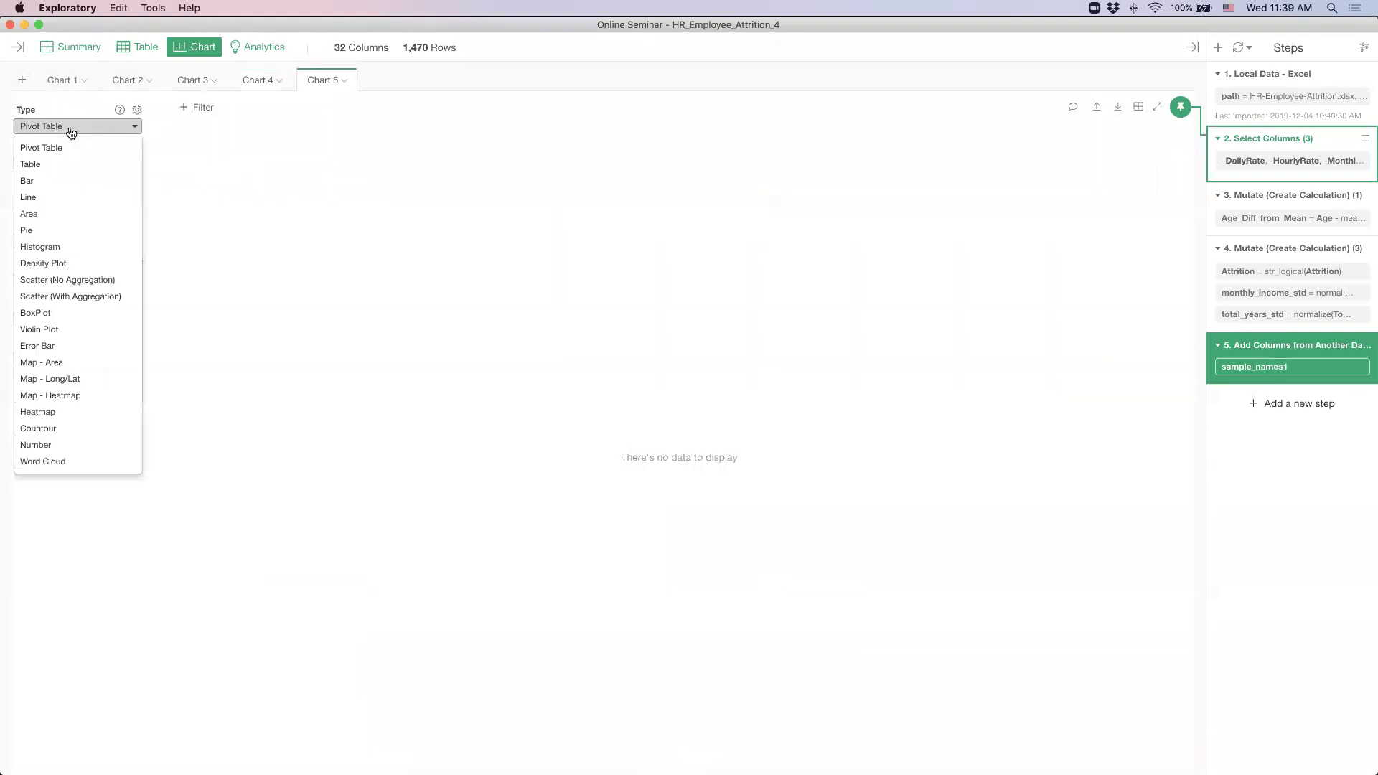
pyautogui.click(61, 180)
# Step: Assign MonthlyIncome to the X axis of the bar chart
pyautogui.click(58, 165)
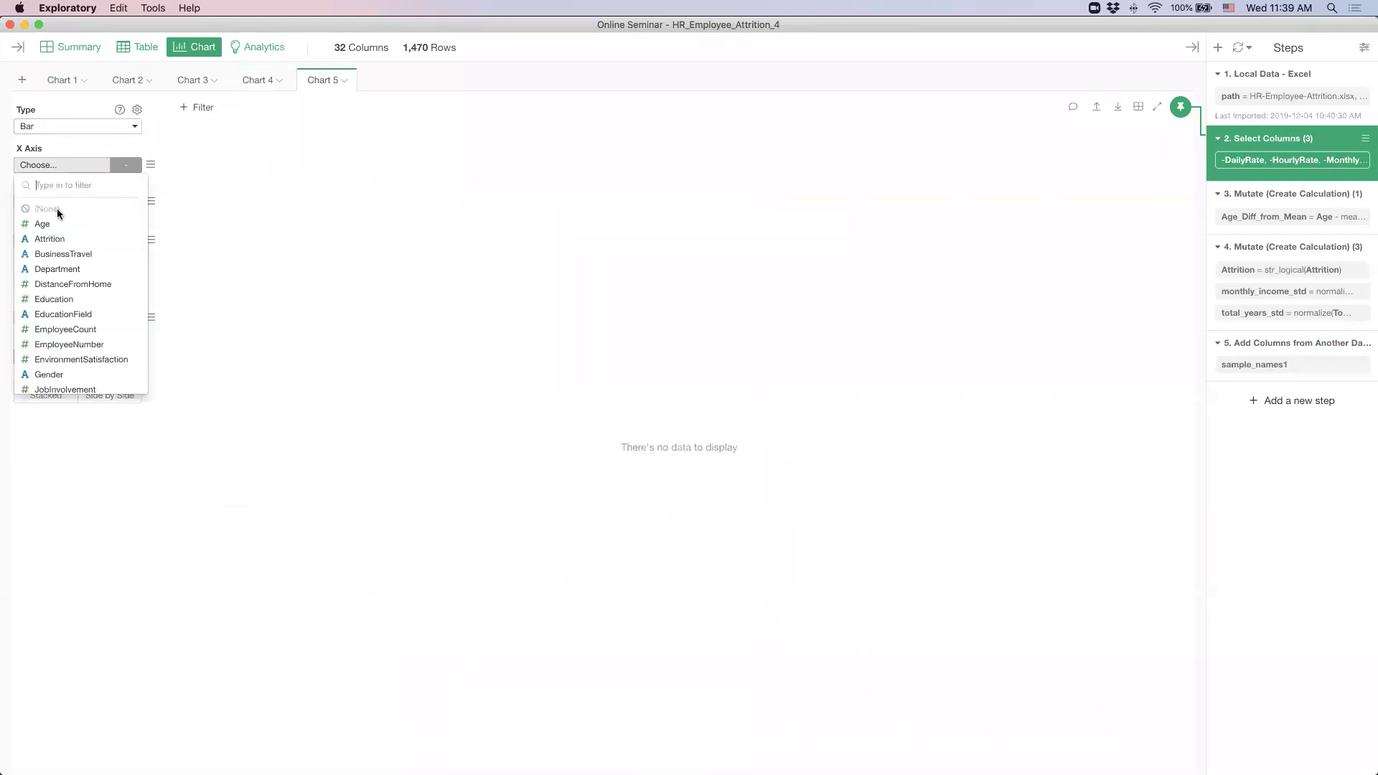
pyautogui.scroll(-3, 68, 343)
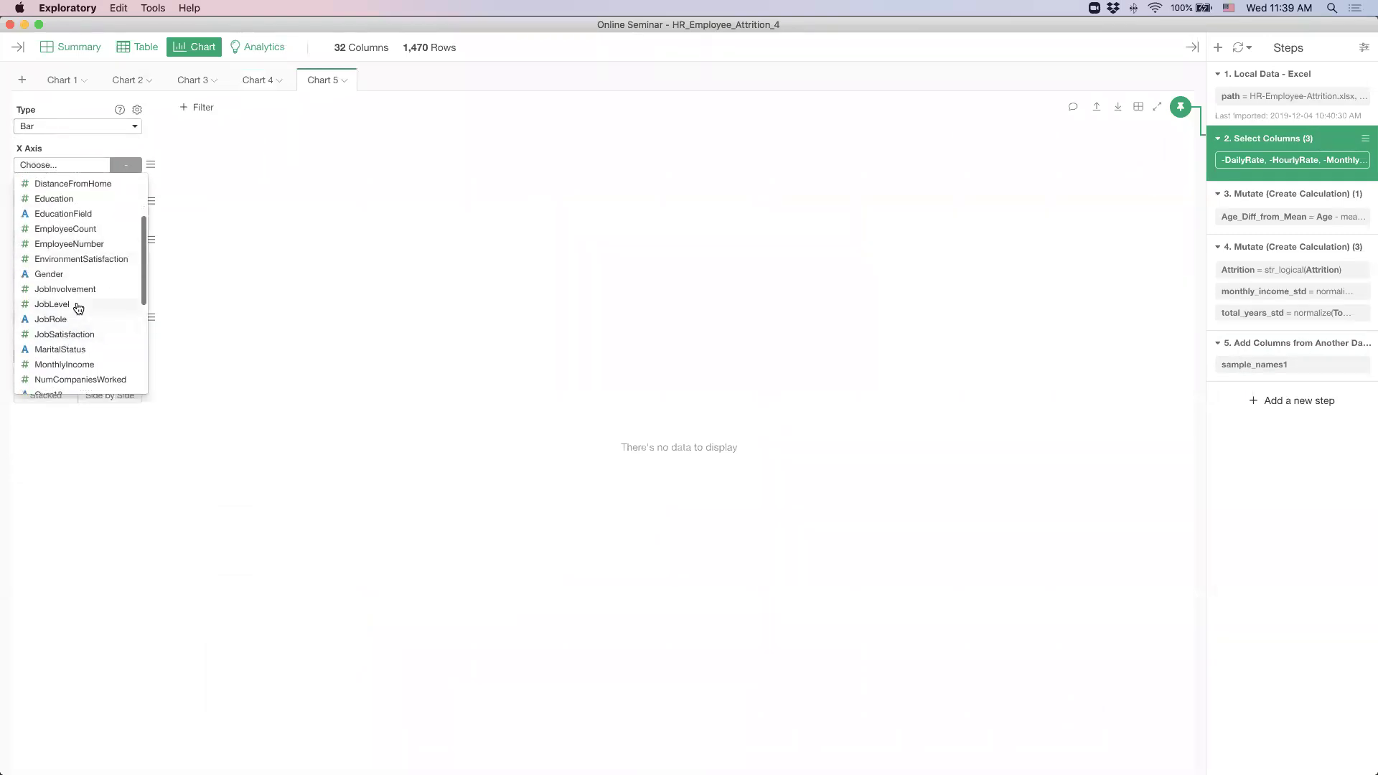
pyautogui.scroll(3, 78, 272)
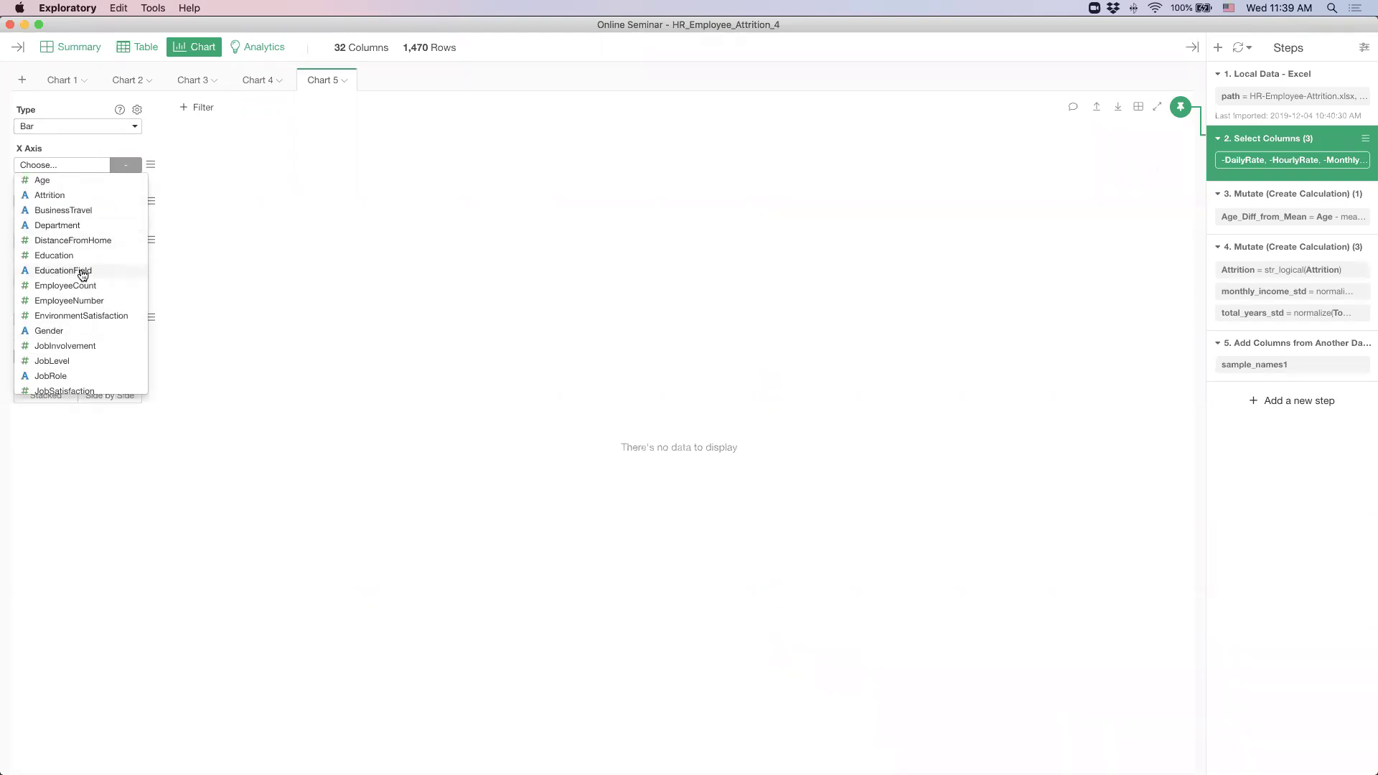
pyautogui.scroll(-3, 81, 271)
pyautogui.click(88, 328)
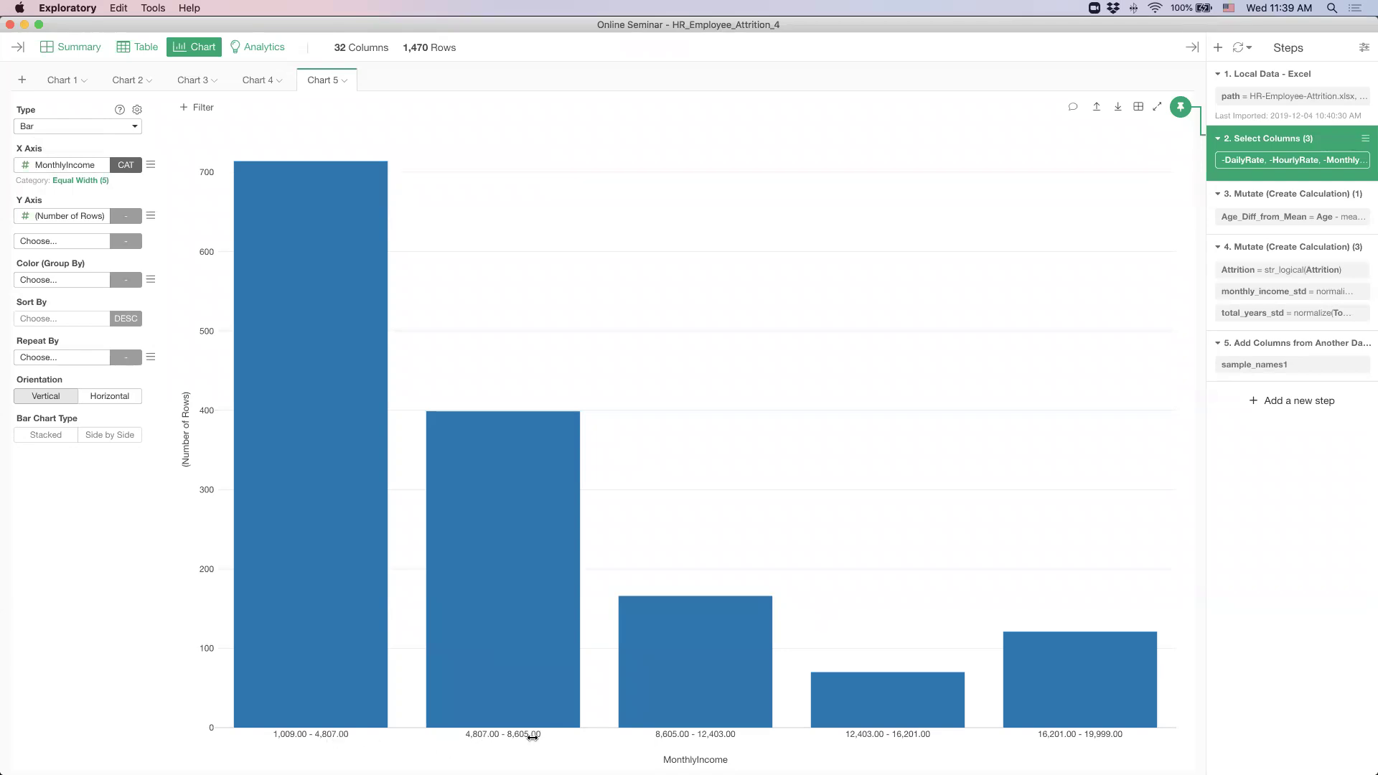
# Step: Review the category types offered for the MonthlyIncome X axis without changing the setting
pyautogui.click(85, 181)
pyautogui.click(98, 220)
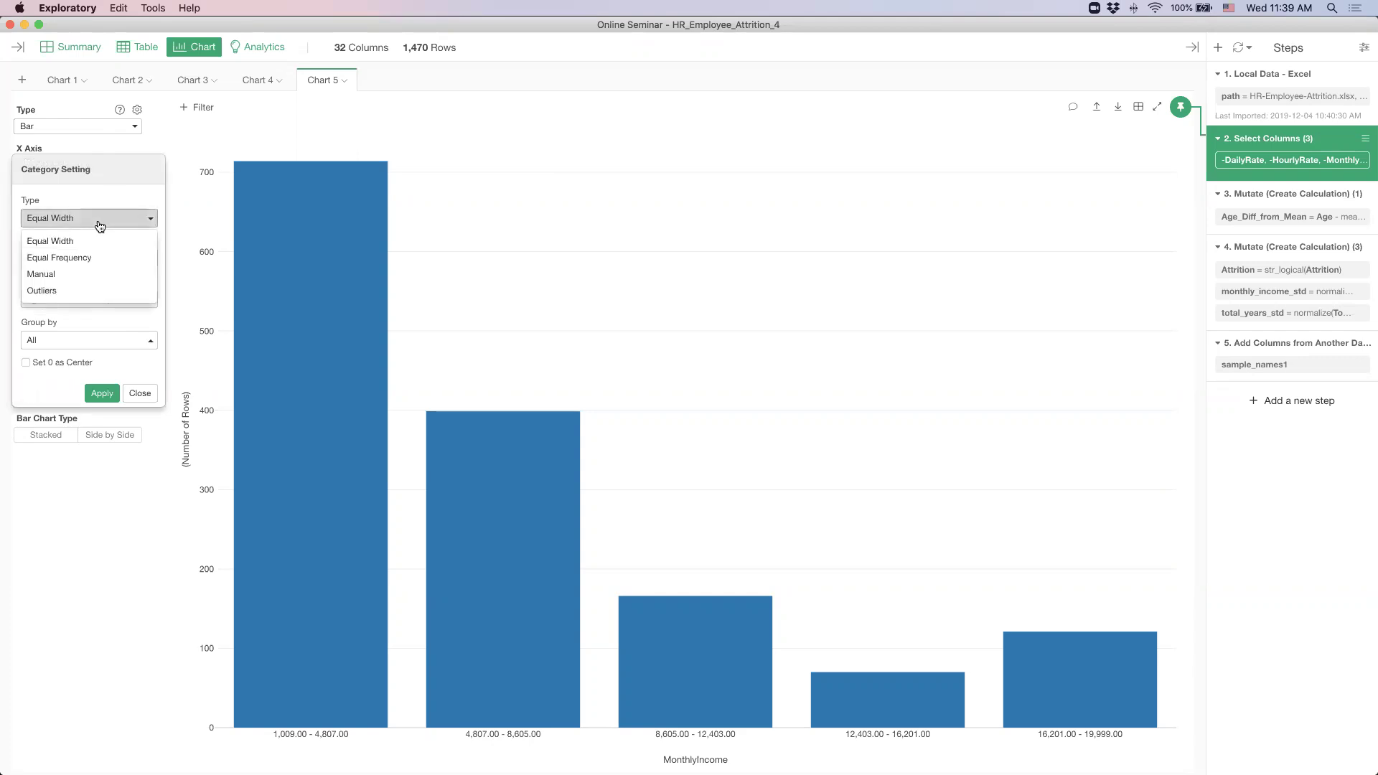
pyautogui.click(99, 226)
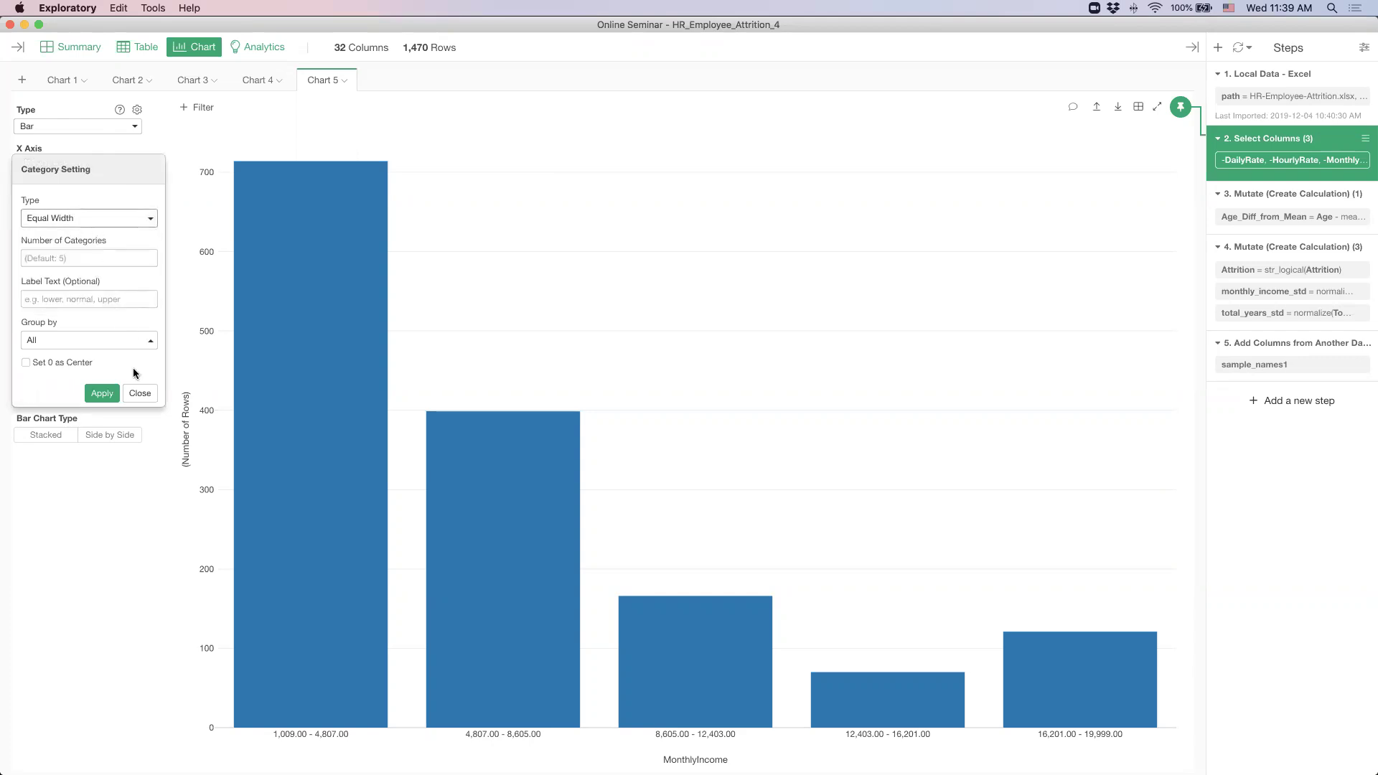
pyautogui.click(139, 392)
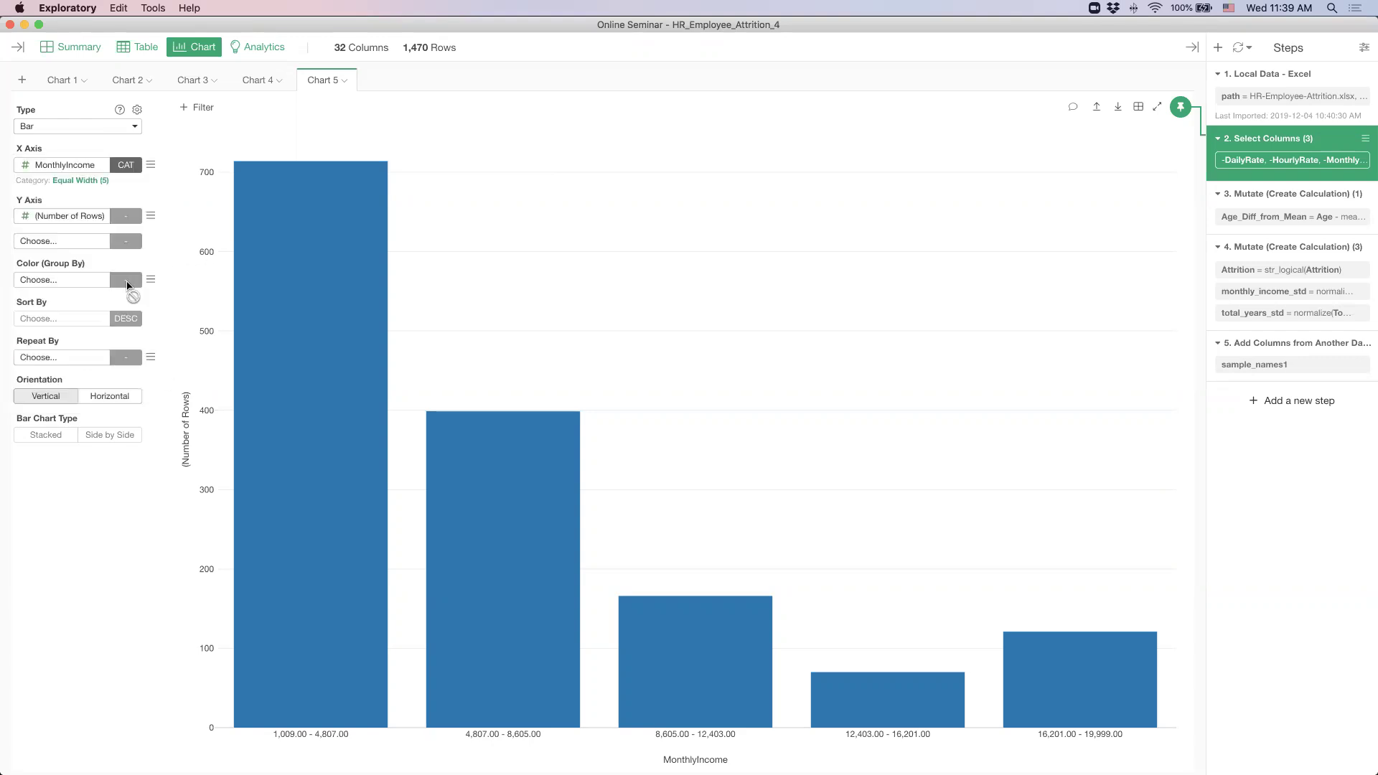
# Step: Group the MonthlyIncome bars by JobRole using color
pyautogui.click(80, 282)
pyautogui.scroll(-5, 79, 394)
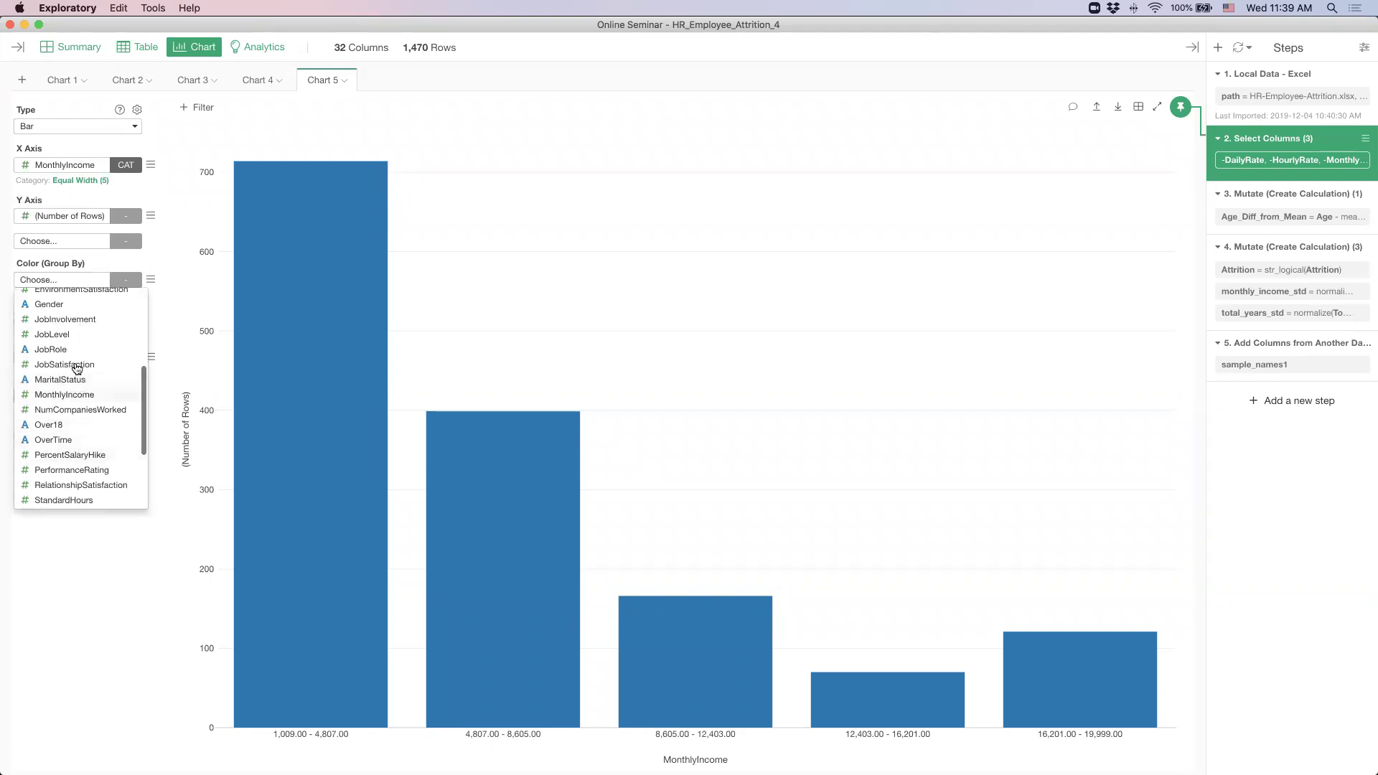
pyautogui.click(72, 355)
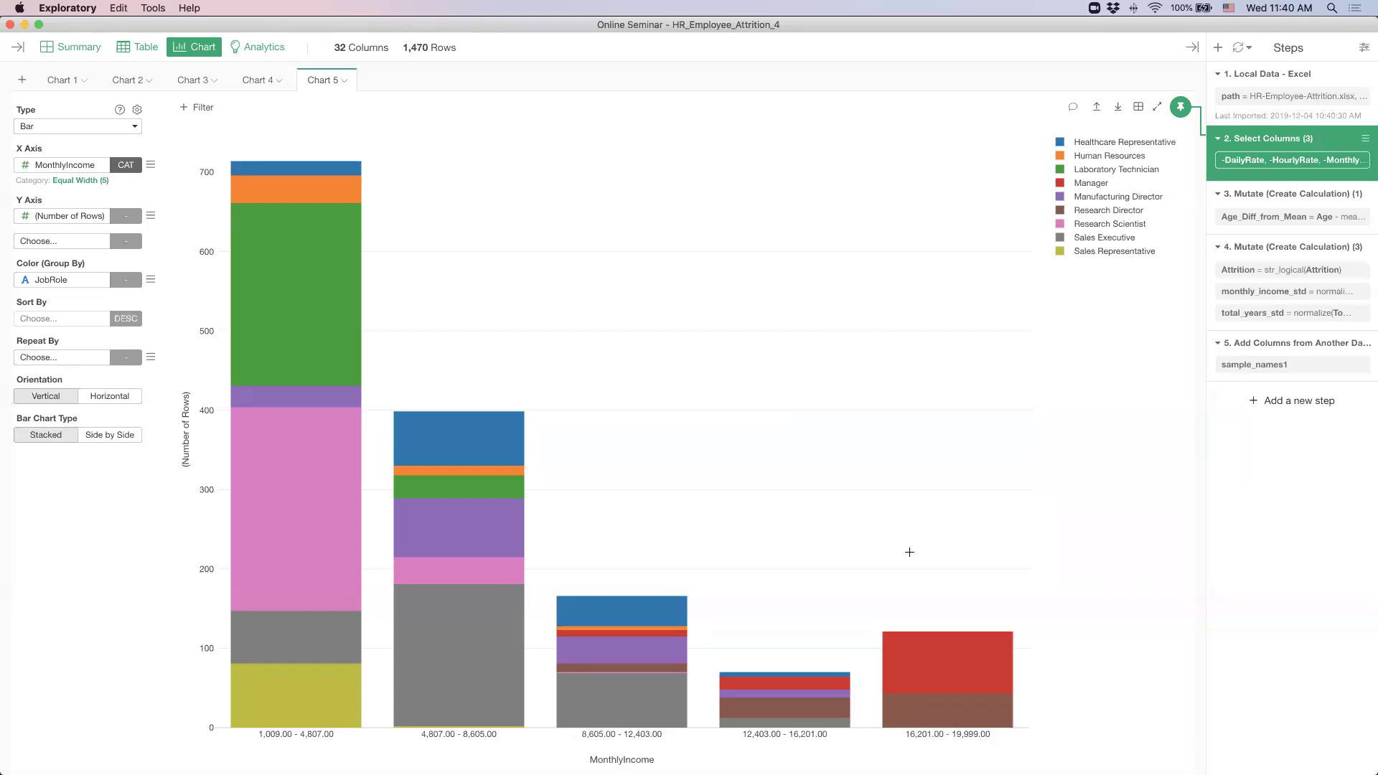
pyautogui.moveTo(932, 662)
# Step: Edit the JobRole color display names, setting Healthcare Representative to "Healthcare Rep."
pyautogui.click(152, 282)
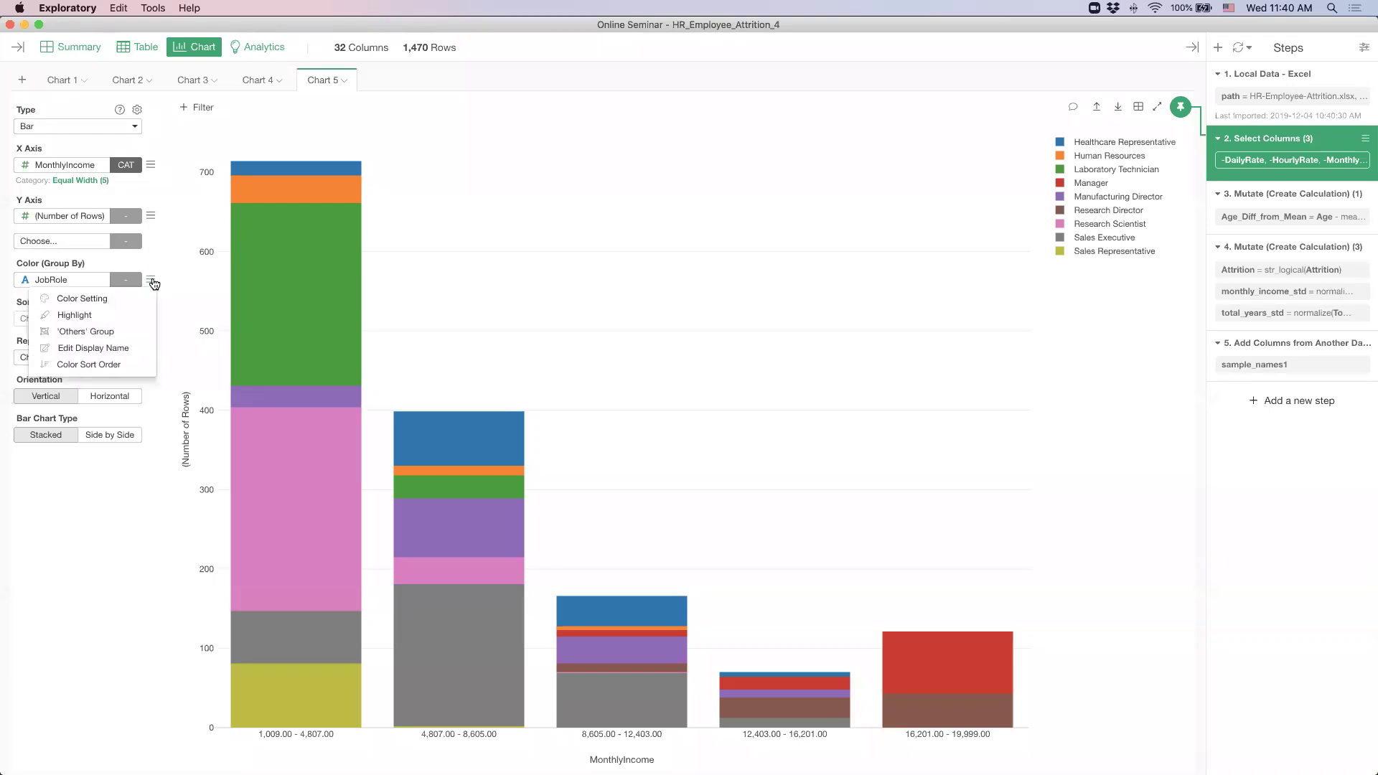
pyautogui.click(105, 351)
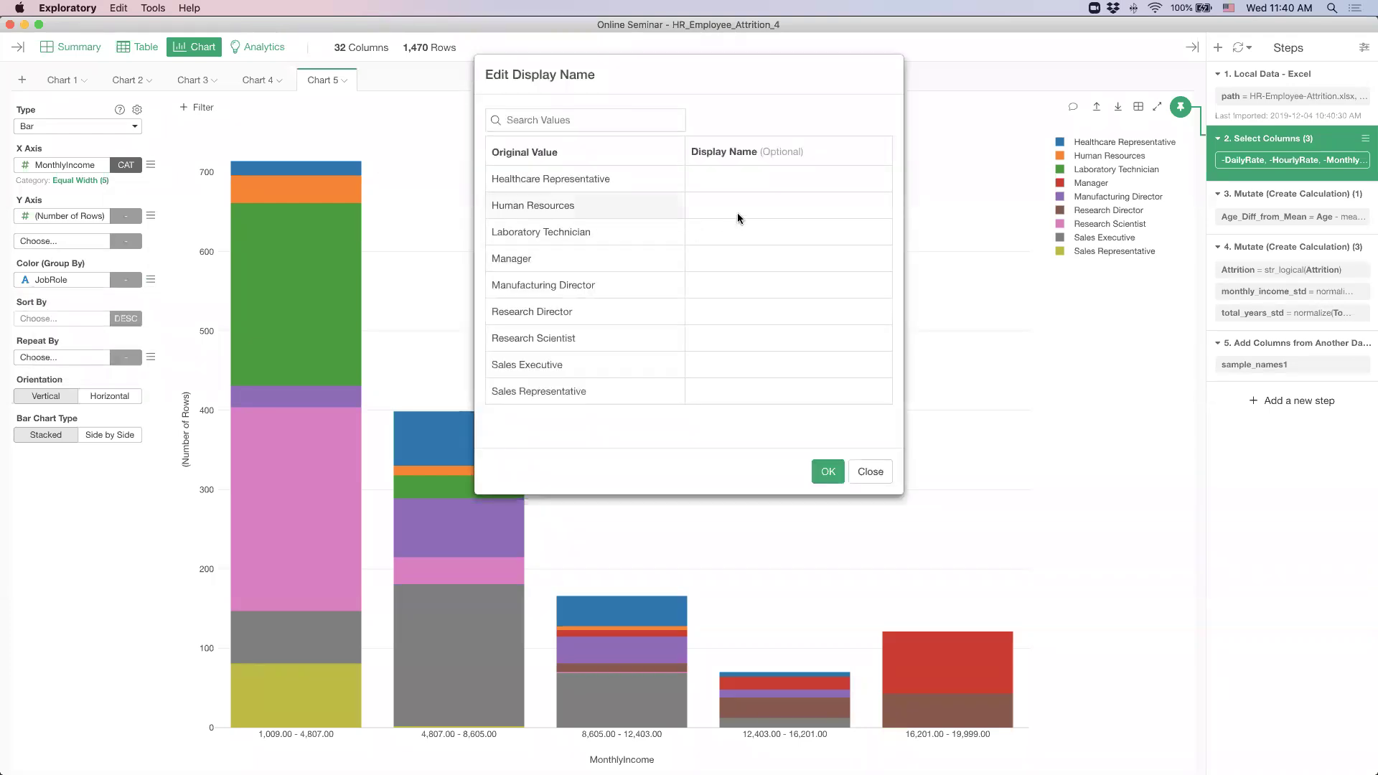
pyautogui.click(739, 184)
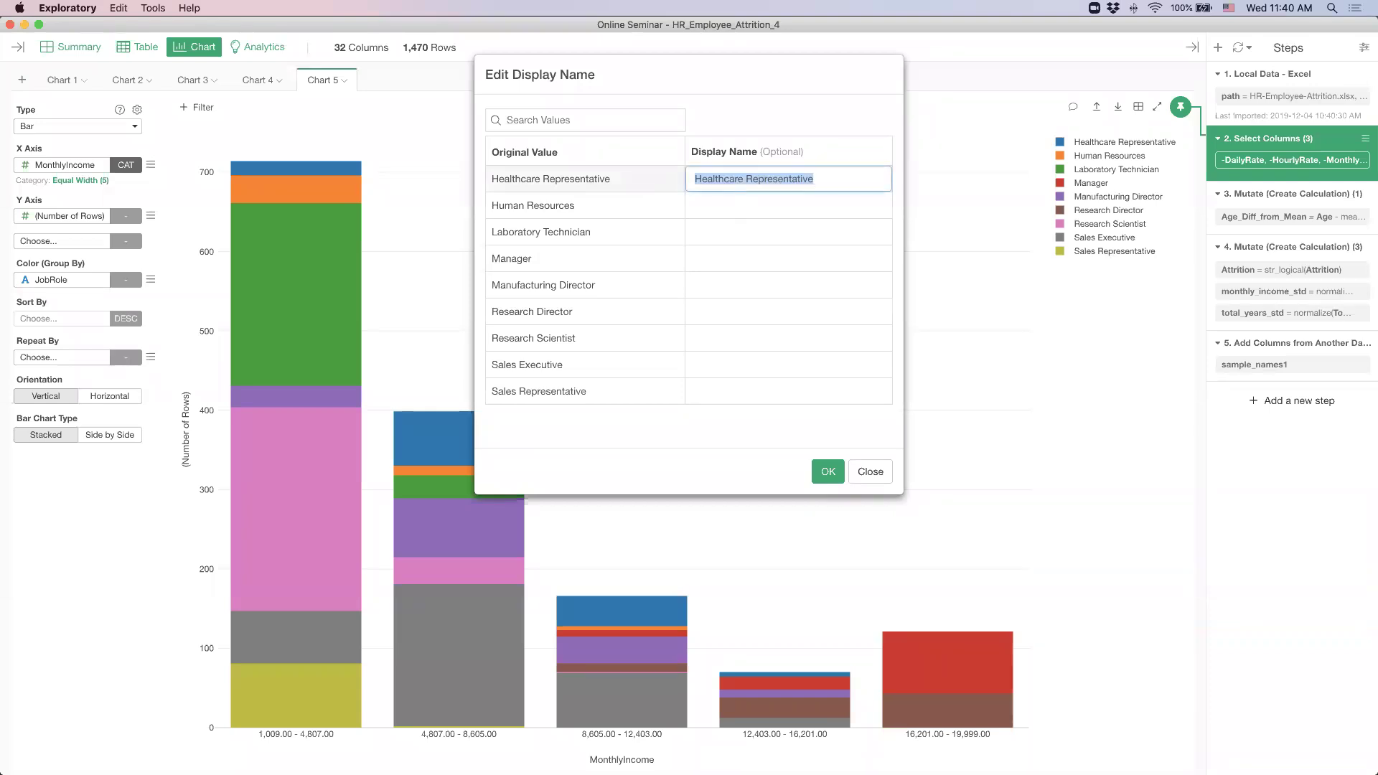
pyautogui.press('Right')
pyautogui.press('BackSpace')
pyautogui.press('BackSpace')
pyautogui.press('BackSpace')
pyautogui.press('BackSpace')
pyautogui.press('BackSpace')
pyautogui.press('BackSpace')
pyautogui.press('BackSpace')
pyautogui.press('BackSpace')
pyautogui.press('BackSpace')
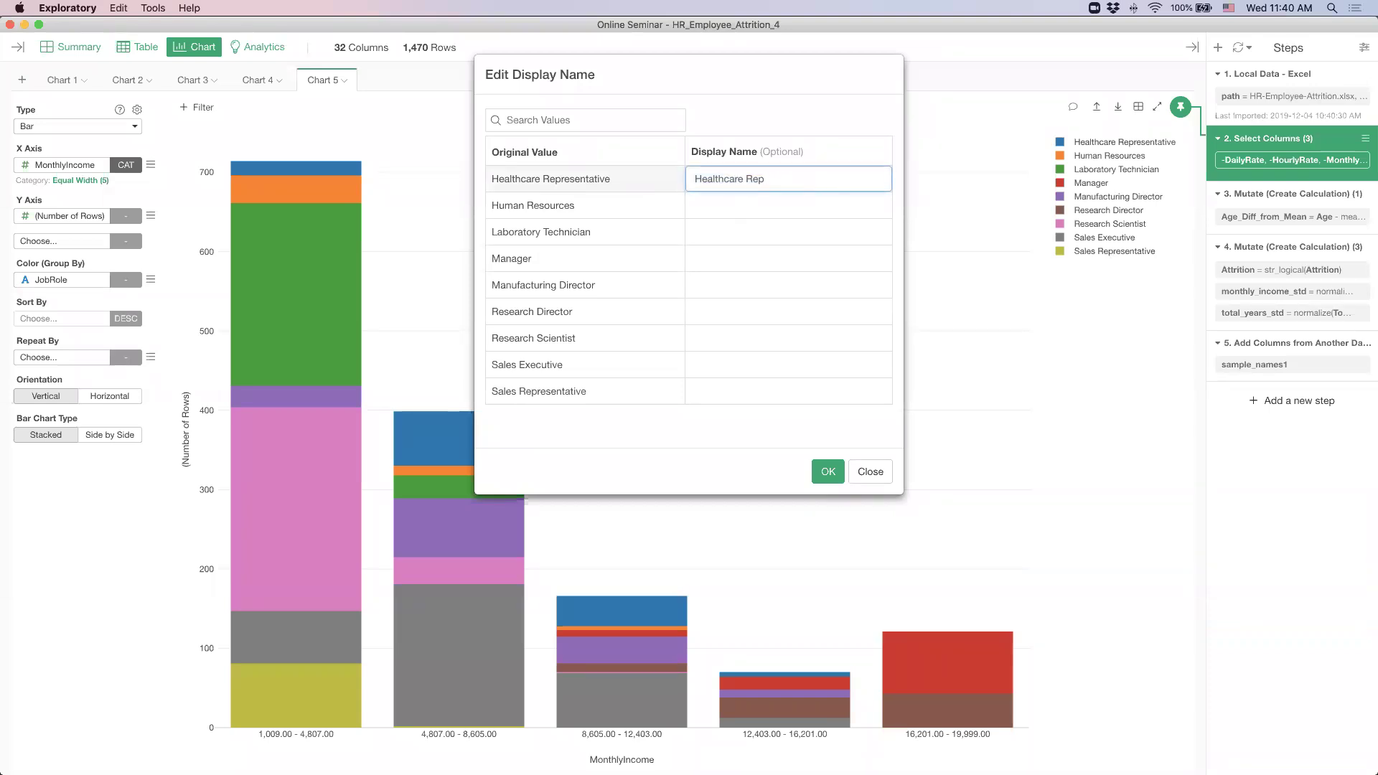
pyautogui.write('.')
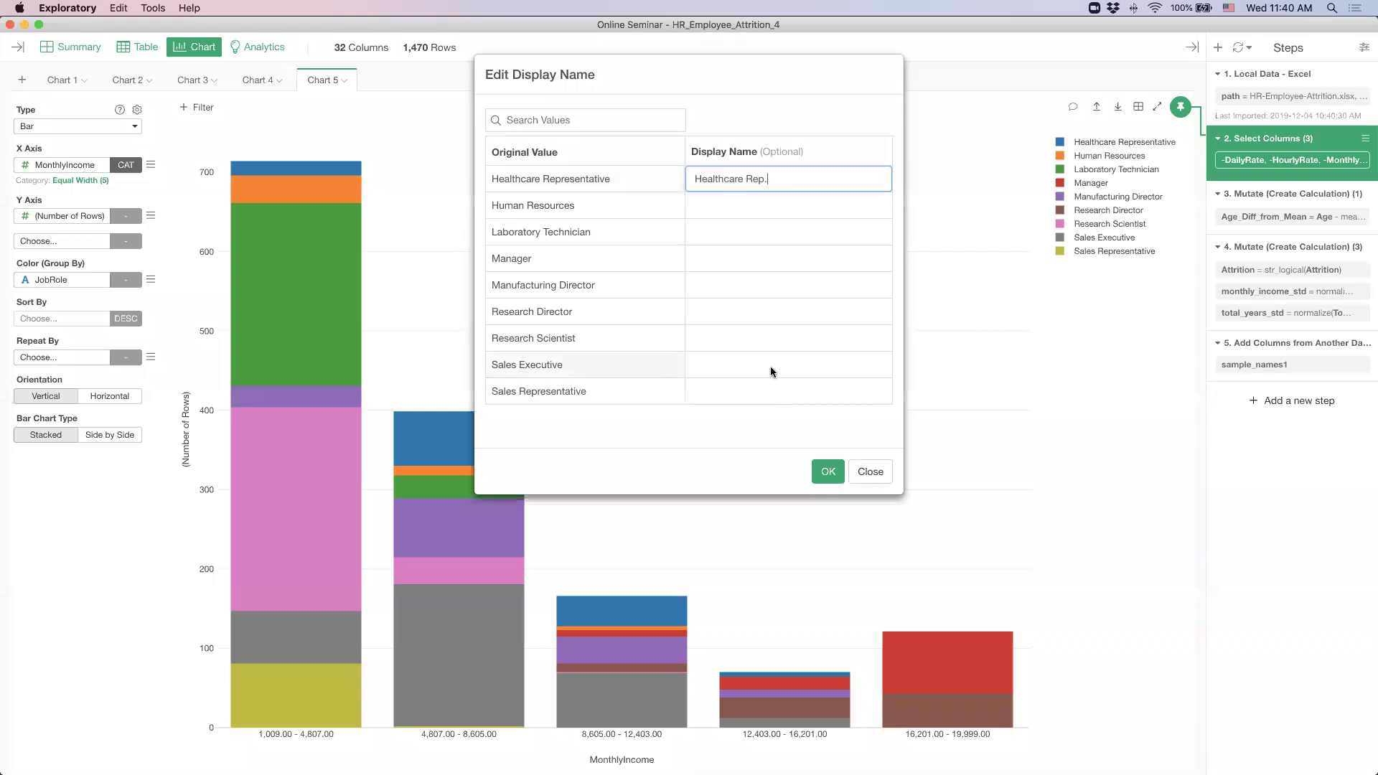
# Step: Set the display name of Sales Executive to "Sales"
pyautogui.click(771, 365)
pyautogui.press('Right')
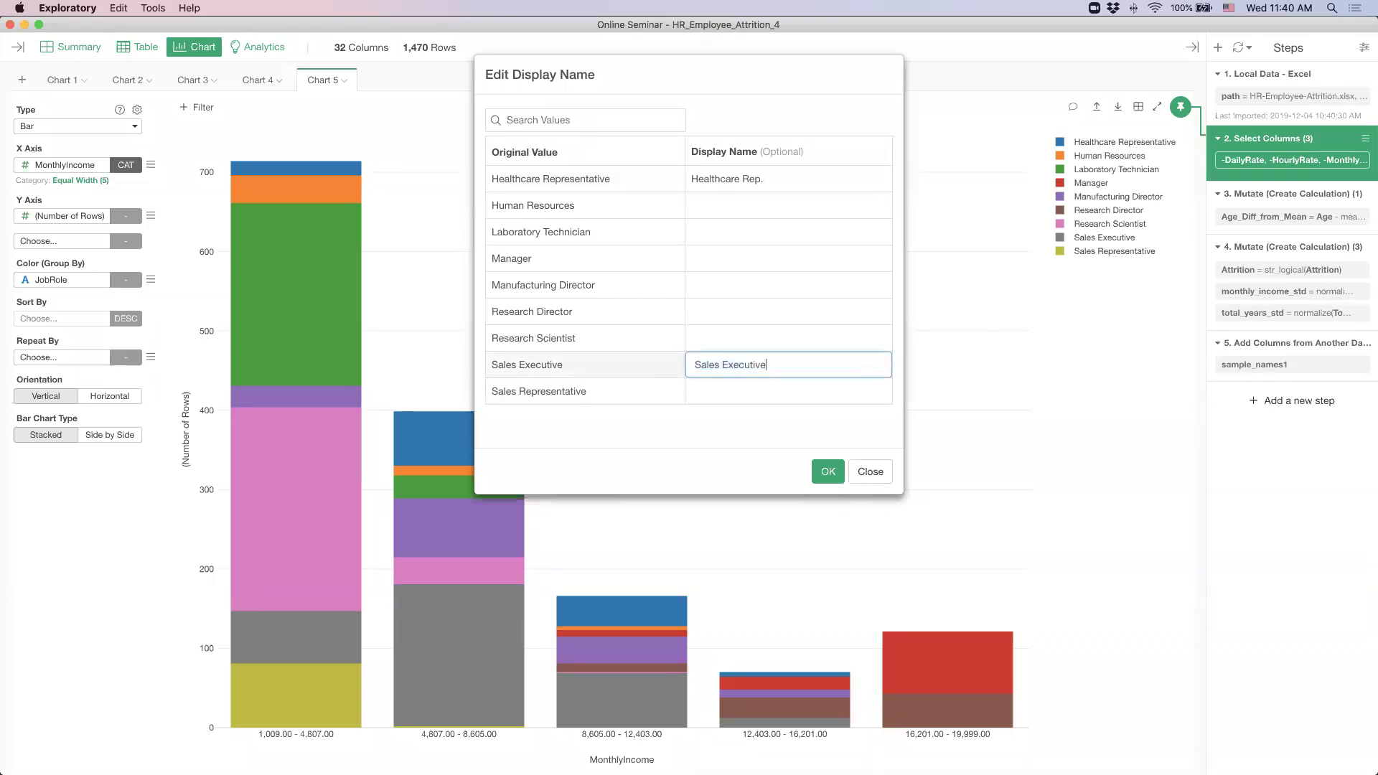
pyautogui.press('super+a')
pyautogui.write('Slae')
pyautogui.press('BackSpace')
pyautogui.press('BackSpace')
pyautogui.press('BackSpace')
pyautogui.write('ales')
pyautogui.press('Tab')
# Step: Set the display name of Sales Representative to "Sales" and apply the display name changes to the chart
pyautogui.click(725, 392)
pyautogui.press('shift+super+Right')
pyautogui.press('BackSpace')
pyautogui.press('BackSpace')
pyautogui.press('Return')
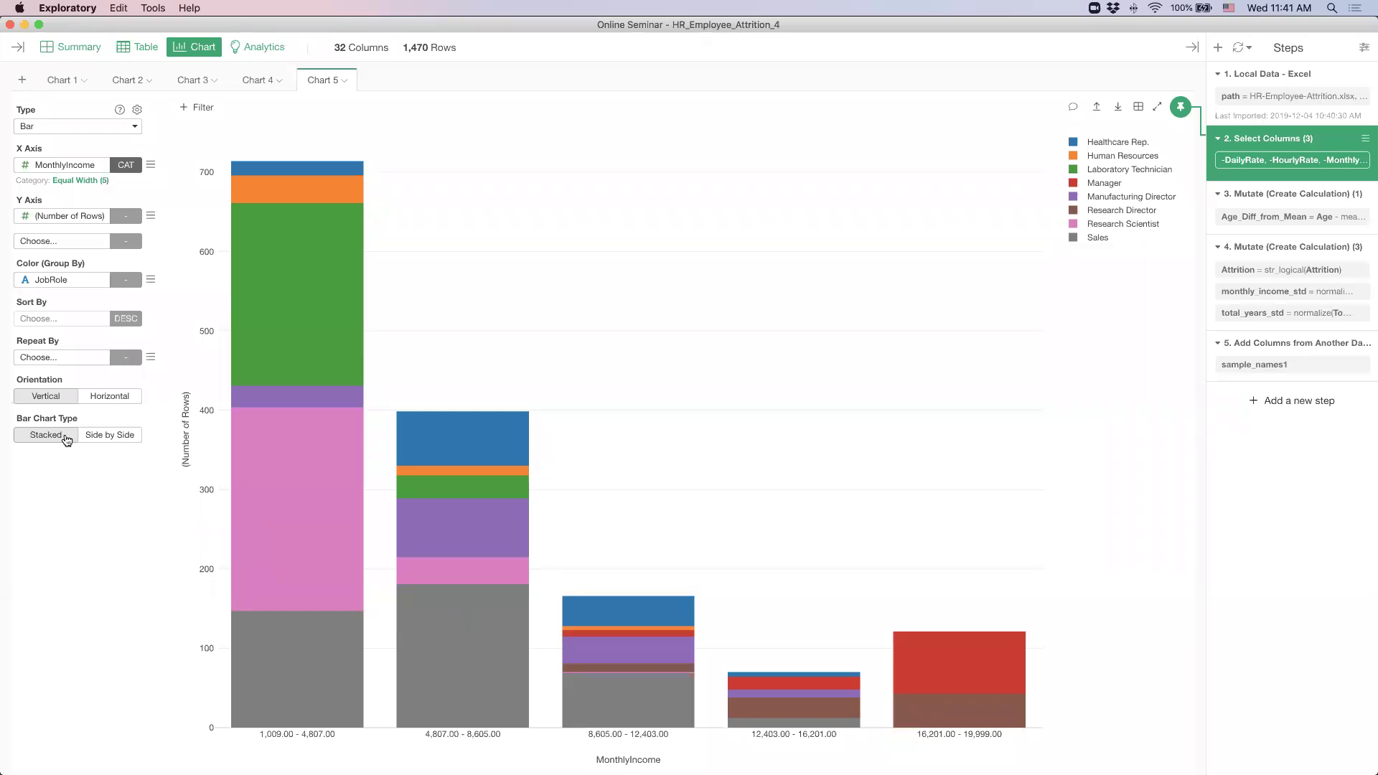
pyautogui.click(152, 279)
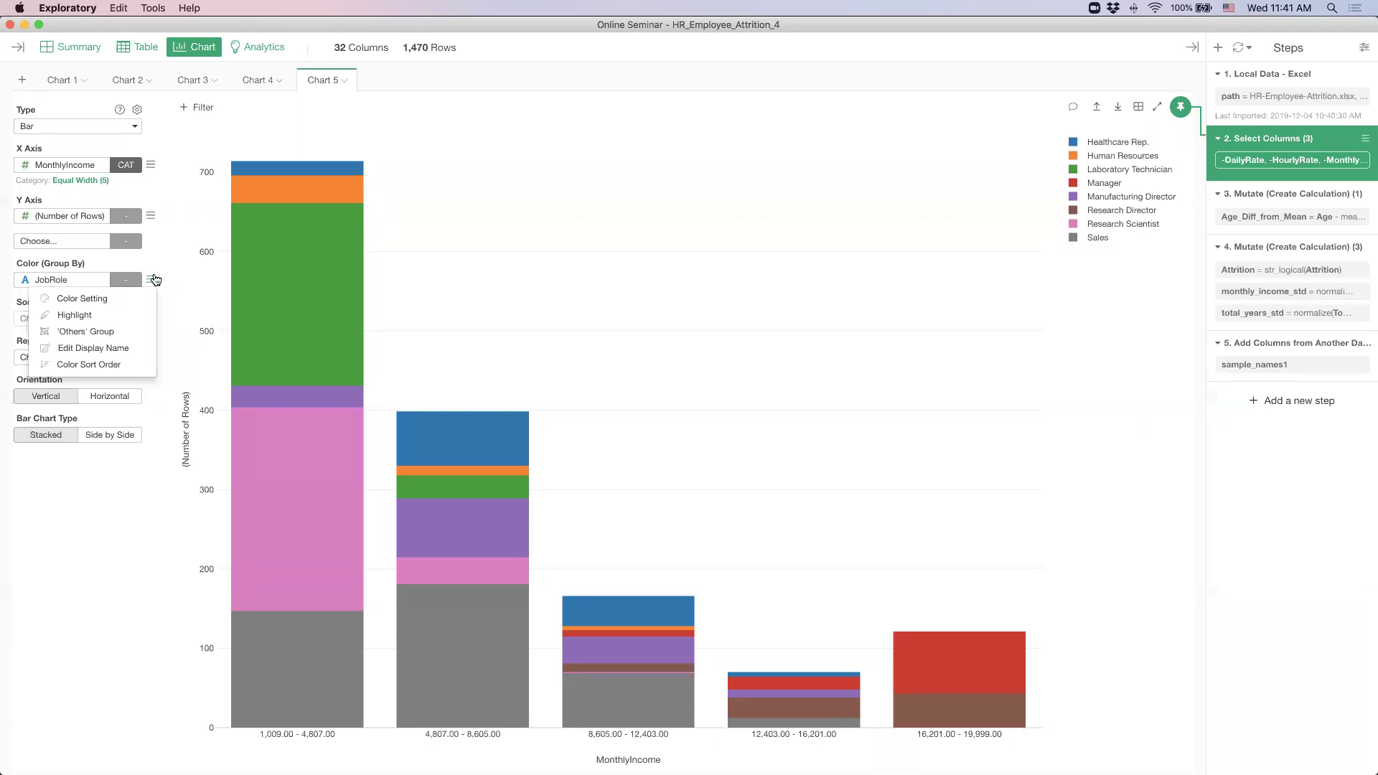
pyautogui.click(155, 280)
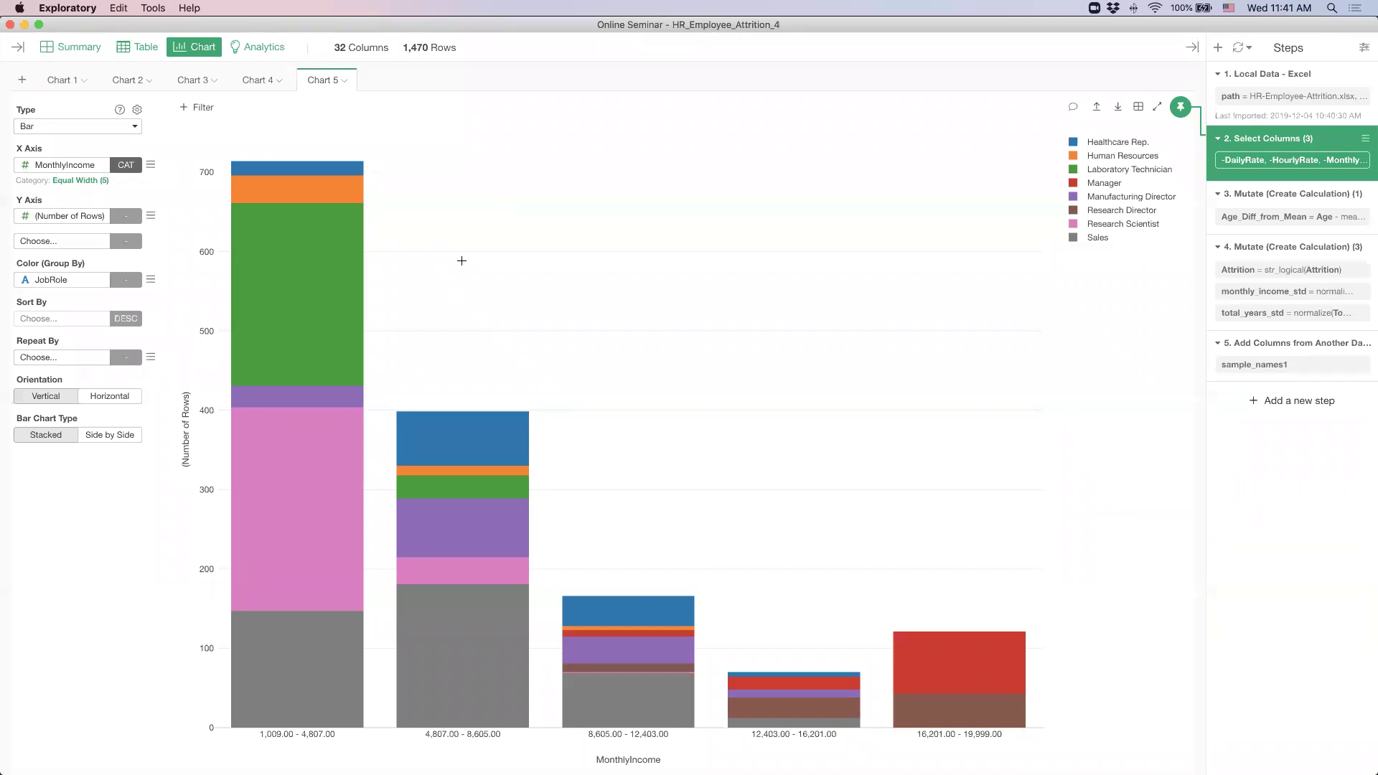
pyautogui.press('super+Tab')
pyautogui.press('super+Tab')
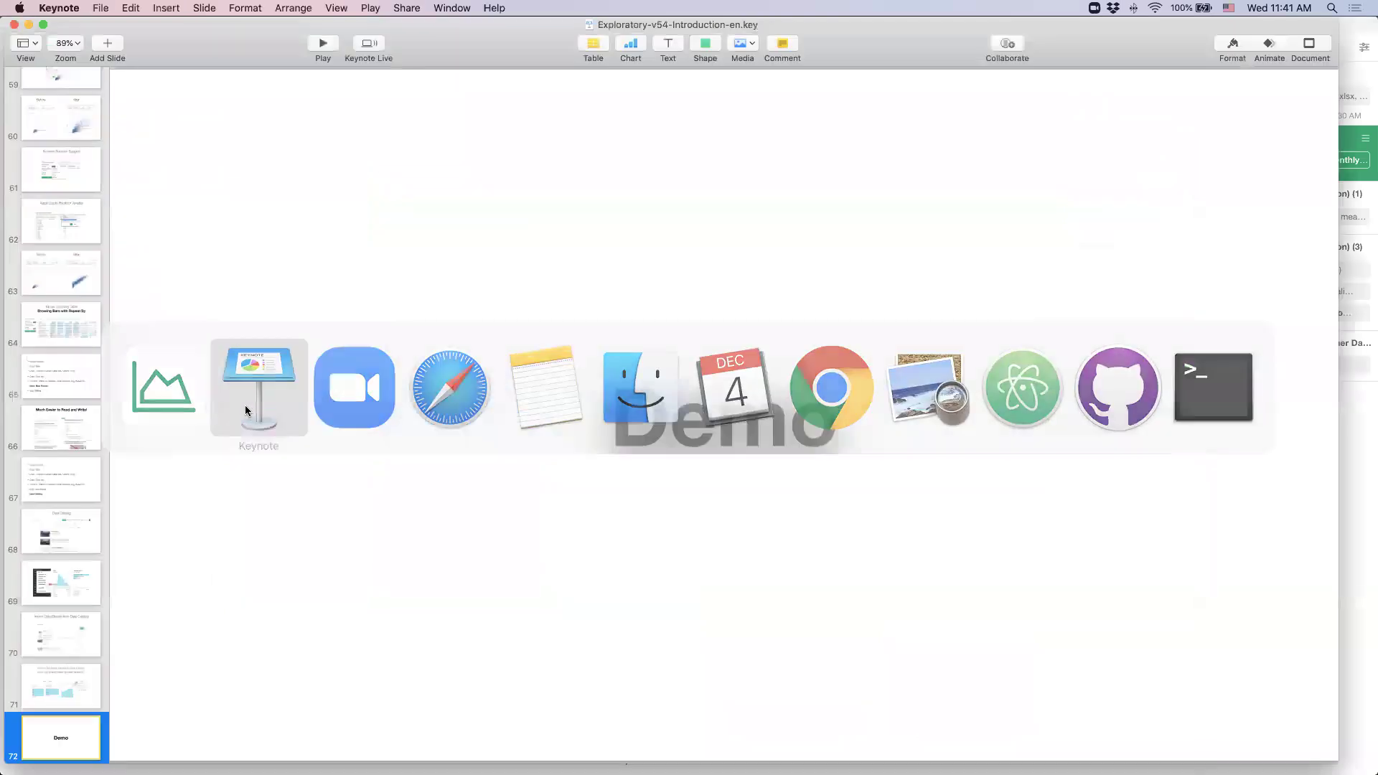
pyautogui.scroll(3, 70, 478)
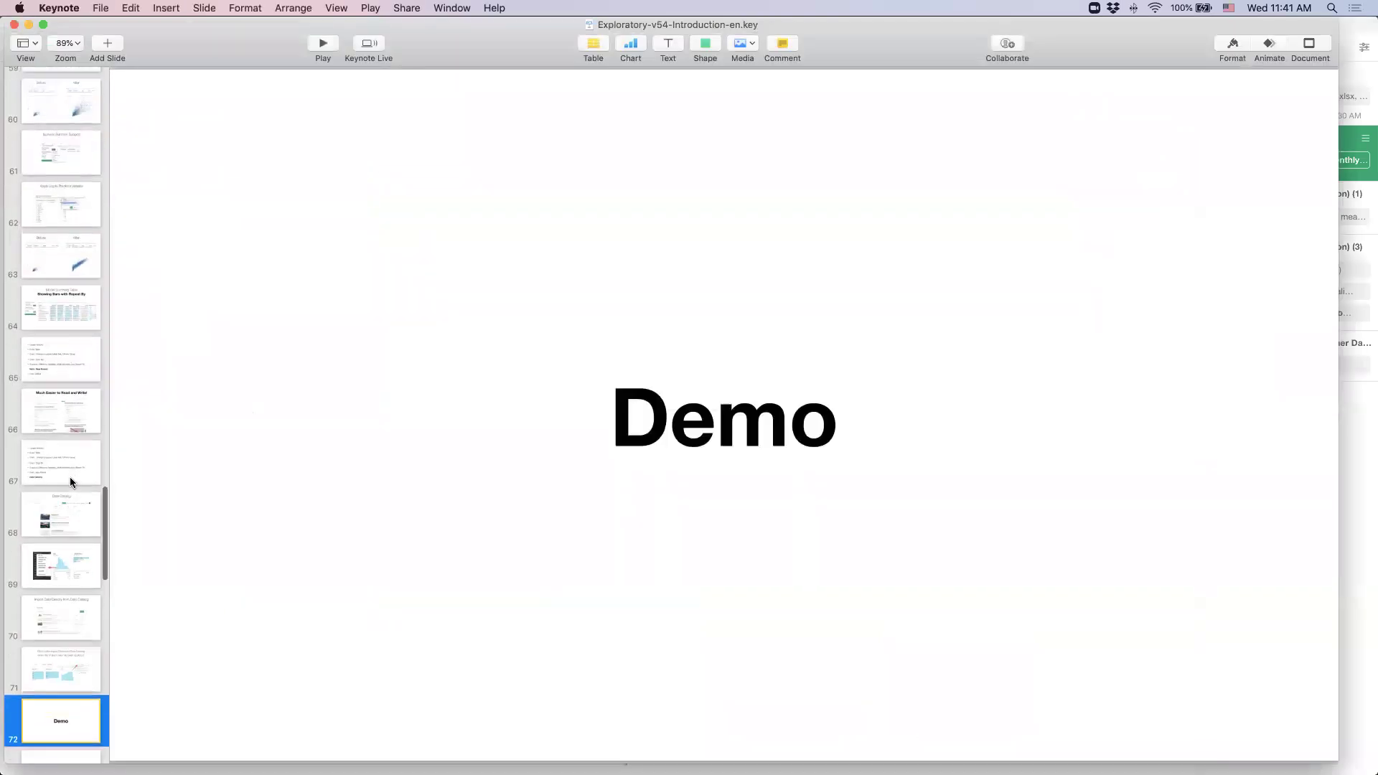
pyautogui.press('super+Tab')
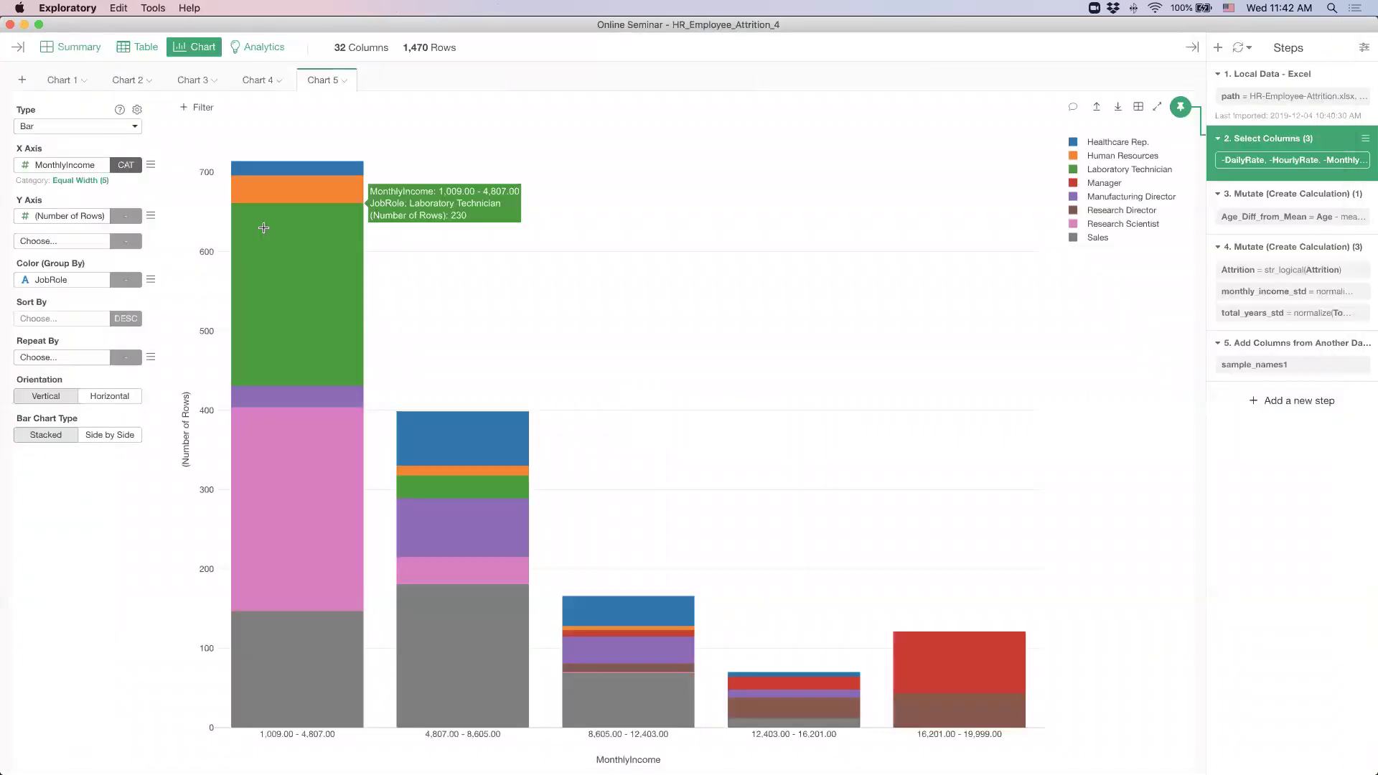
# Step: Create a new Linear Regression Analysis in Analytics with MonthlyIncome as the target variable
pyautogui.click(262, 48)
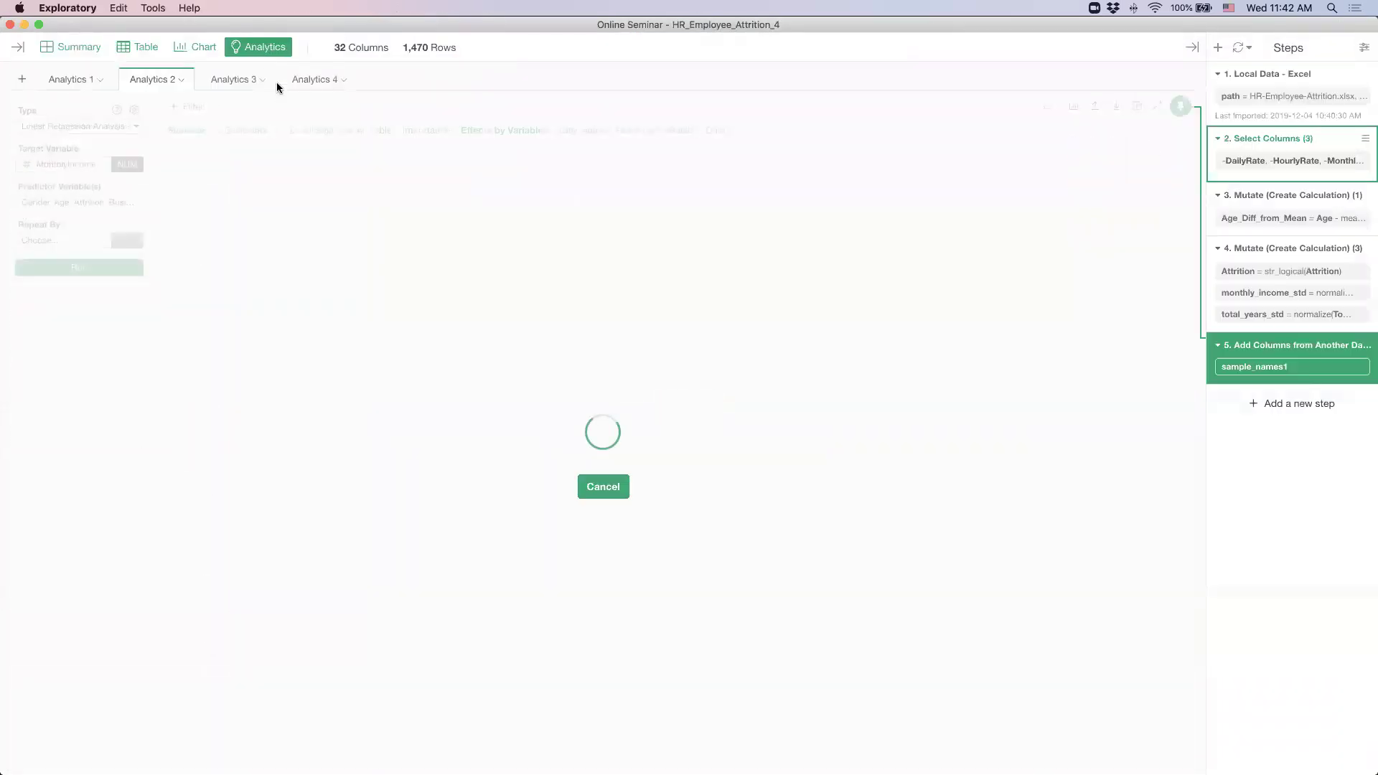
pyautogui.click(21, 82)
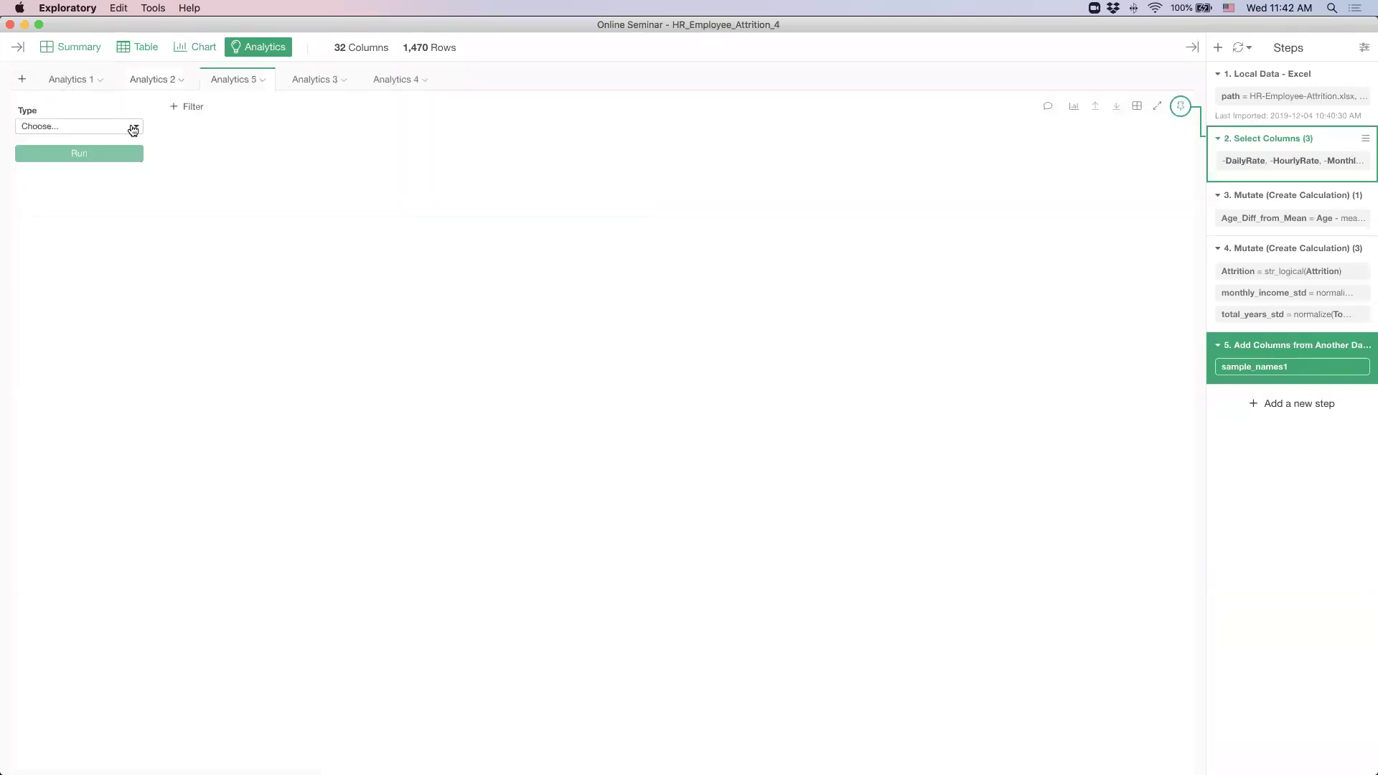
pyautogui.click(94, 126)
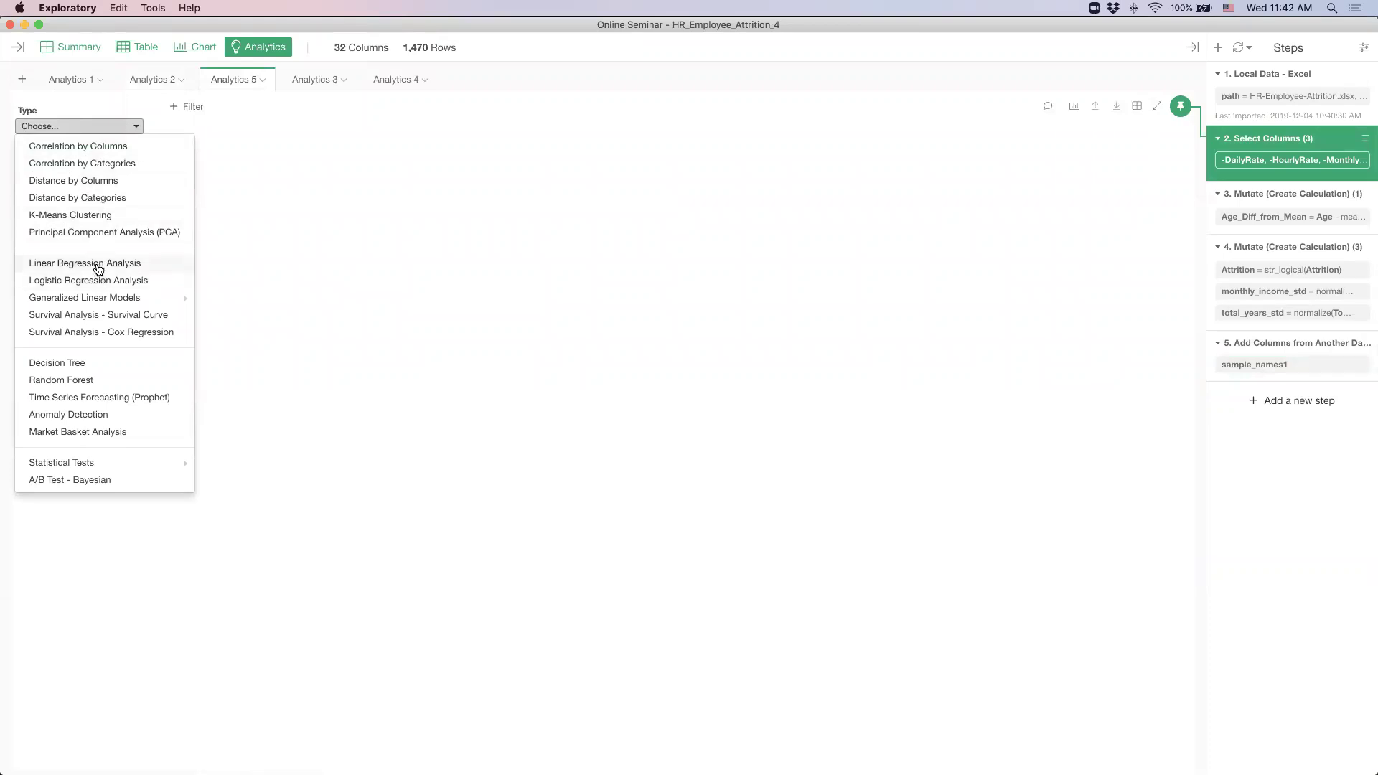
pyautogui.click(98, 266)
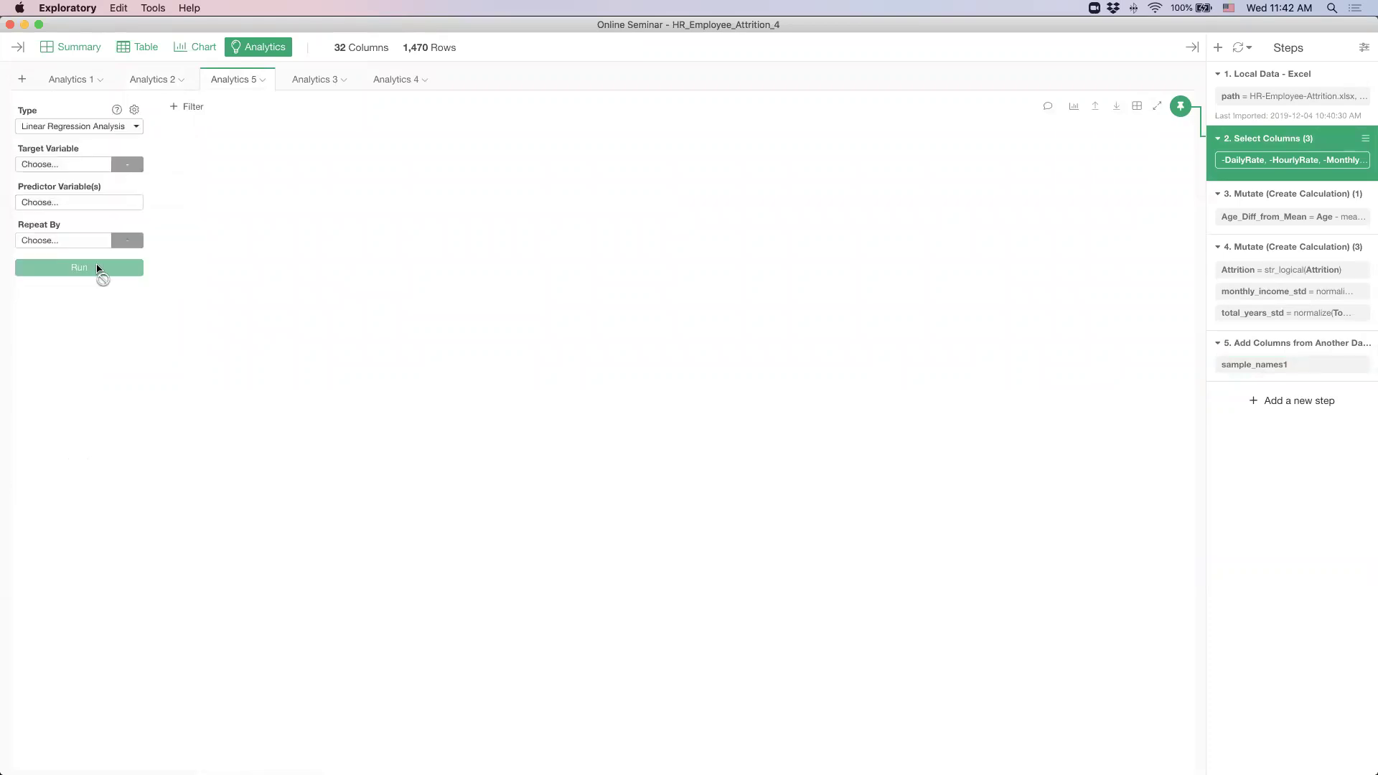
pyautogui.click(68, 165)
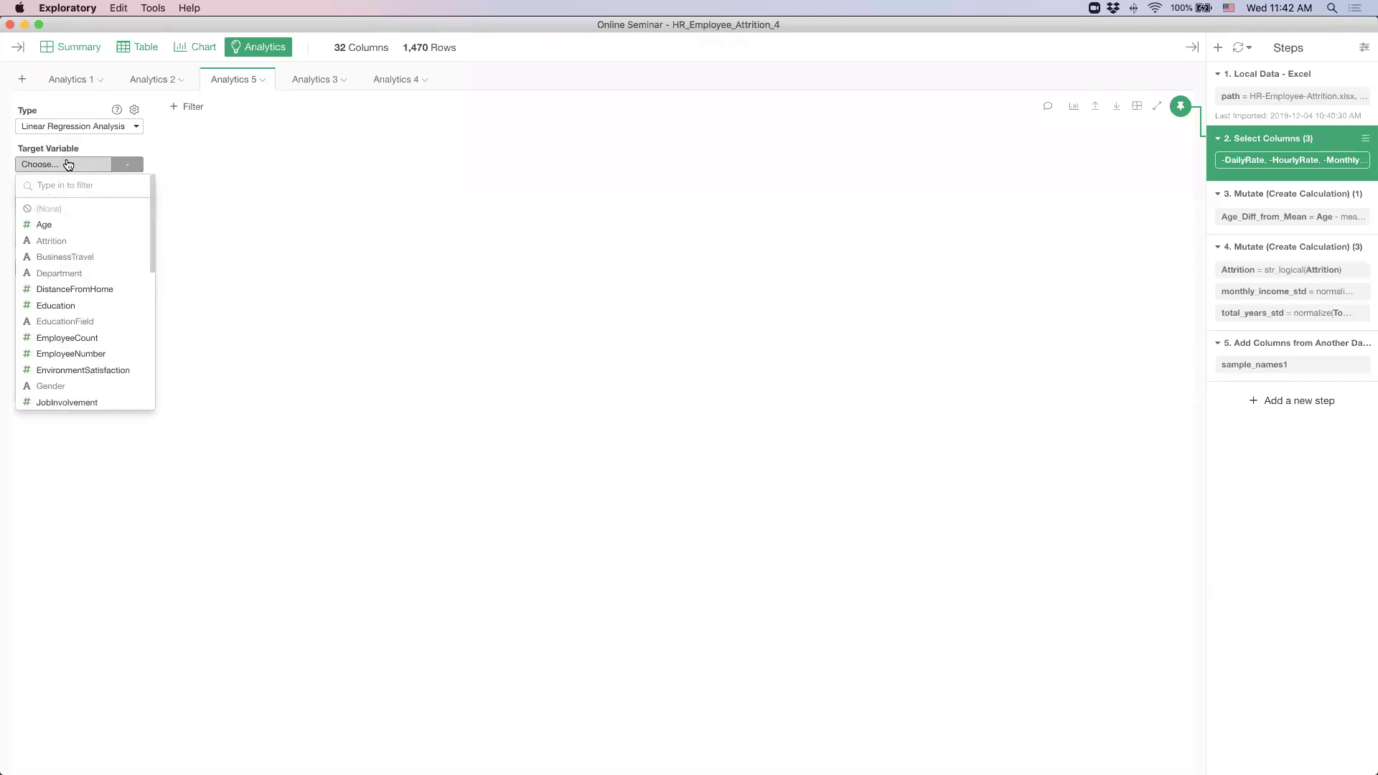
pyautogui.scroll(-5, 83, 279)
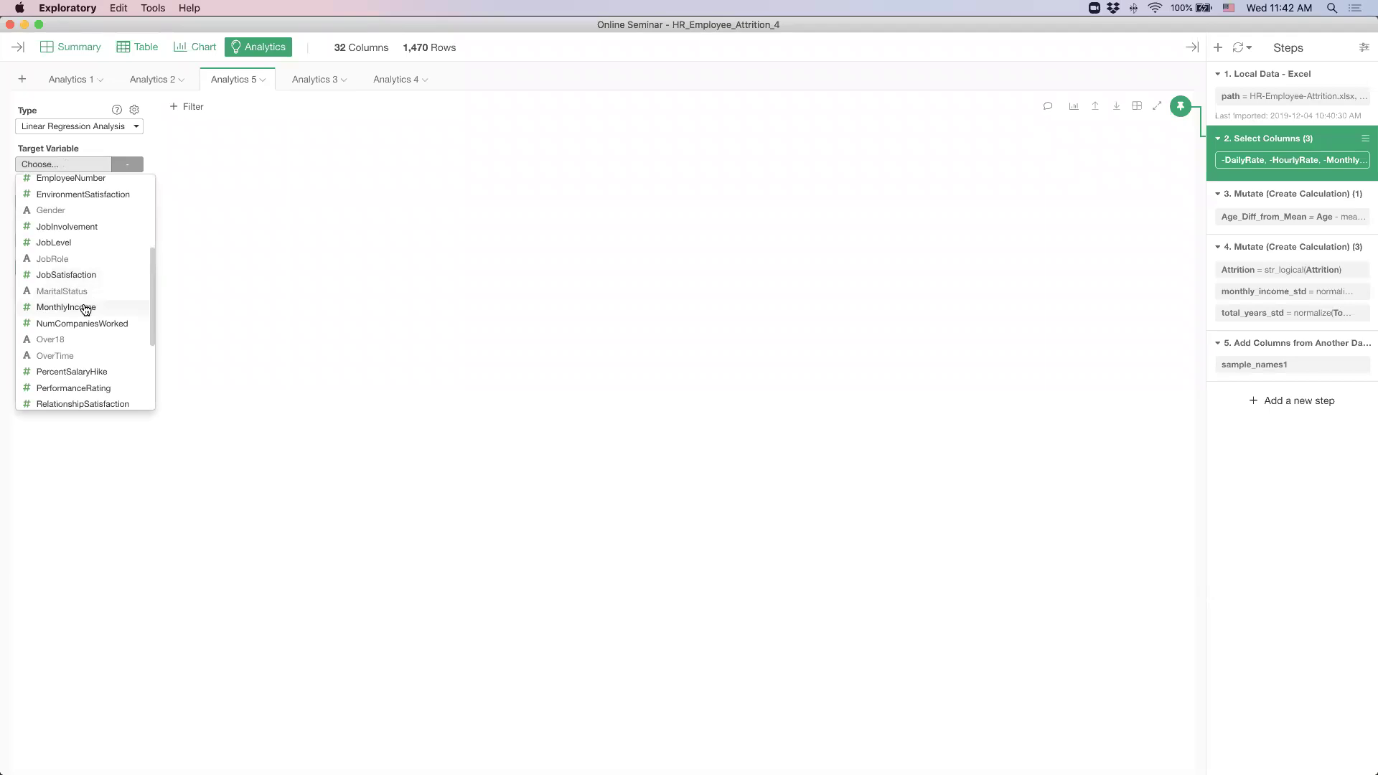
pyautogui.click(84, 307)
# Step: Set the predictor variables to all available columns from Age through TotalWorkingYears and run the regression
pyautogui.click(68, 202)
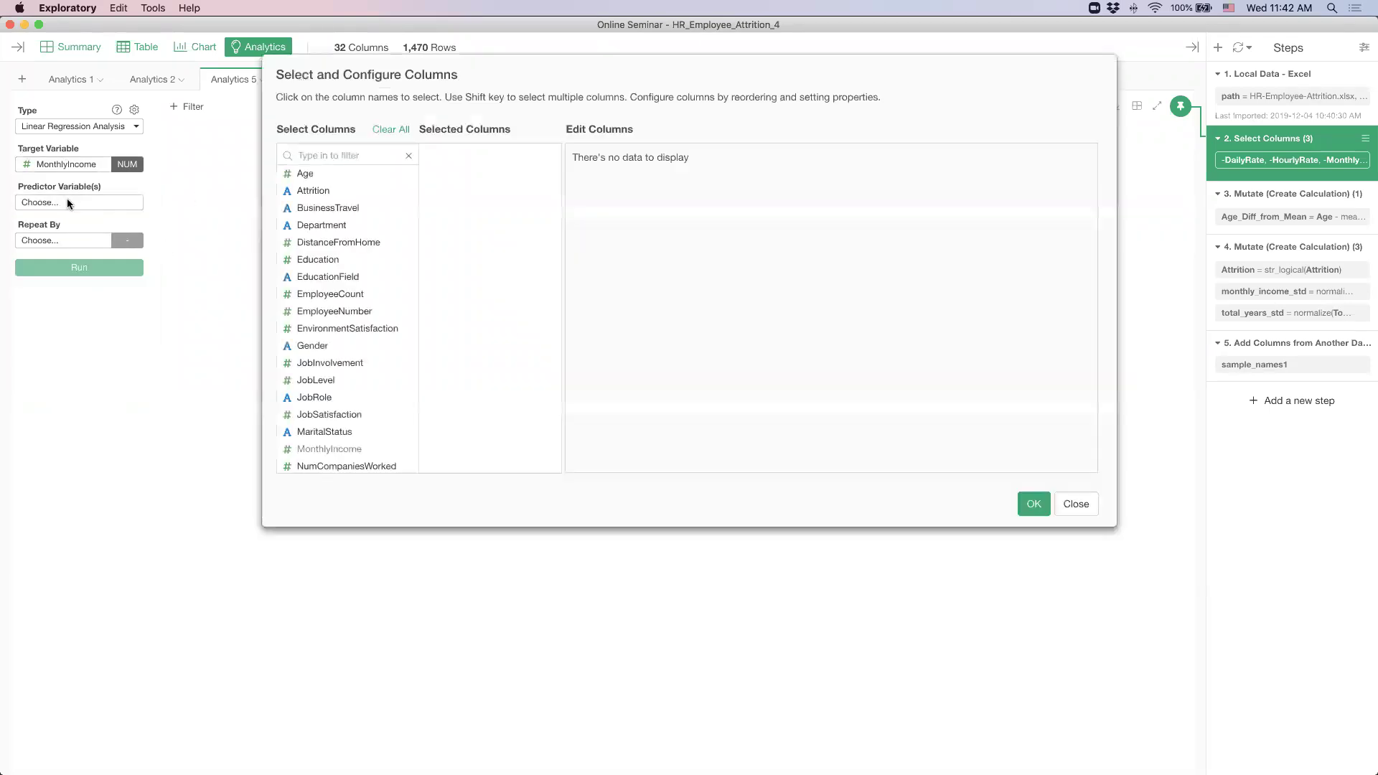
pyautogui.click(349, 176)
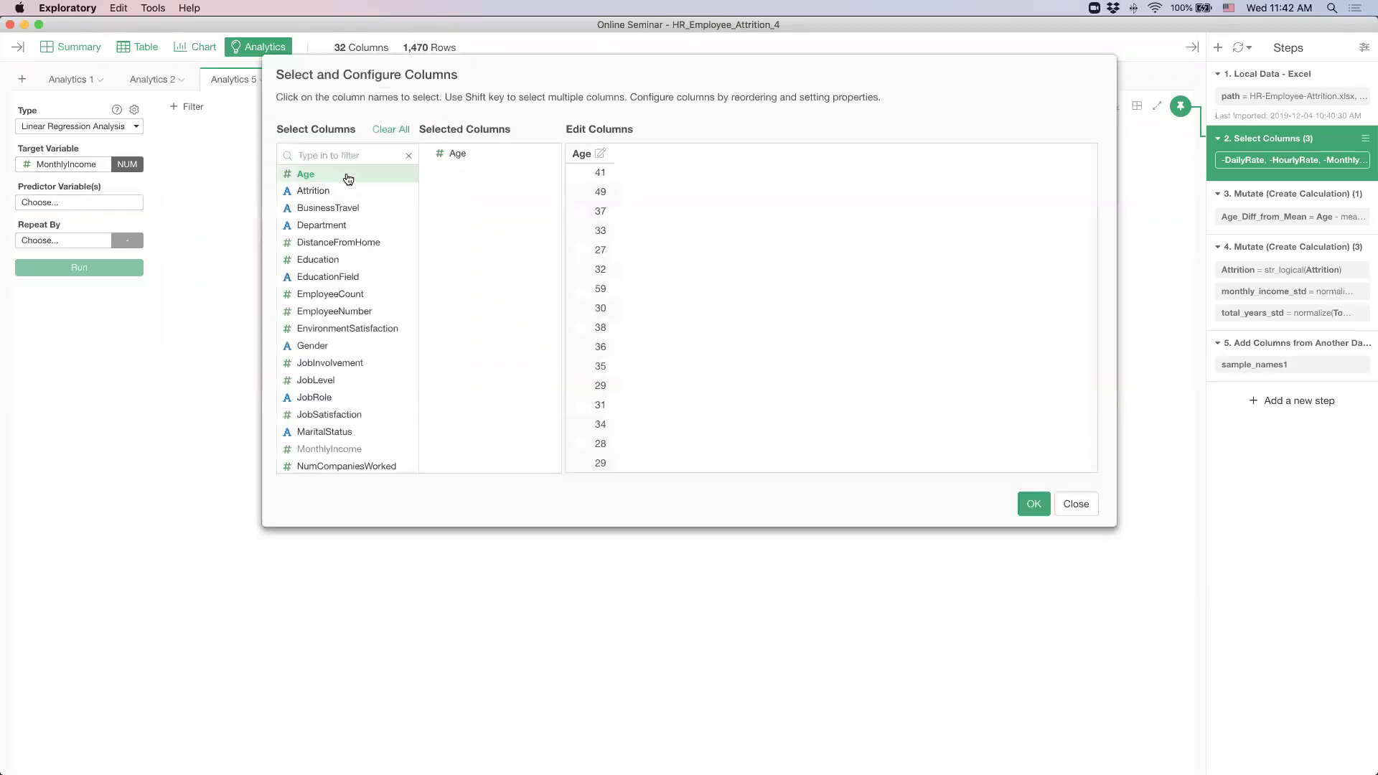
pyautogui.scroll(-5, 374, 299)
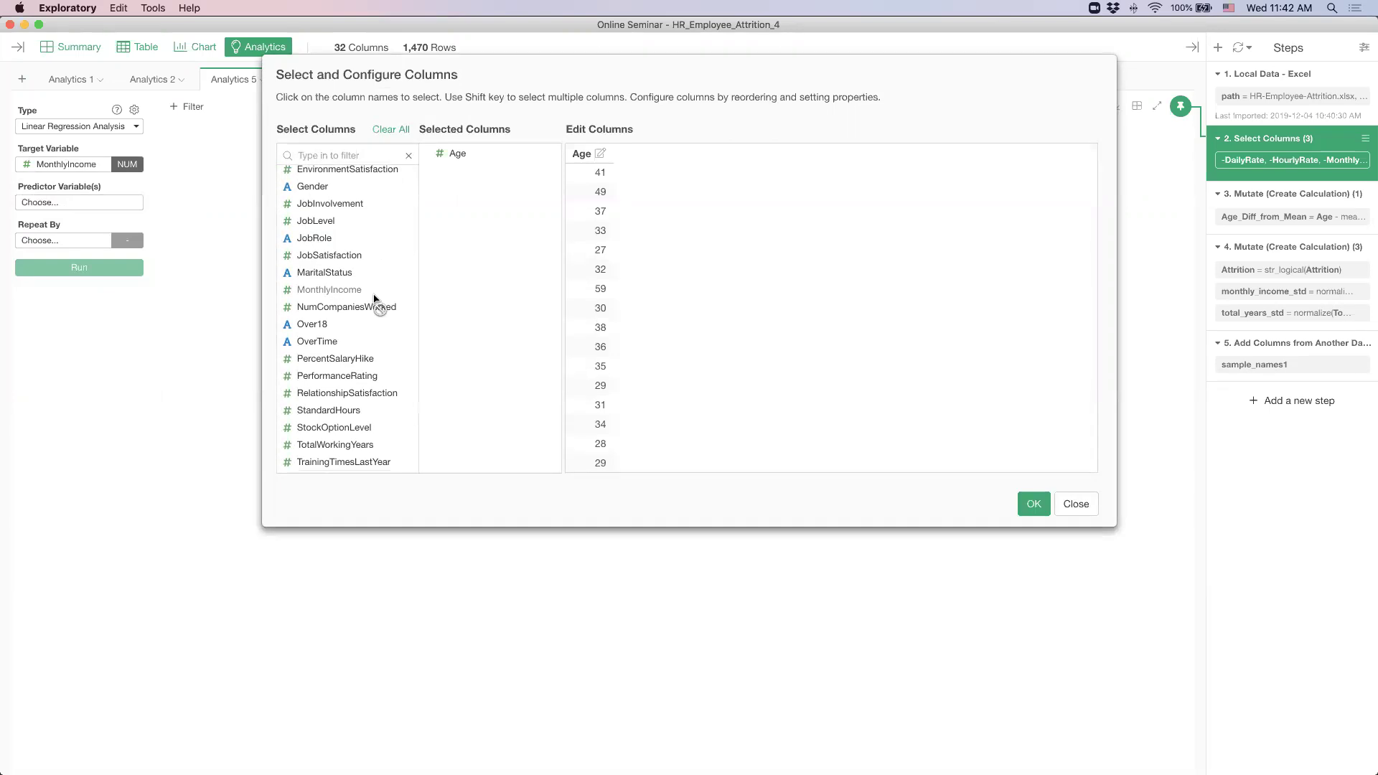
pyautogui.keyDown('shift'); pyautogui.click(369, 392); pyautogui.keyUp('shift')
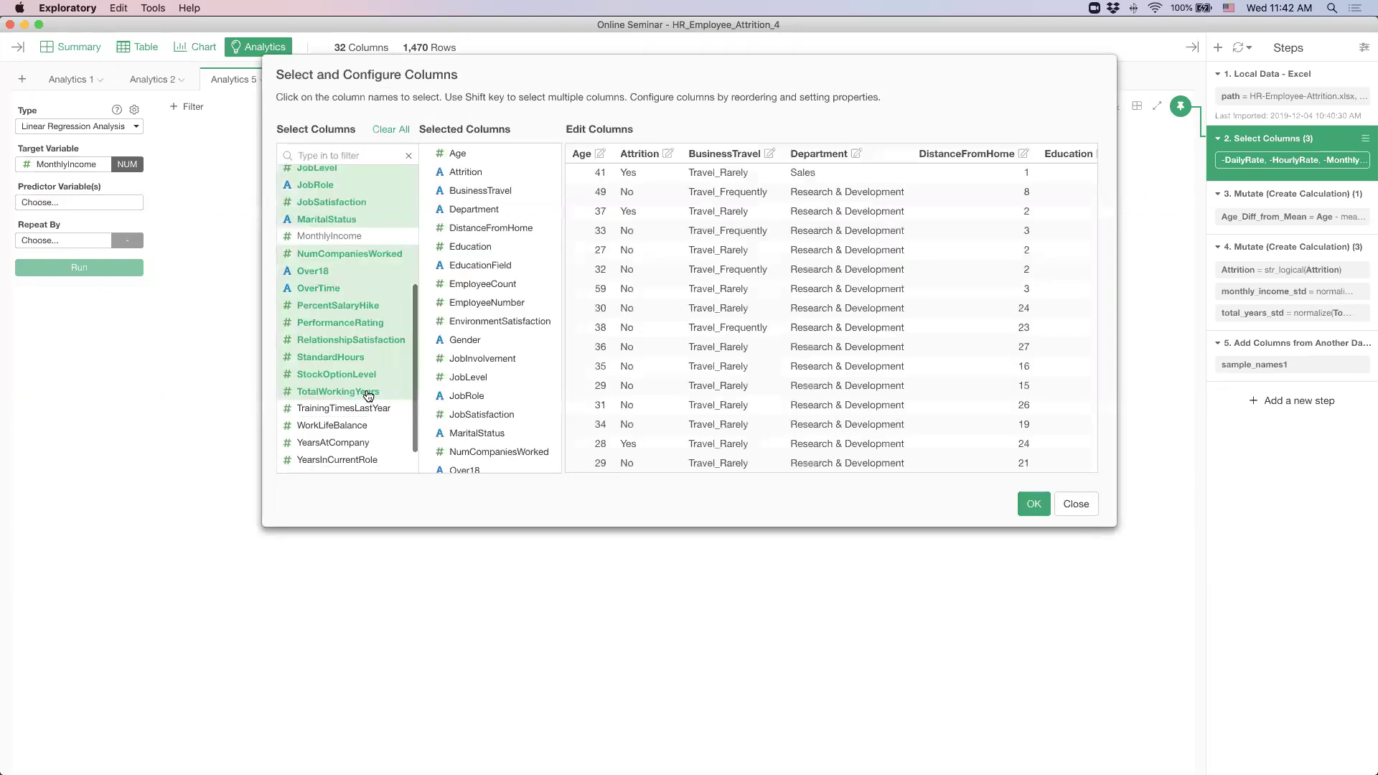
pyautogui.scroll(2, 369, 396)
pyautogui.scroll(2, 368, 396)
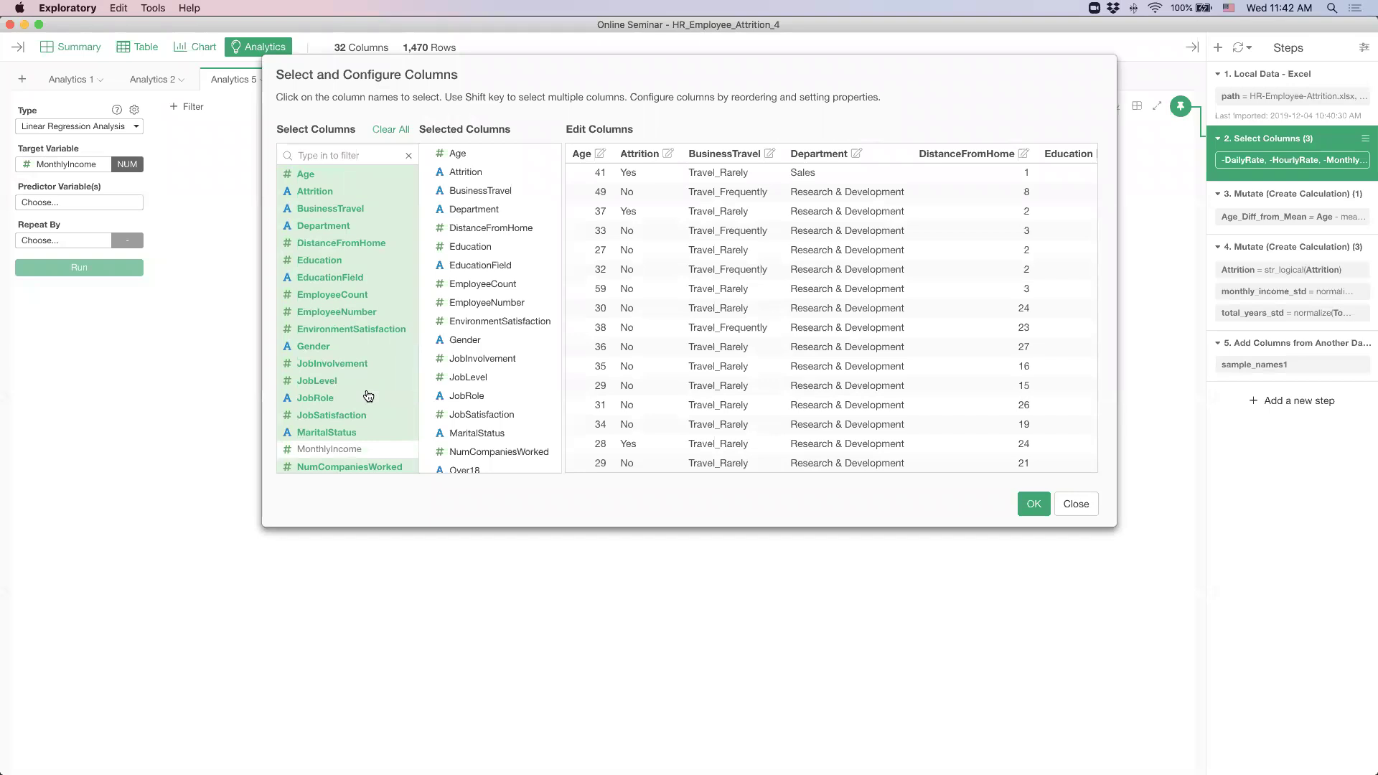
pyautogui.scroll(-2, 368, 397)
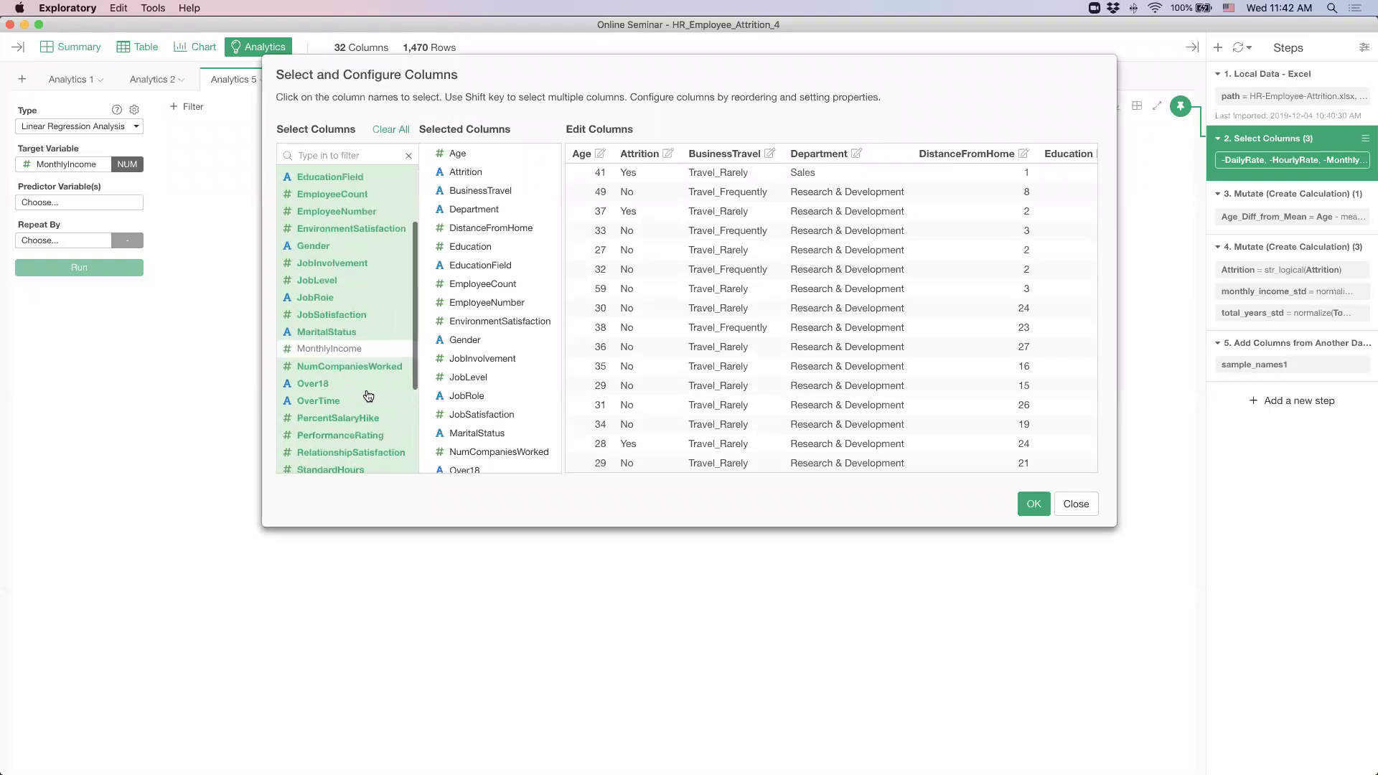
pyautogui.scroll(2, 368, 396)
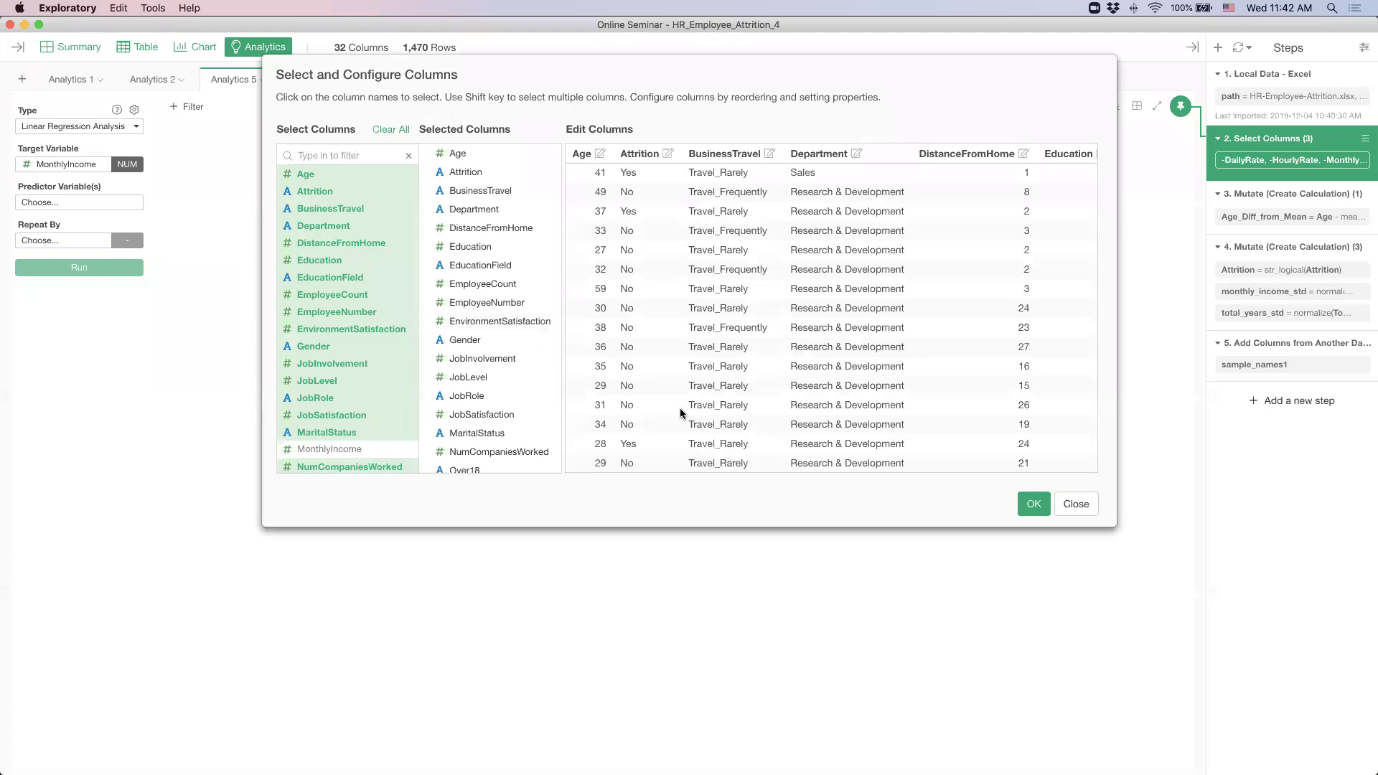
pyautogui.click(1035, 505)
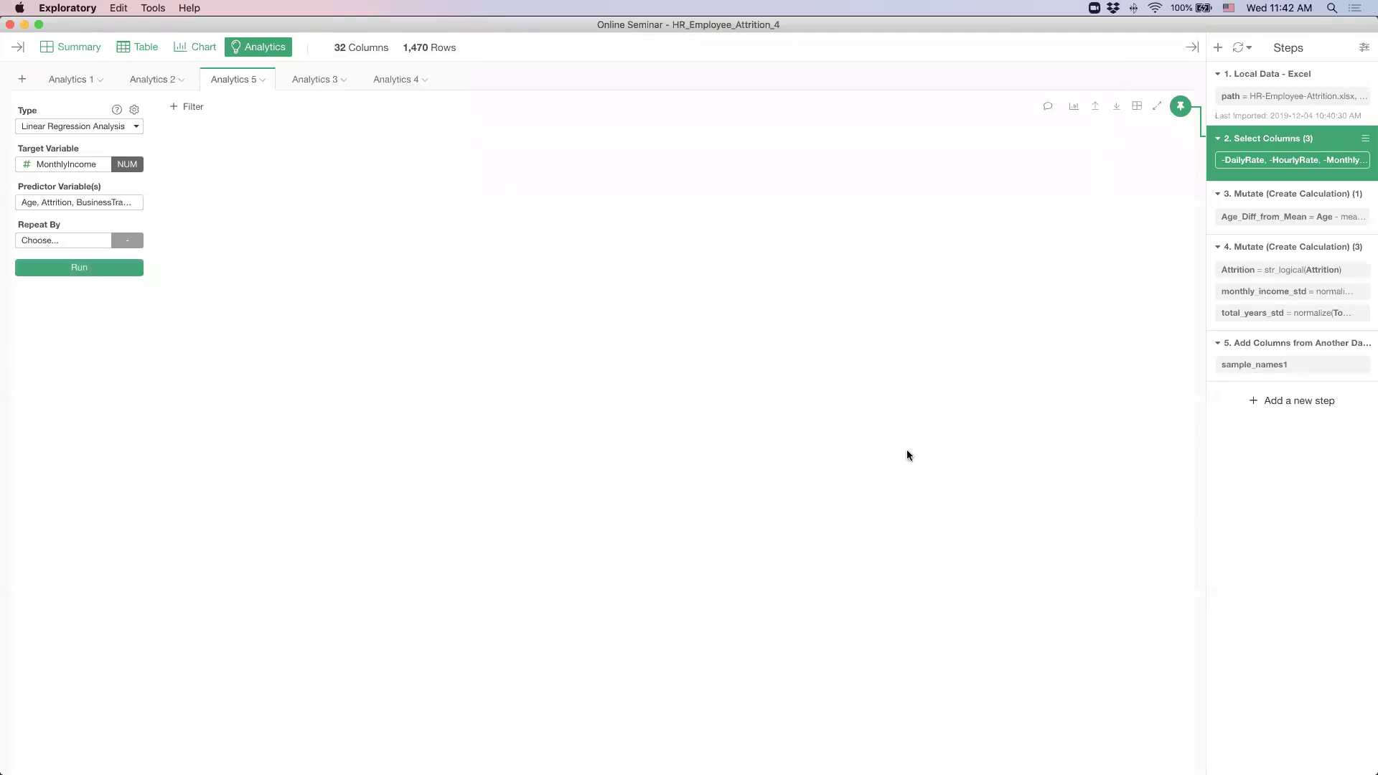
pyautogui.click(86, 270)
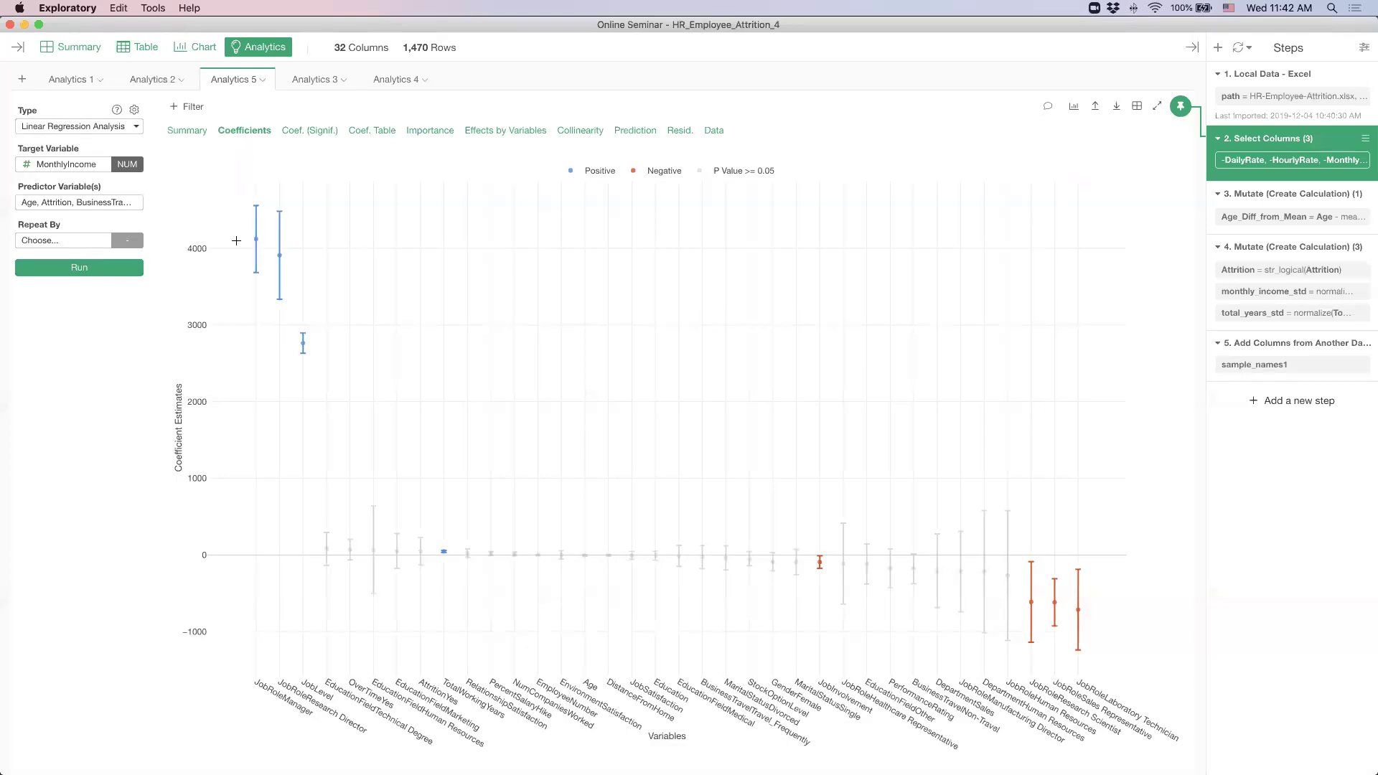
# Step: Examine the regression coefficients and the collinearity chart, checking the VIF of JobRole and Department
pyautogui.moveTo(252, 243)
pyautogui.click(580, 131)
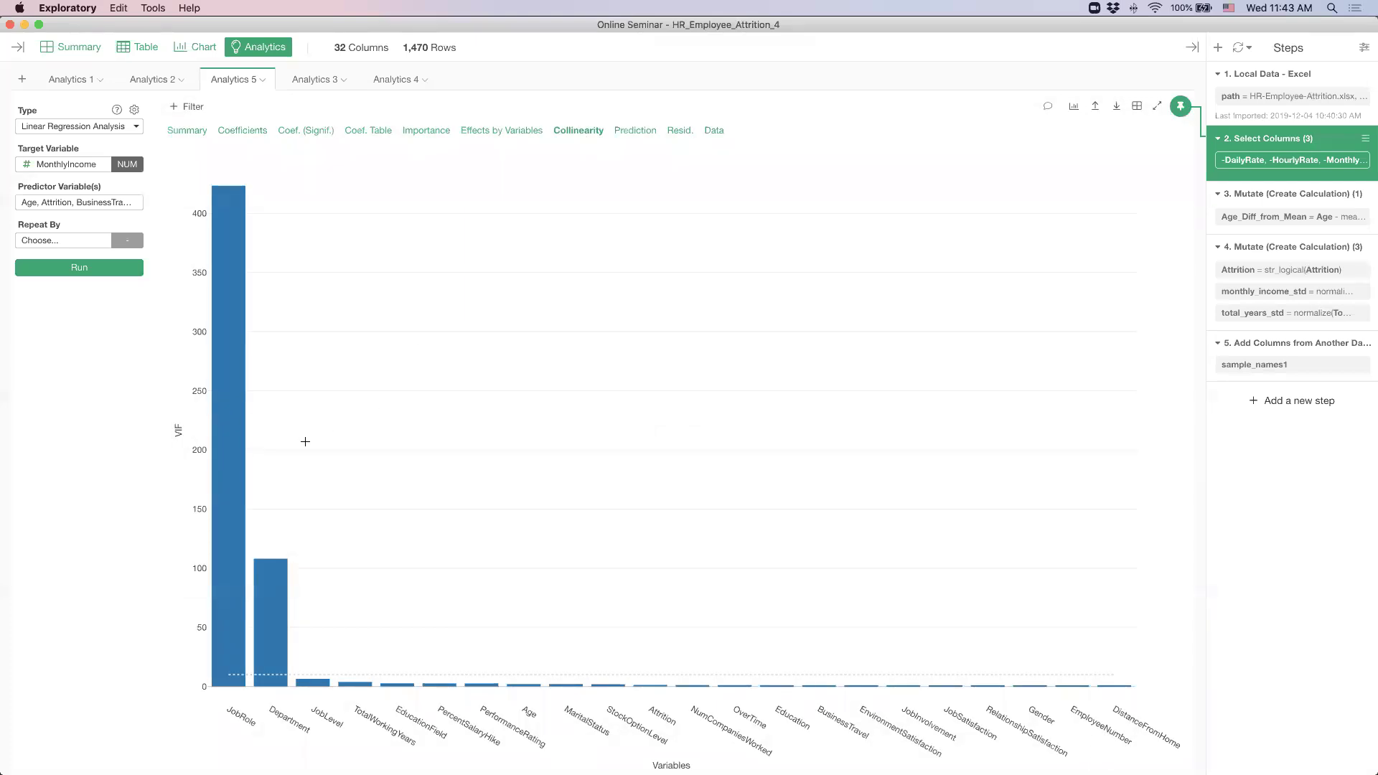
pyautogui.moveTo(236, 449)
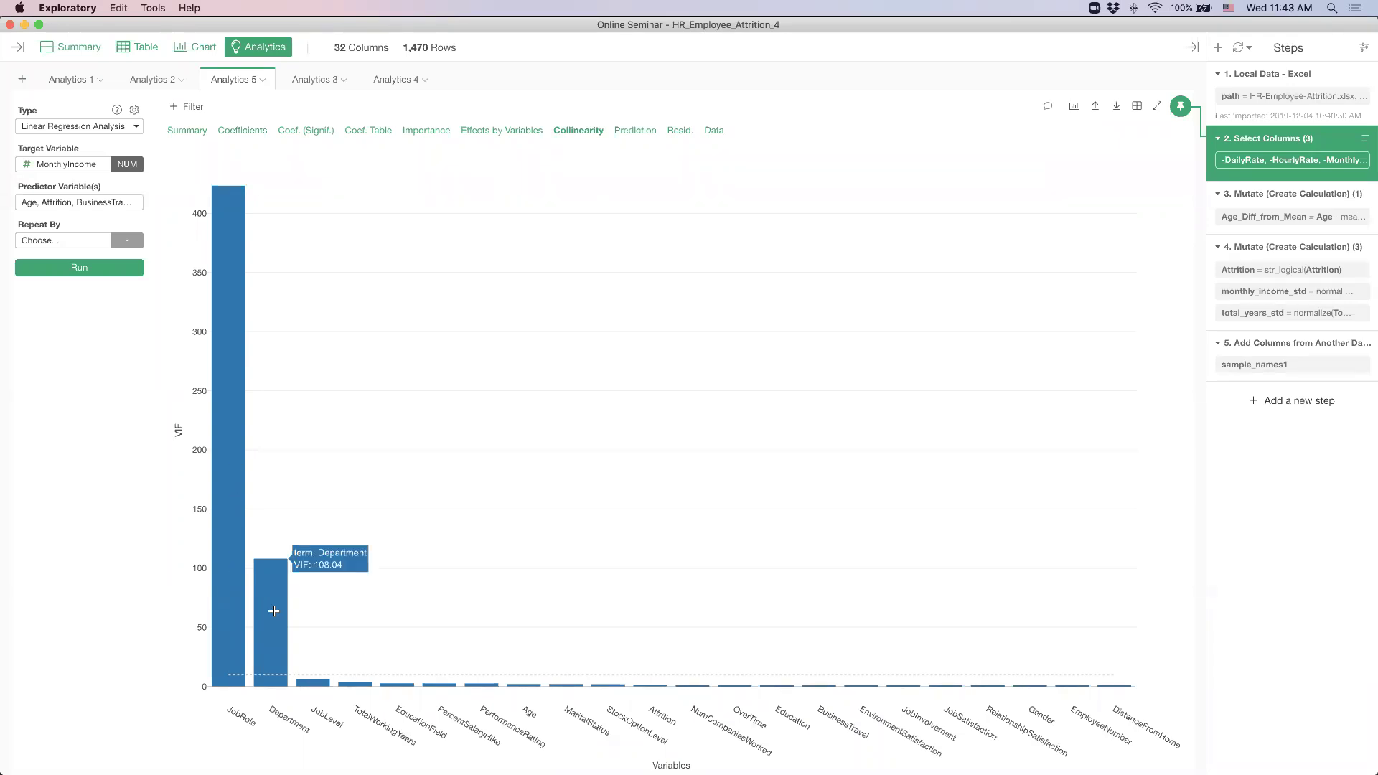
pyautogui.moveTo(257, 616)
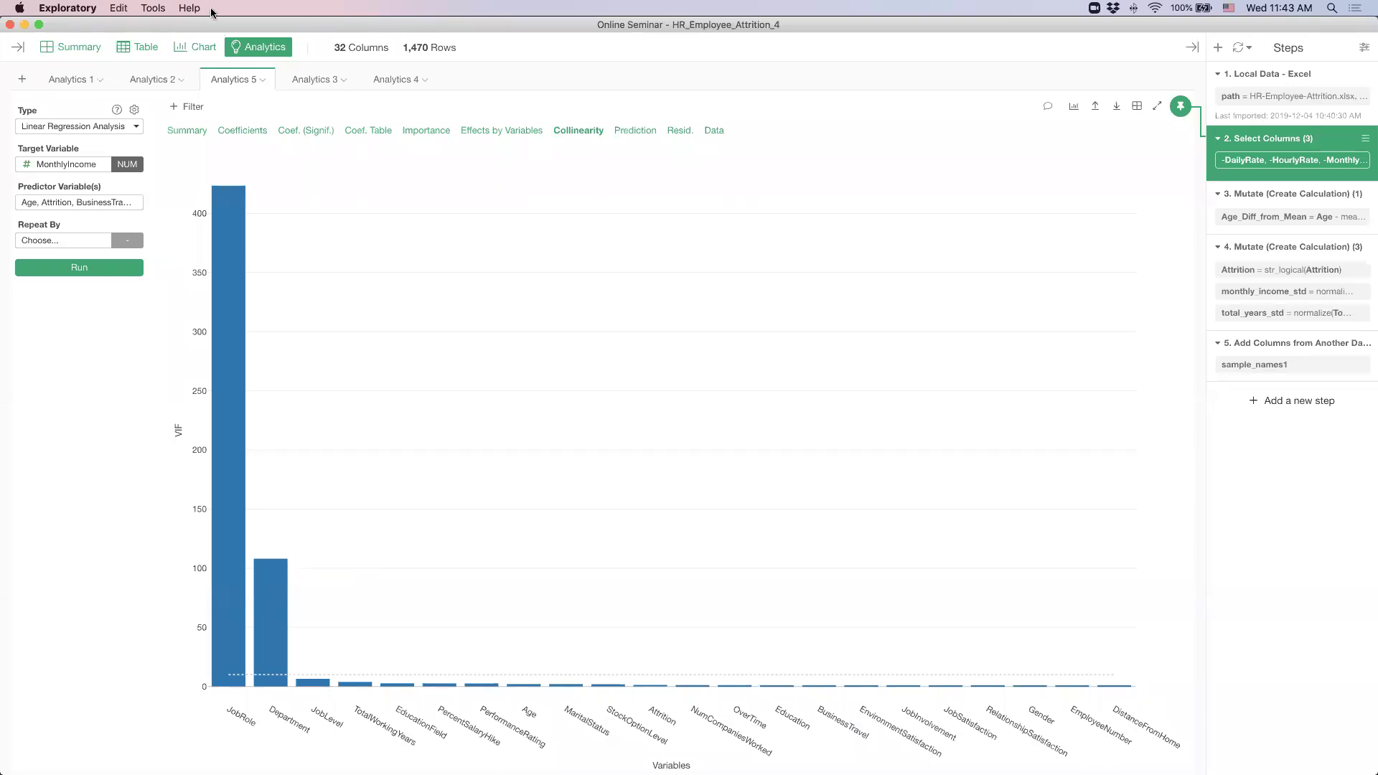
# Step: View Chart 2 to examine how each JobRole is distributed across Department
pyautogui.click(192, 47)
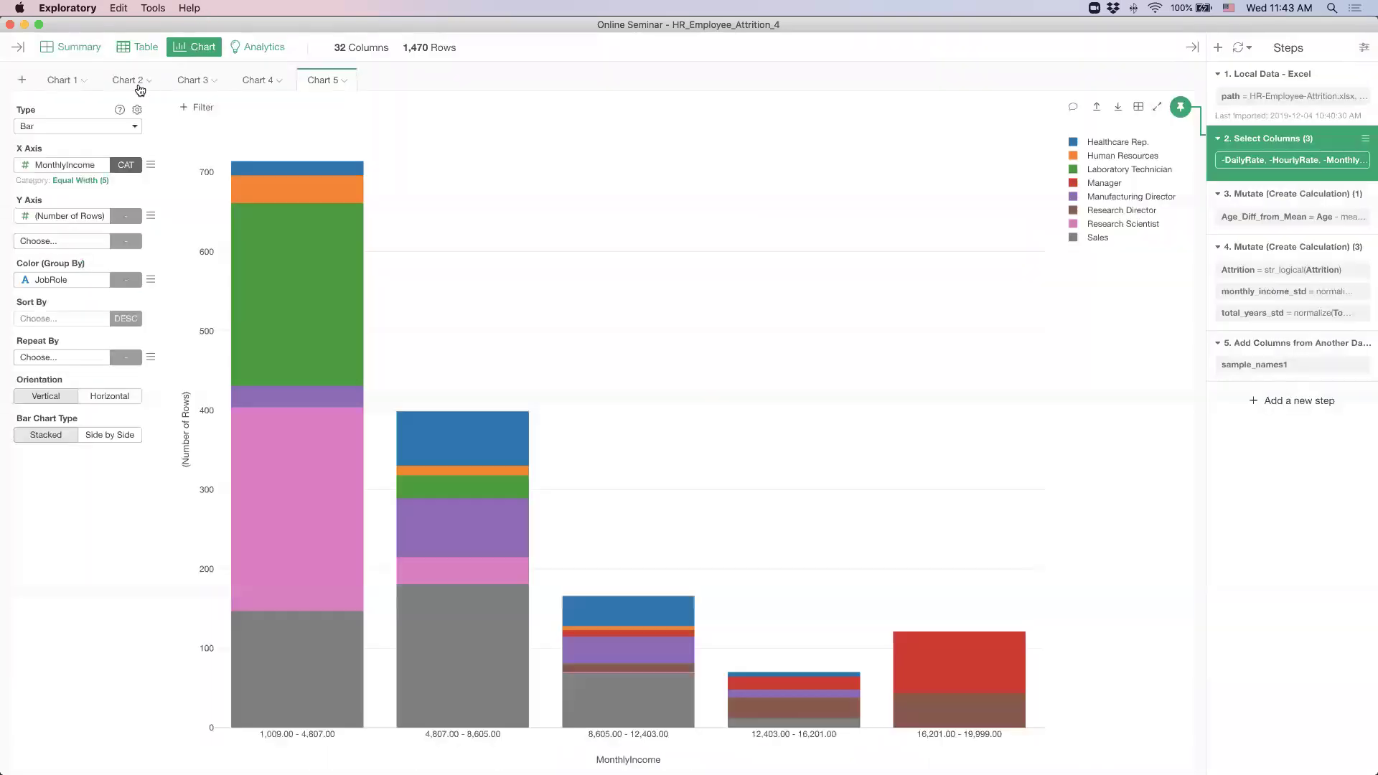
pyautogui.moveTo(120, 84)
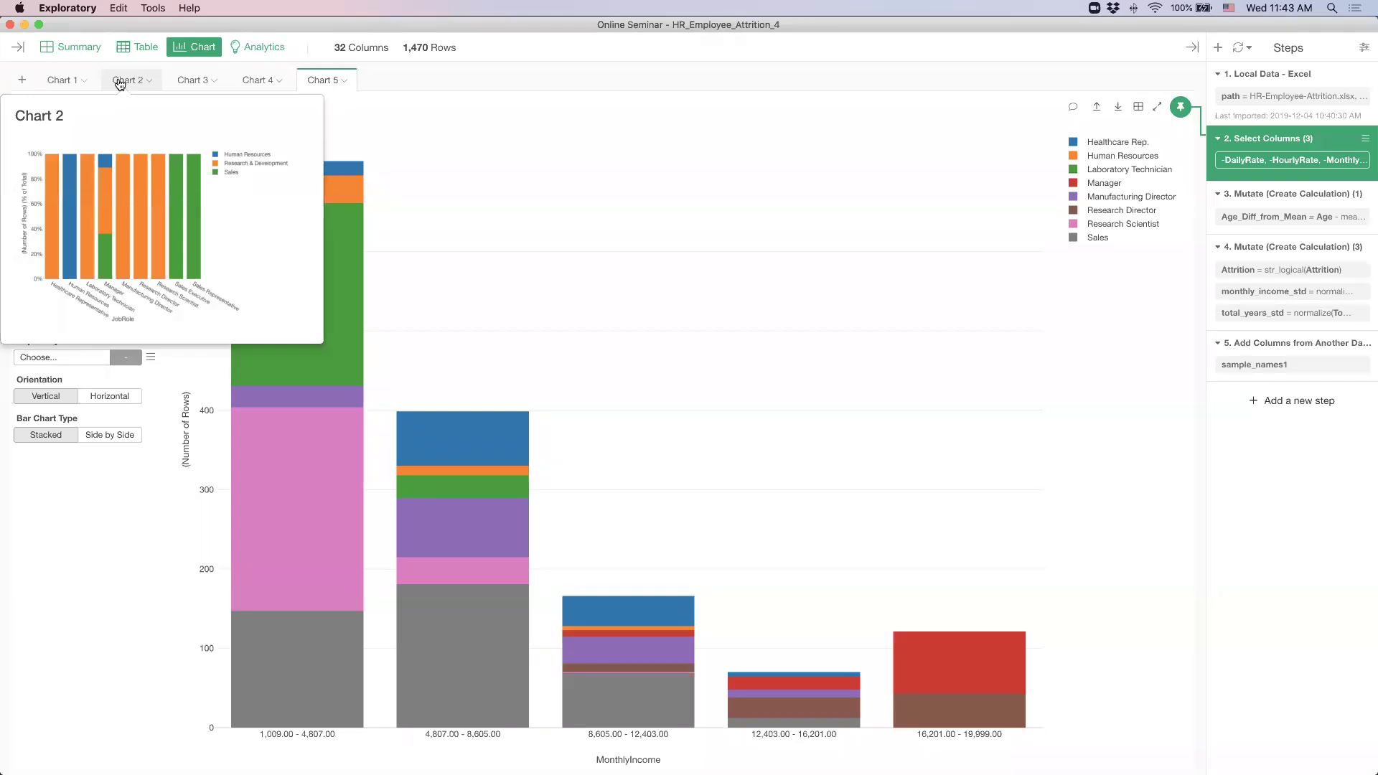
pyautogui.click(120, 81)
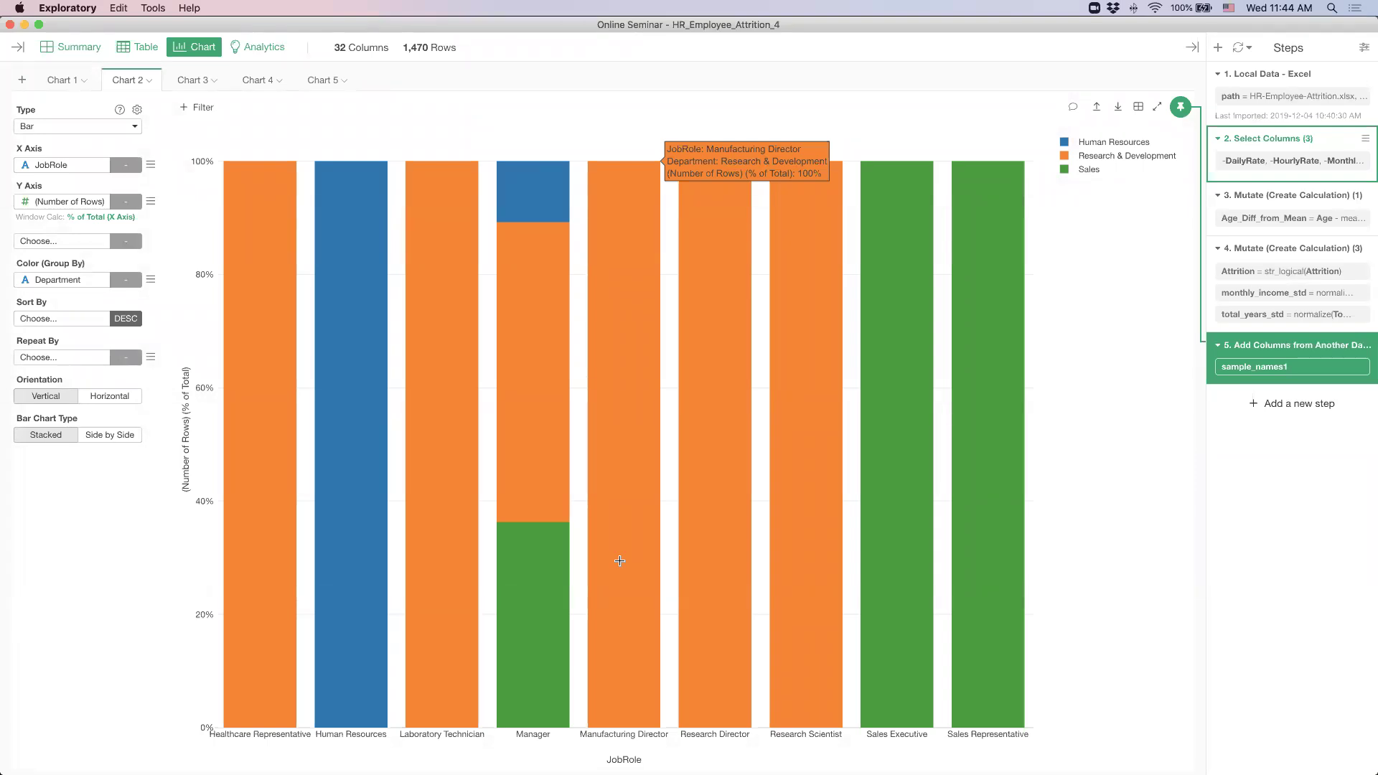
# Step: Remove JobRole from the predictor variables of the MonthlyIncome regression and rerun the analysis
pyautogui.click(260, 46)
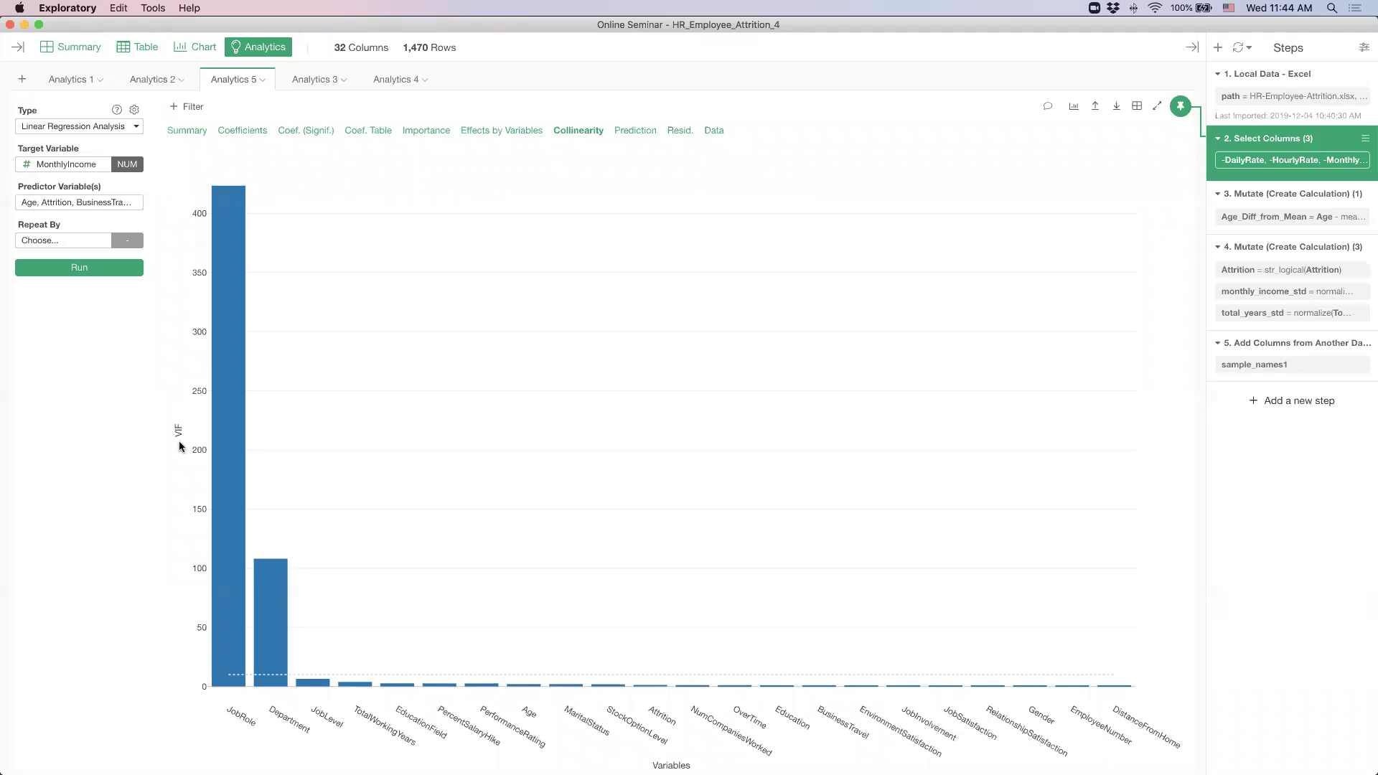
pyautogui.click(93, 202)
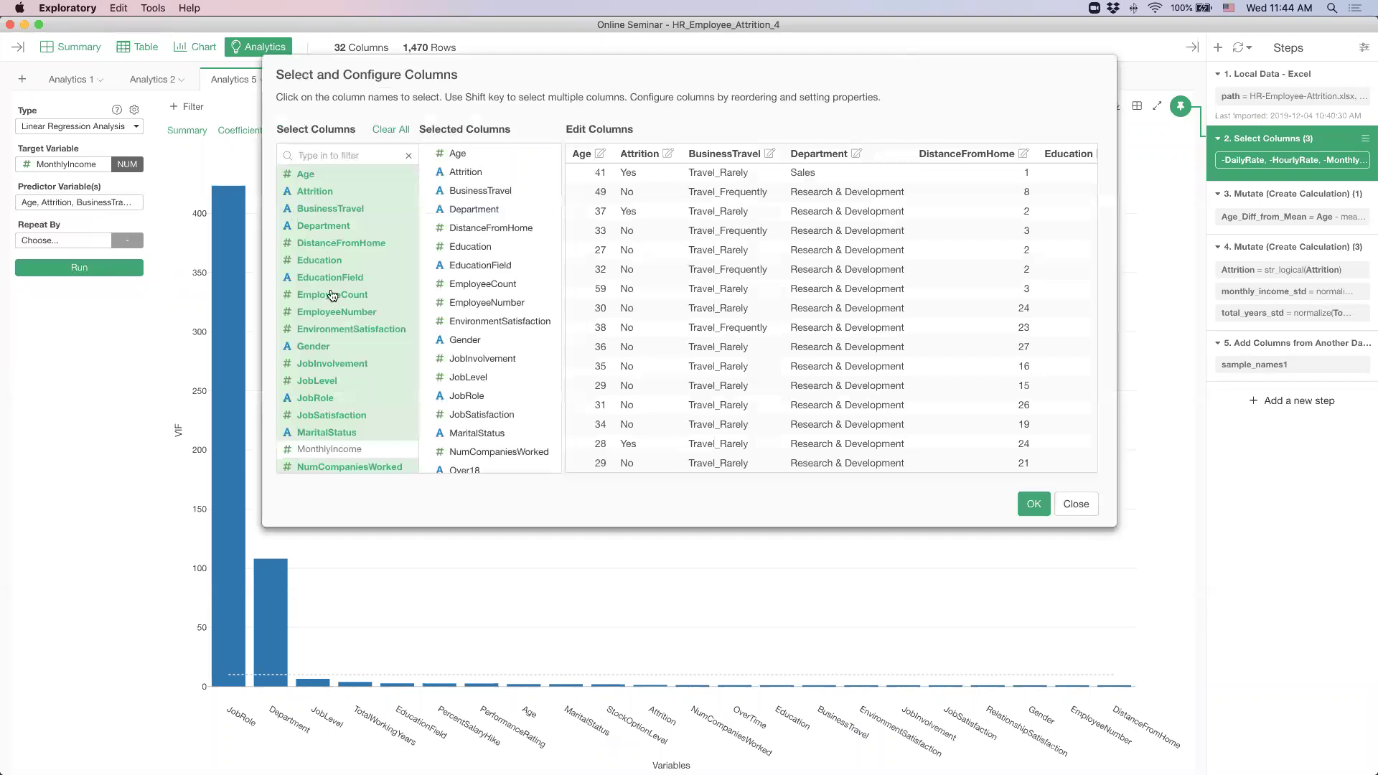
pyautogui.scroll(-2, 333, 351)
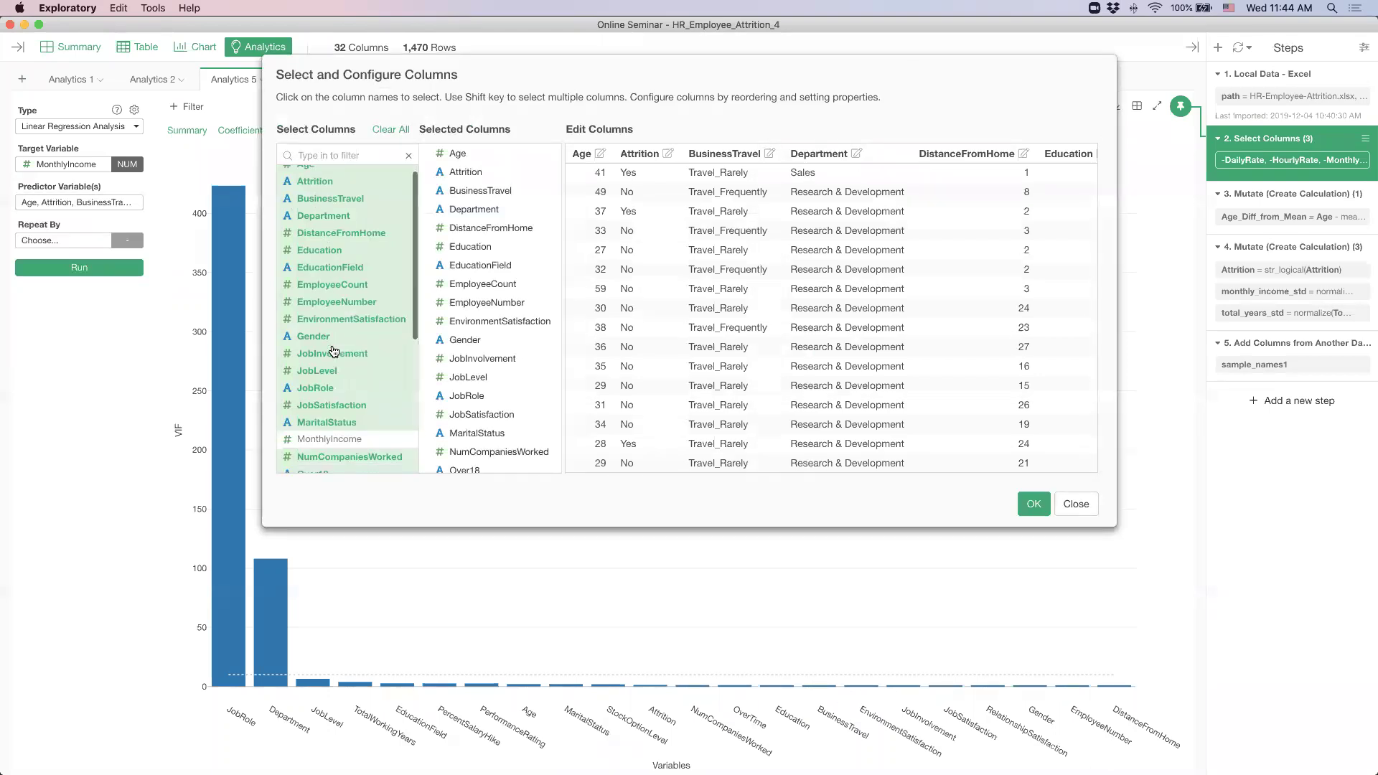
pyautogui.click(333, 362)
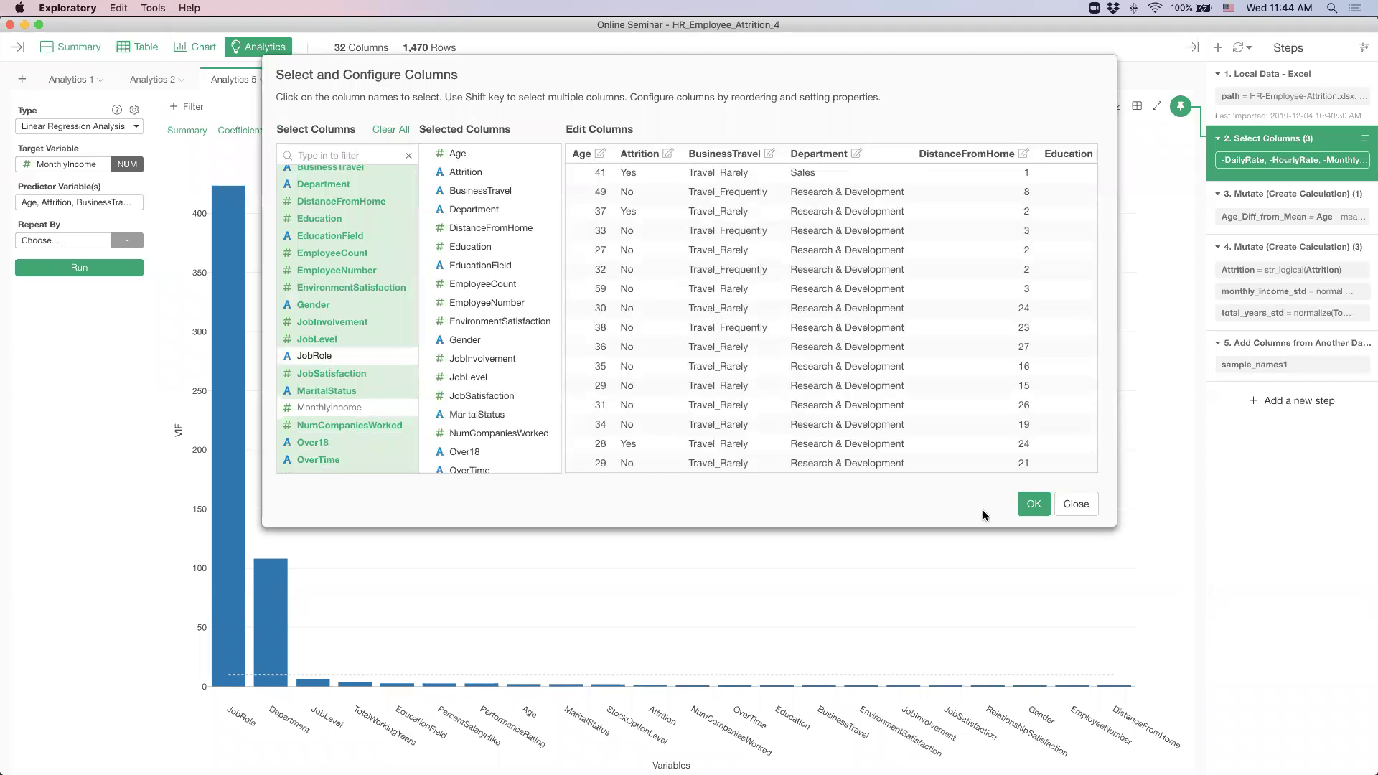
pyautogui.click(1026, 504)
pyautogui.click(91, 270)
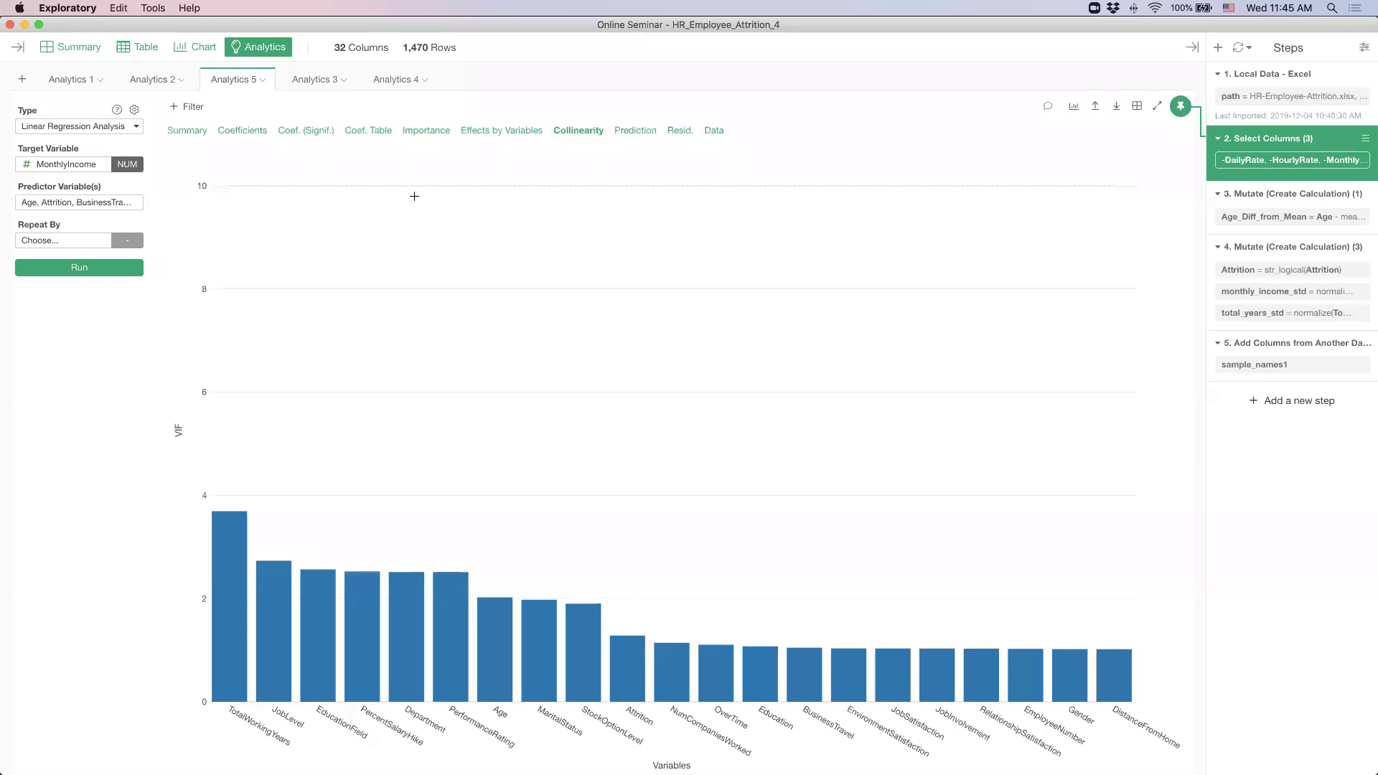
# Step: Examine the rerun model's JobLevel coefficient and the importance of JobLevel and Age
pyautogui.click(244, 131)
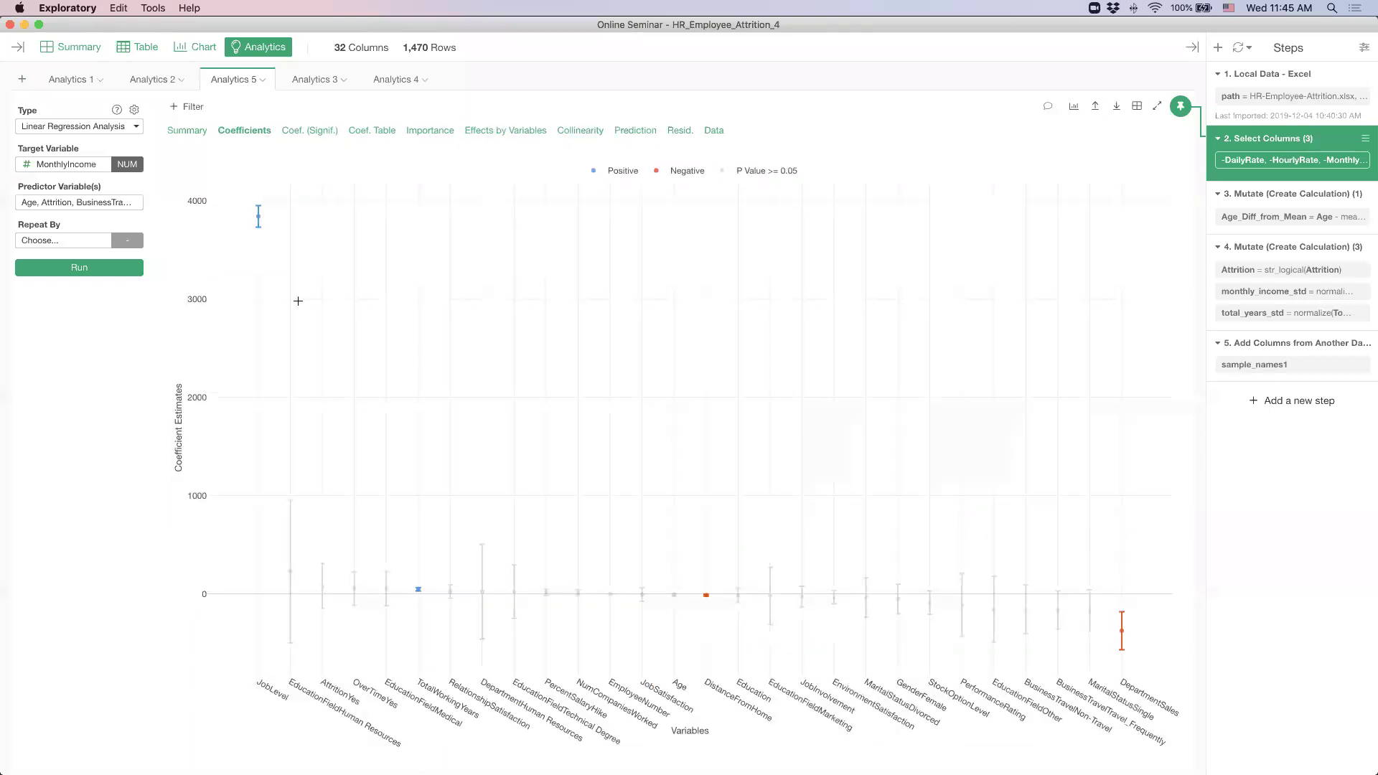
pyautogui.moveTo(255, 211)
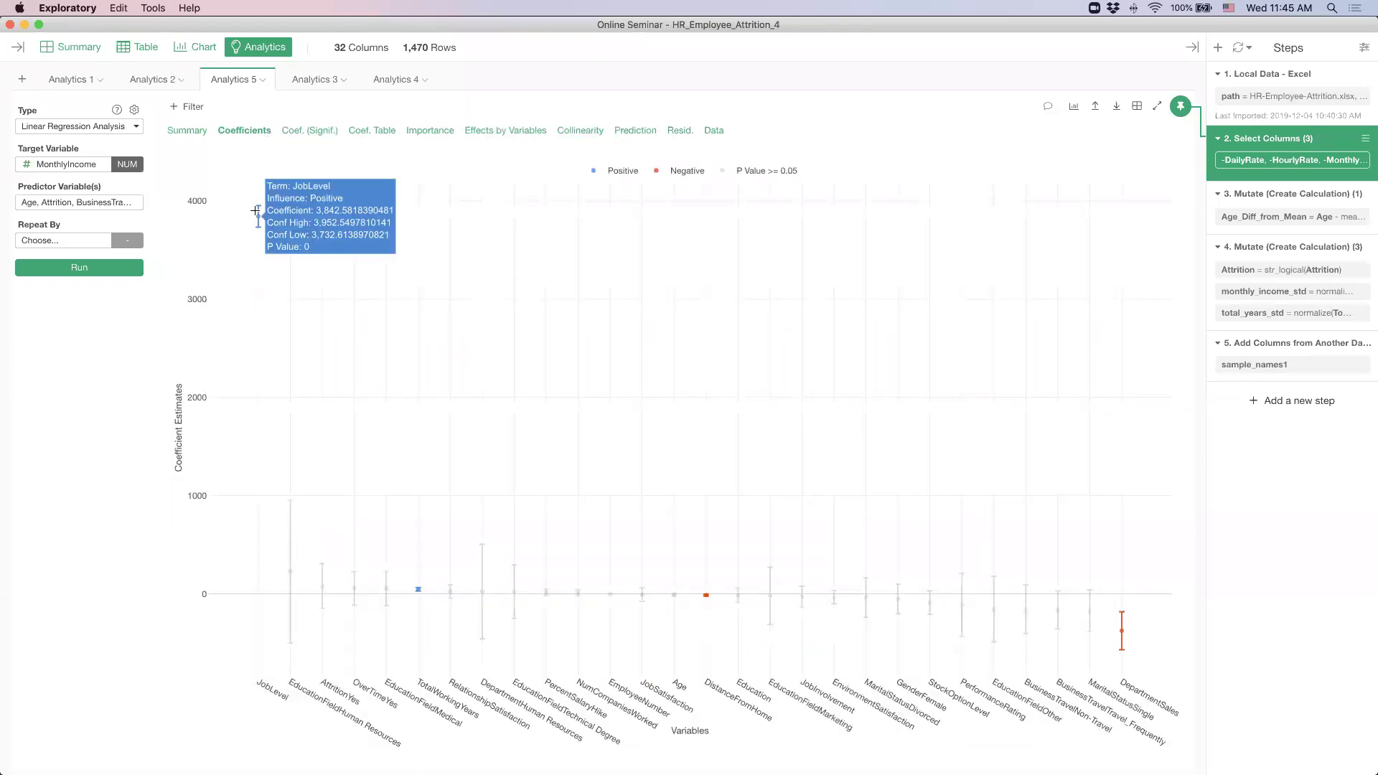
pyautogui.click(428, 134)
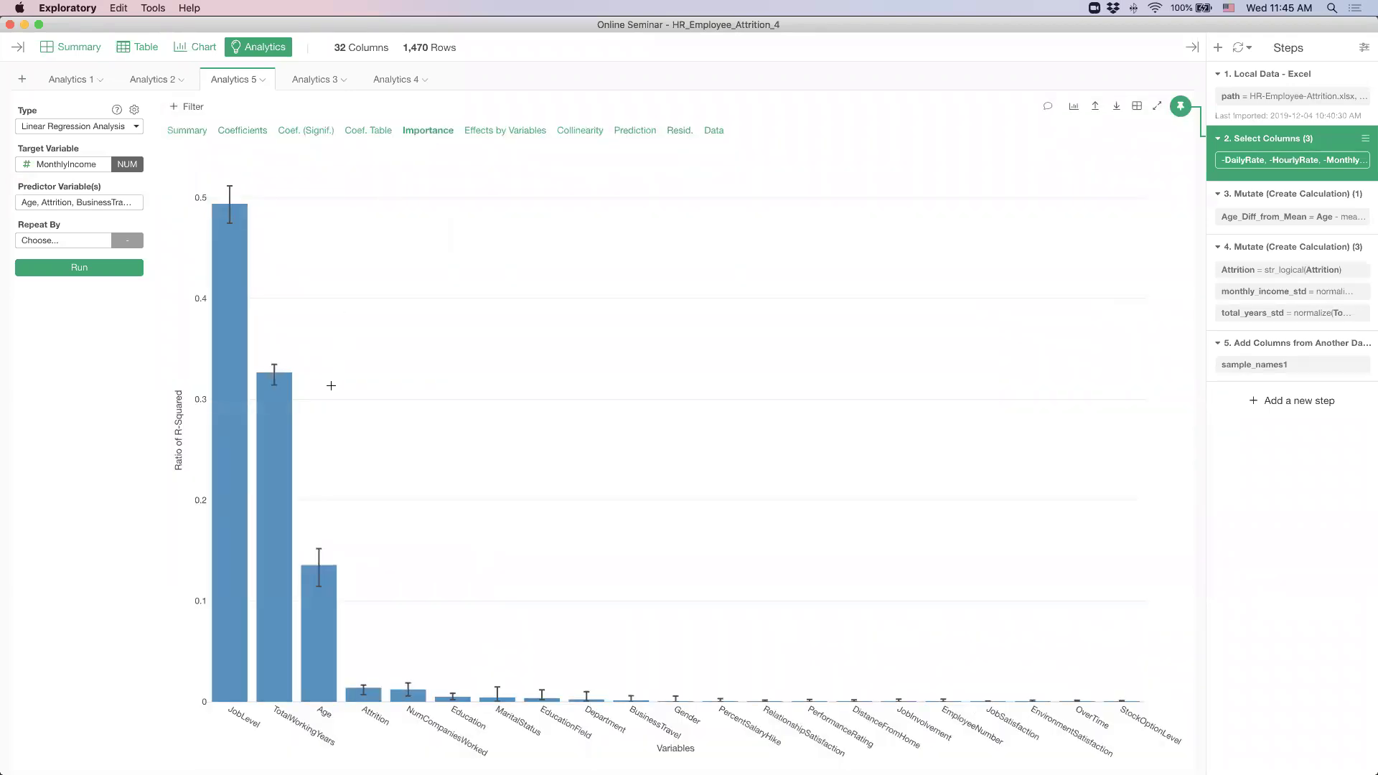
pyautogui.moveTo(235, 389)
pyautogui.moveTo(322, 615)
# Step: Review the effects by variables charts, inspecting how JobLevel relates to MonthlyIncome
pyautogui.click(493, 133)
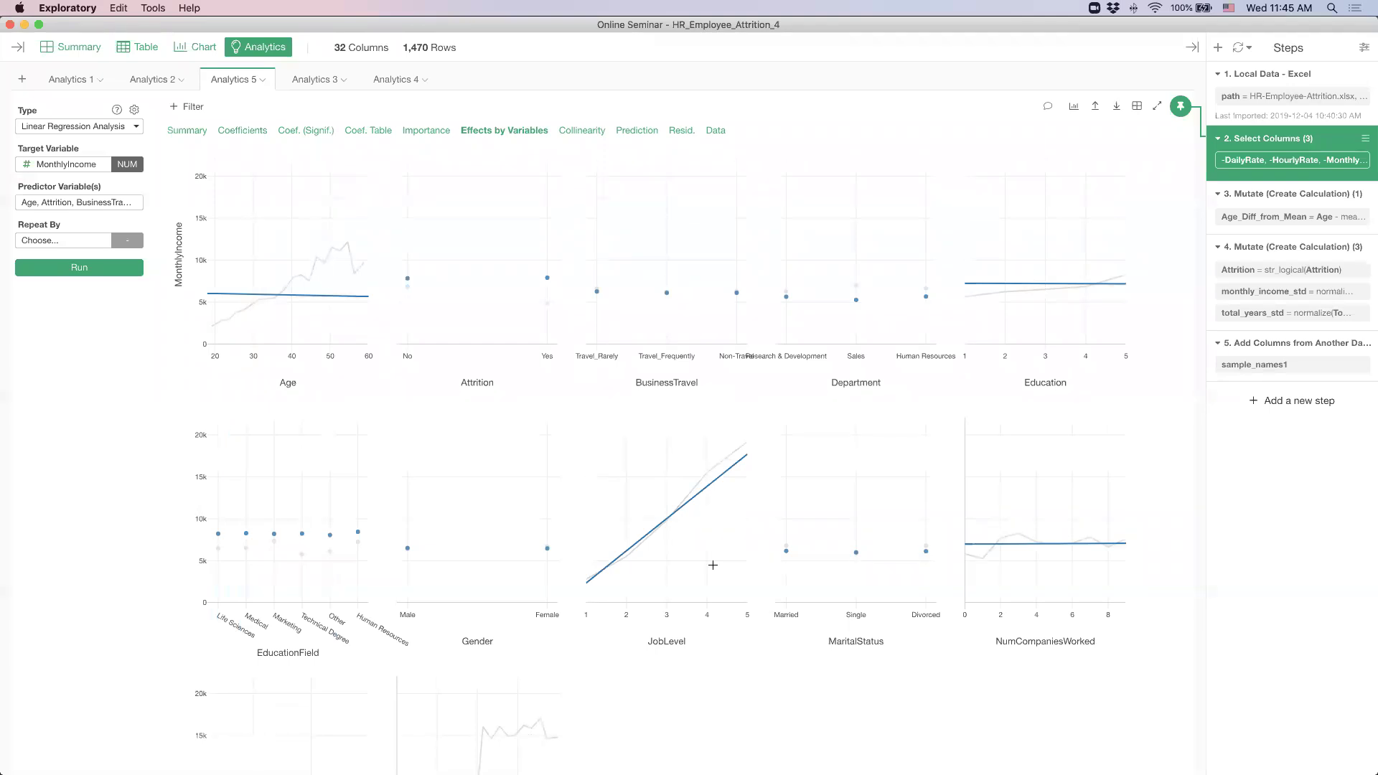
pyautogui.moveTo(676, 496)
pyautogui.scroll(-3, 573, 433)
pyautogui.scroll(3, 571, 431)
# Step: Switch to Keynote, play the slideshow from the Demo slide and advance to the "One more thing…" slide
pyautogui.press('super+Tab')
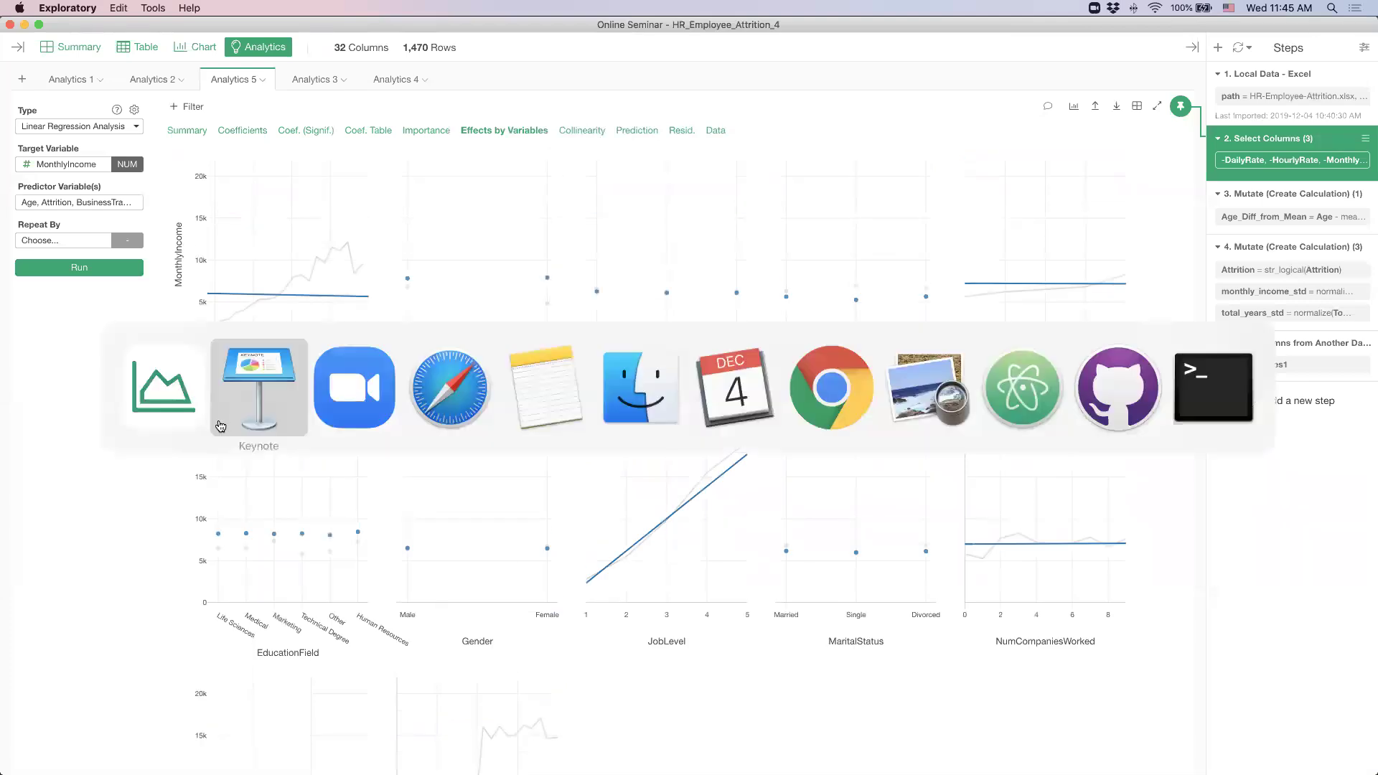
pyautogui.scroll(-10, 66, 506)
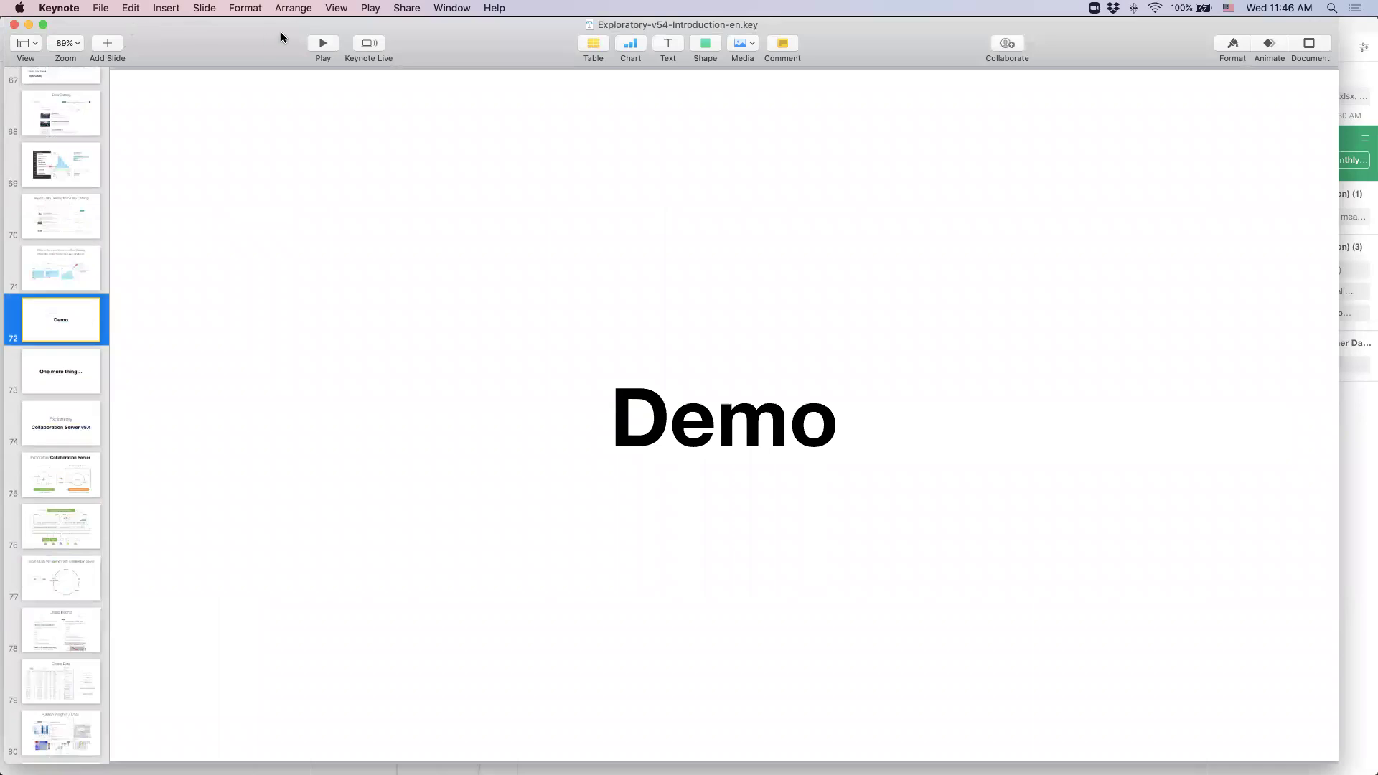
pyautogui.click(318, 45)
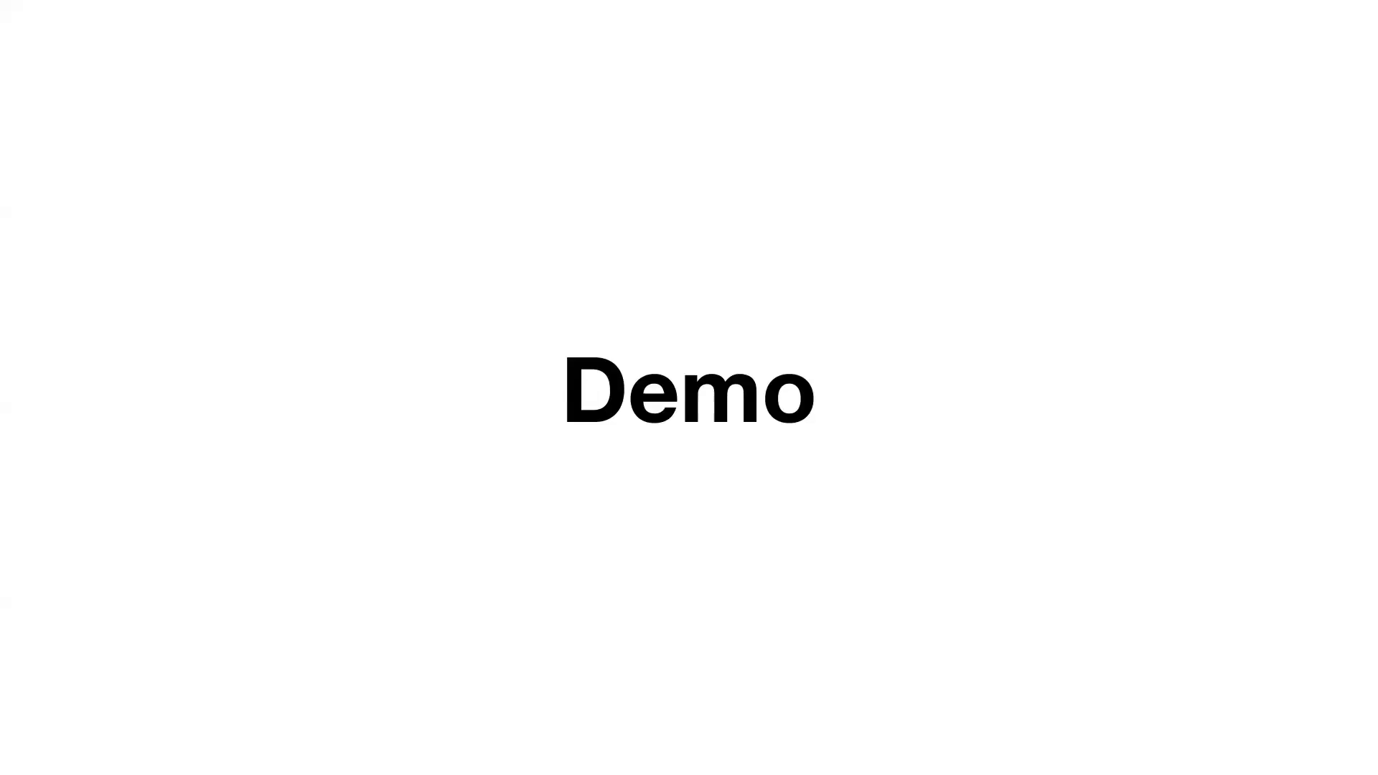
pyautogui.press('Right')
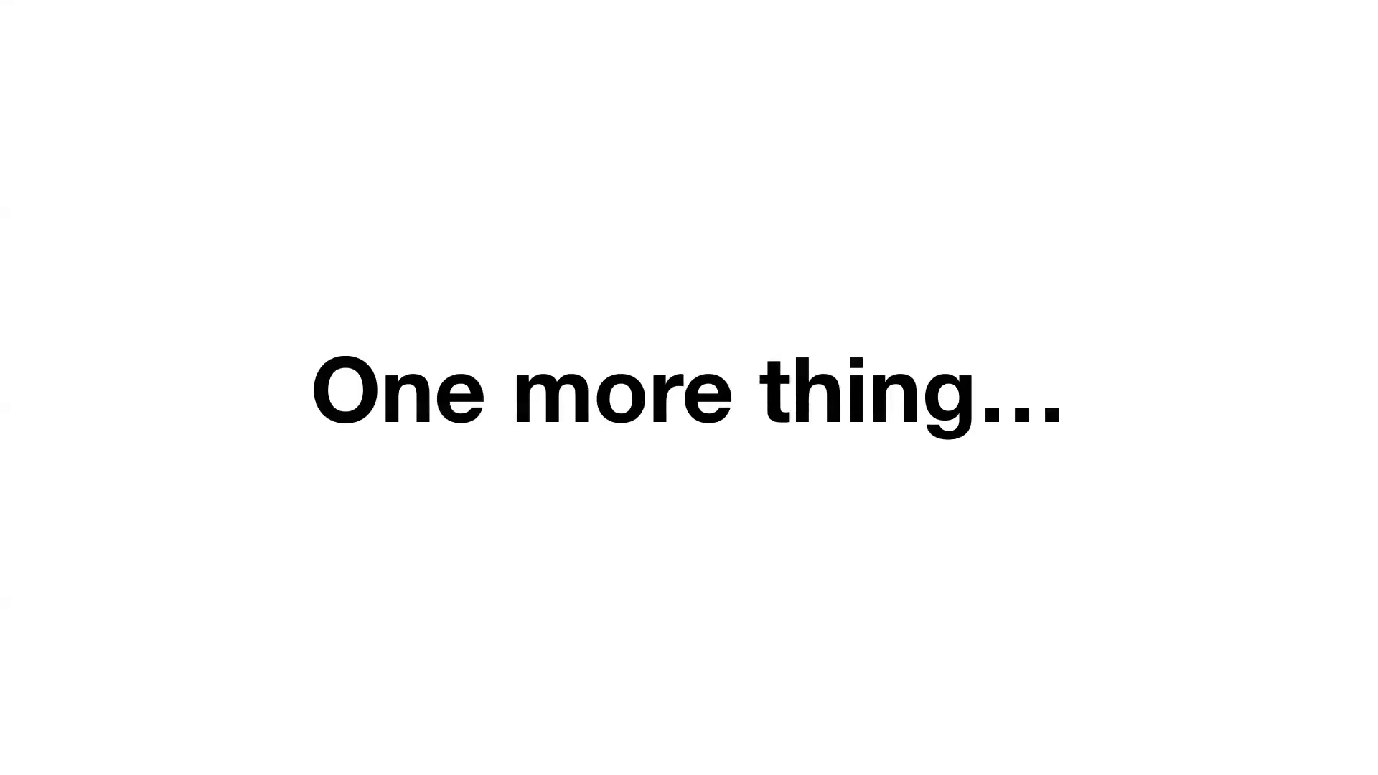